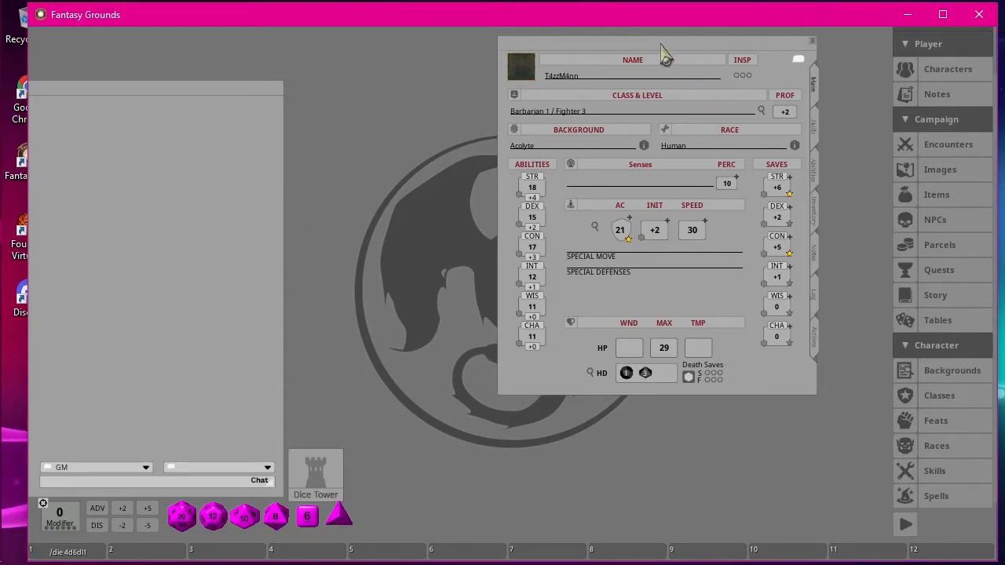
Reposition the T4zzM4nn character sheet and open its portrait selection in an enlarged window.
{"action": "left_click_drag", "start_coordinate": [664, 45], "coordinate": [533, 69]}
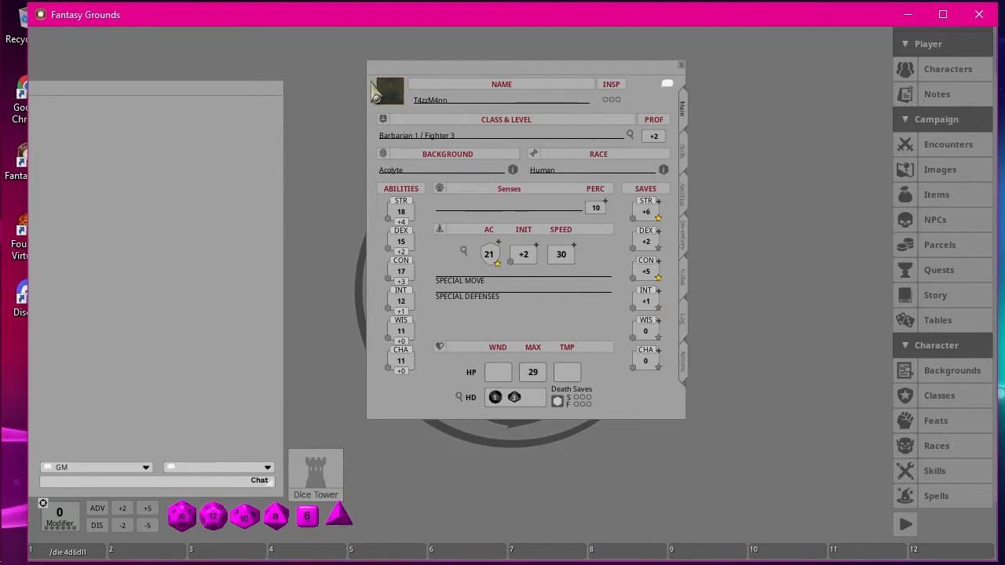
{"action": "left_click_drag", "start_coordinate": [483, 64], "coordinate": [541, 45]}
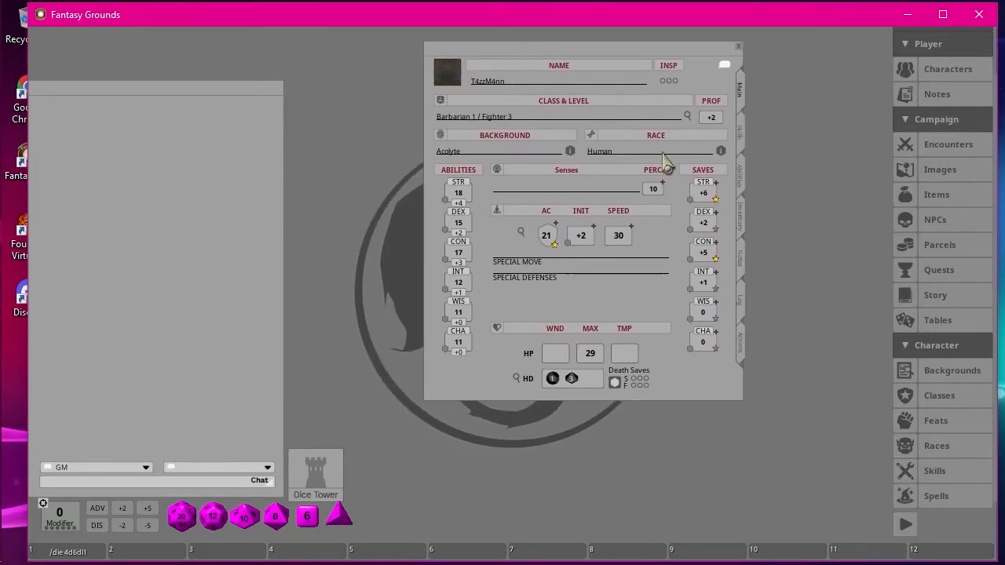
{"action": "left_click", "coordinate": [449, 80]}
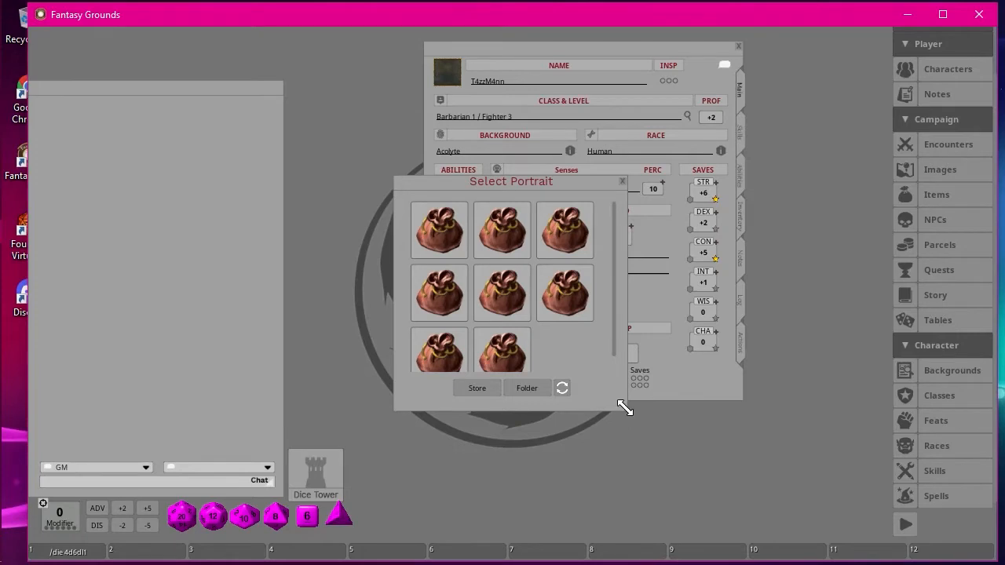
{"action": "left_click_drag", "start_coordinate": [623, 406], "coordinate": [820, 466]}
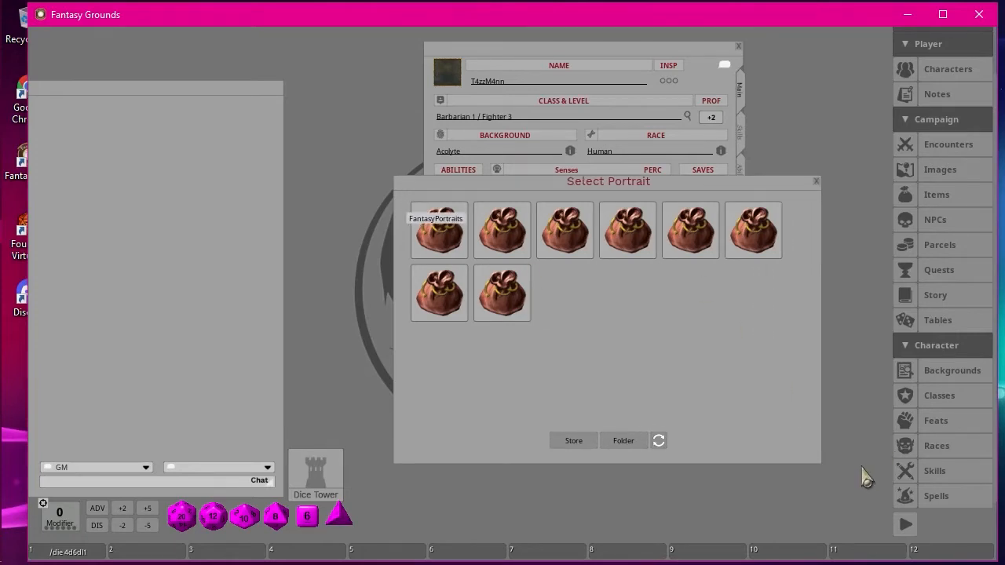
Look through the portraits in the FantasyPortraits folder and return to the folder overview.
{"action": "left_click", "coordinate": [449, 231]}
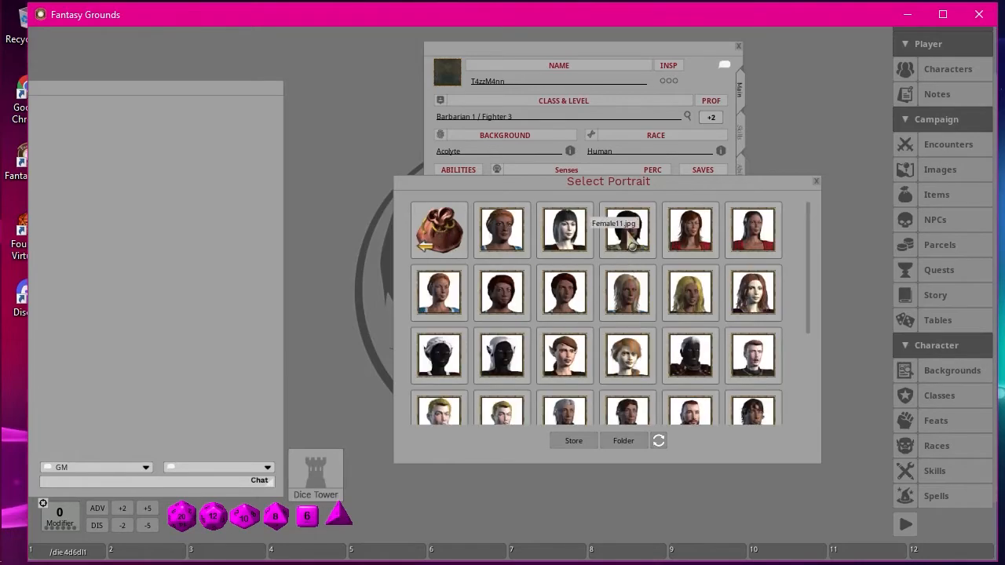
{"action": "scroll", "coordinate": [752, 340], "scroll_direction": "down", "scroll_amount": 2}
{"action": "scroll", "coordinate": [752, 339], "scroll_direction": "up", "scroll_amount": 3}
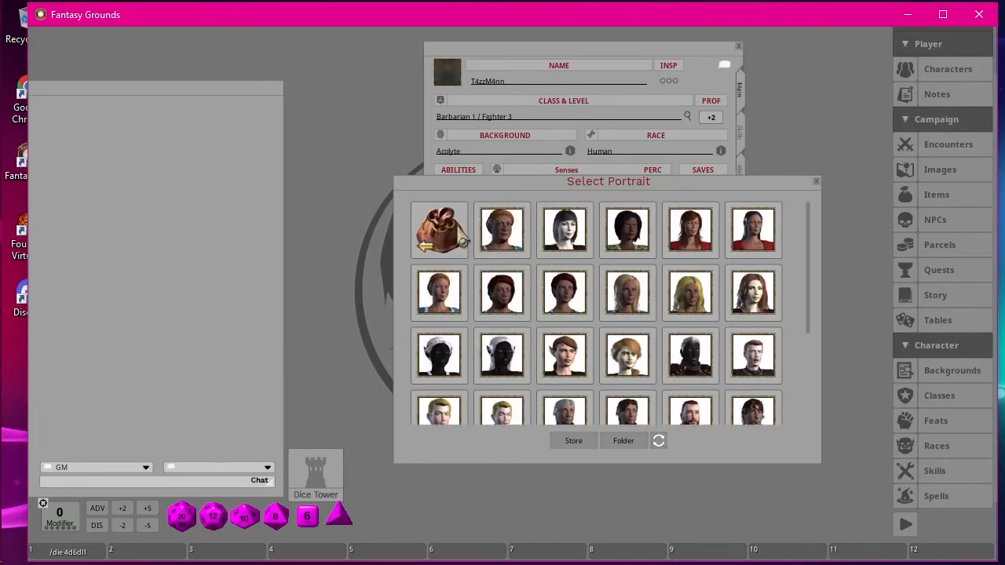
{"action": "left_click", "coordinate": [439, 228]}
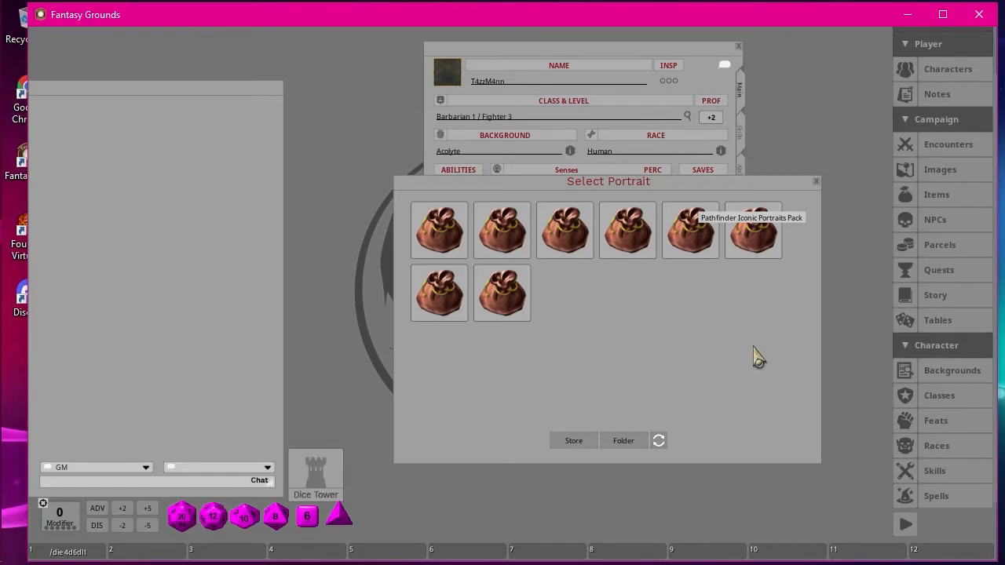
Set T4zzM4nn's portrait to Feiya-Witch.png from the Pathfinder Iconic Portraits Pack.
{"action": "scroll", "coordinate": [738, 339], "scroll_direction": "down", "scroll_amount": 1}
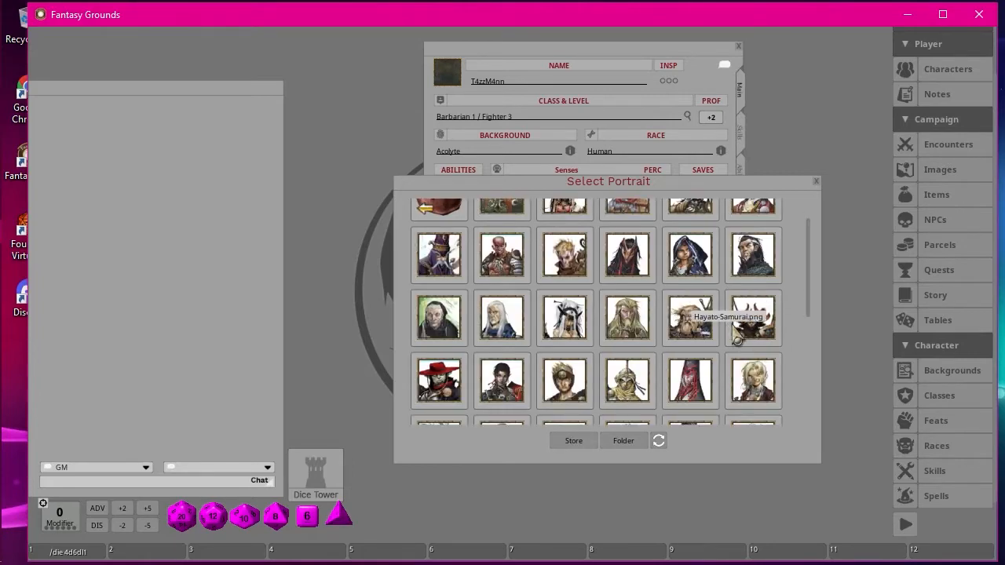
{"action": "scroll", "coordinate": [738, 339], "scroll_direction": "down", "scroll_amount": 4}
{"action": "scroll", "coordinate": [738, 339], "scroll_direction": "down", "scroll_amount": 1}
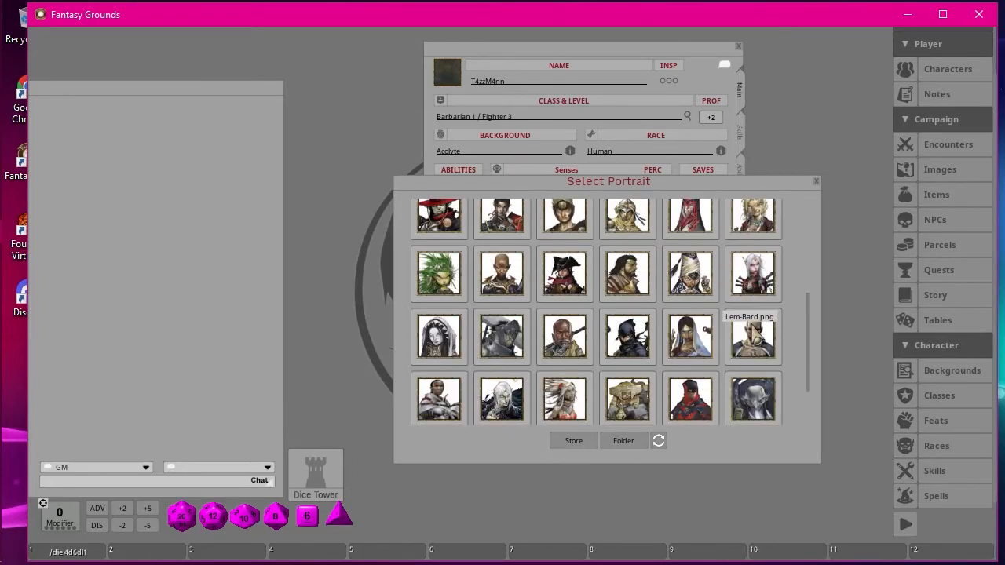
{"action": "scroll", "coordinate": [750, 337], "scroll_direction": "down", "scroll_amount": 2}
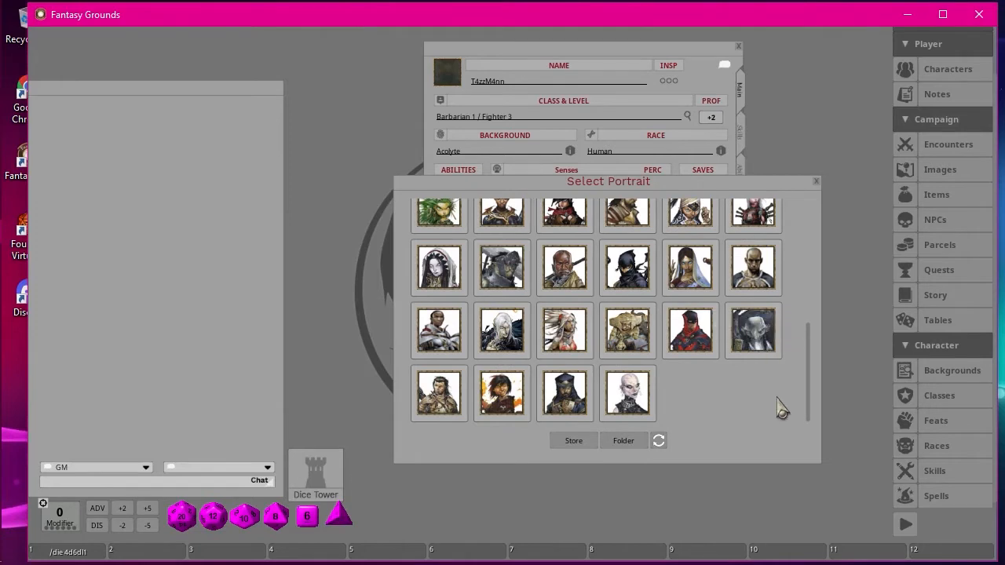
{"action": "scroll", "coordinate": [781, 409], "scroll_direction": "up", "scroll_amount": 5}
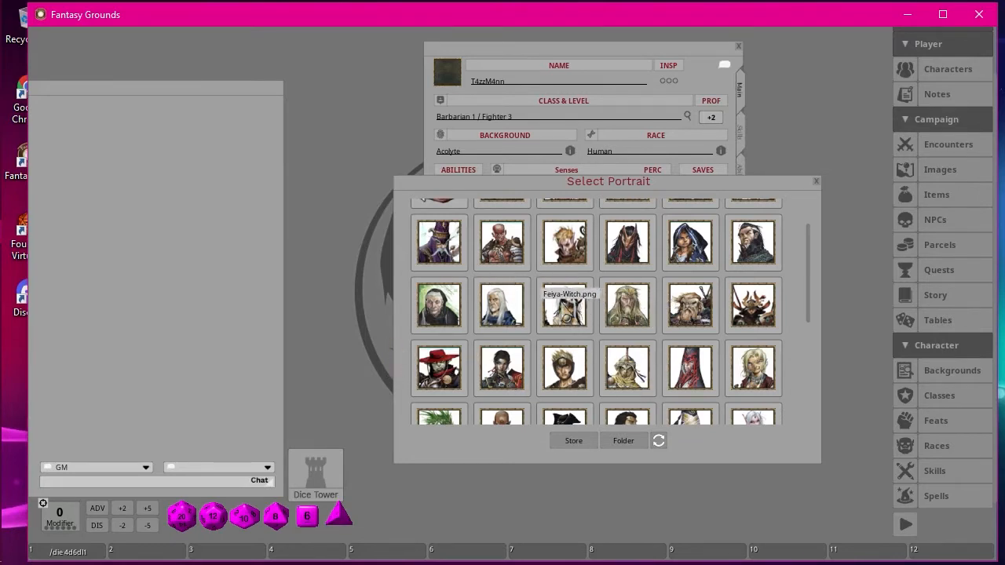
{"action": "left_click", "coordinate": [564, 308]}
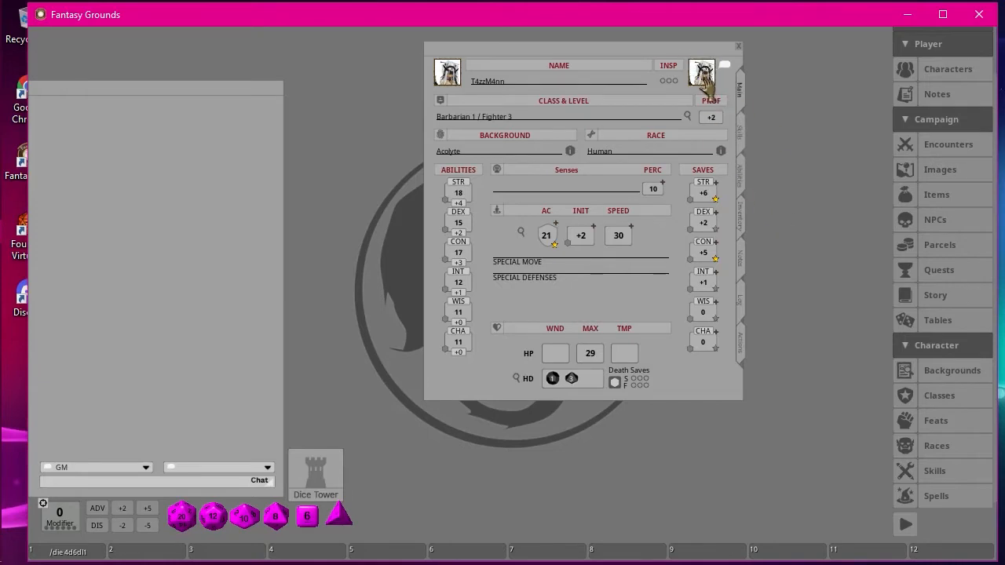
{"action": "mouse_move", "coordinate": [707, 78]}
{"action": "left_mouse_down"}
{"action": "mouse_move", "coordinate": [501, 74]}
{"action": "mouse_move", "coordinate": [520, 82]}
{"action": "mouse_move", "coordinate": [474, 83]}
{"action": "mouse_move", "coordinate": [474, 63]}
{"action": "mouse_move", "coordinate": [428, 82]}
{"action": "mouse_move", "coordinate": [435, 47]}
{"action": "mouse_move", "coordinate": [468, 69]}
{"action": "mouse_move", "coordinate": [676, 66]}
{"action": "mouse_move", "coordinate": [694, 88]}
{"action": "mouse_move", "coordinate": [701, 74]}
{"action": "left_mouse_up"}
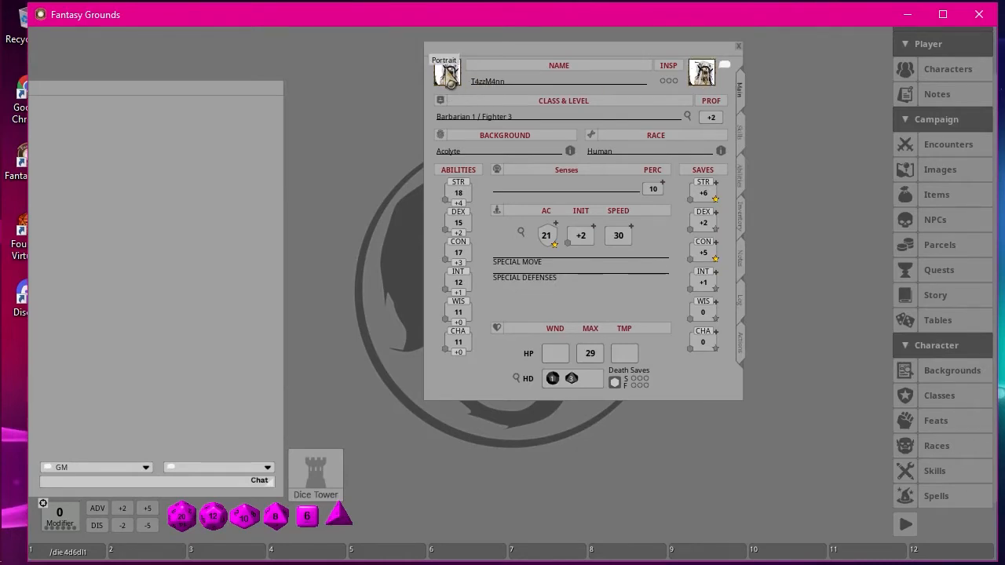
{"action": "right_click", "coordinate": [704, 77]}
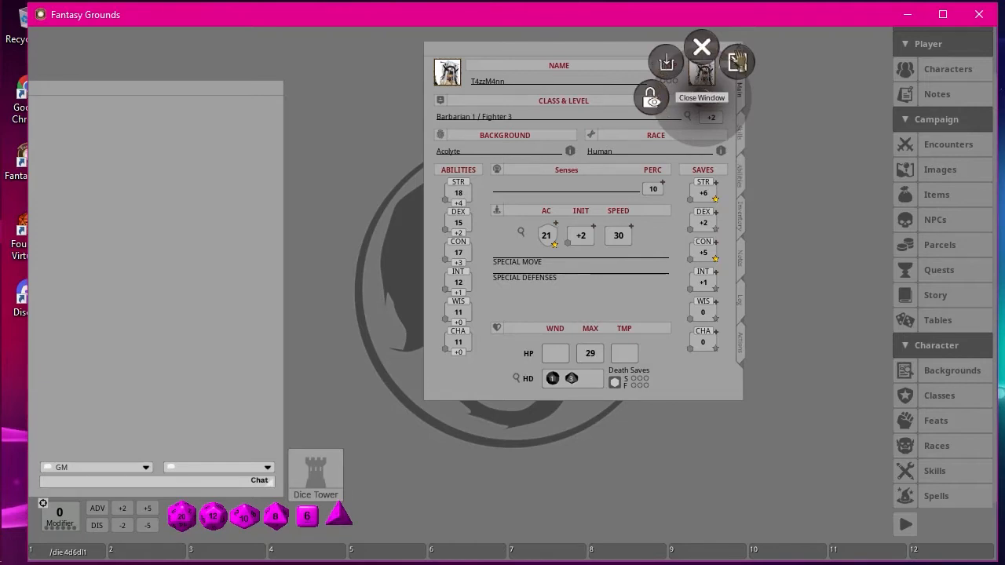
{"action": "left_click", "coordinate": [794, 204]}
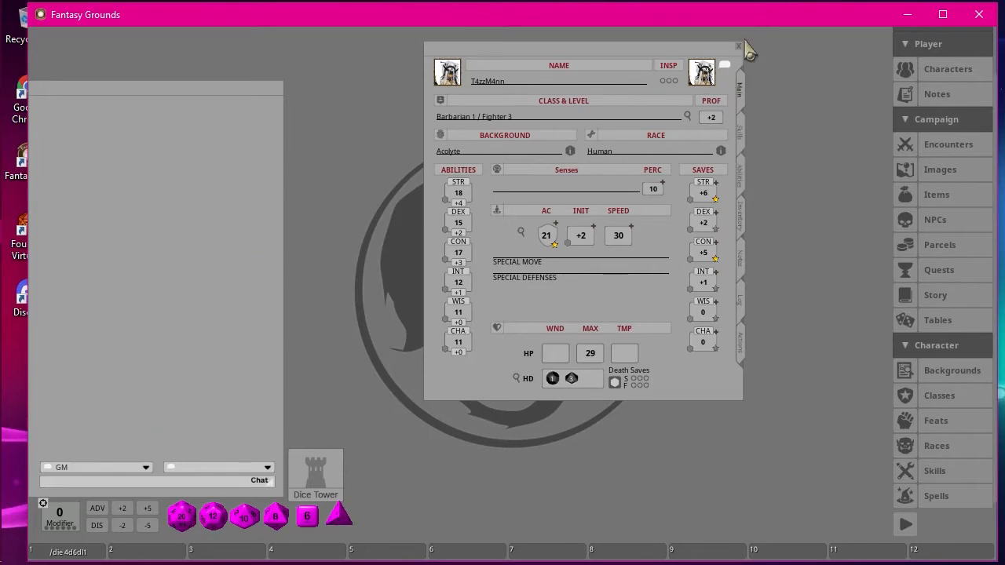
Activate T4zzM4nn as a chat speaker, and open T4zzie's sheet to activate that character as the speaker too.
{"action": "left_click", "coordinate": [725, 66]}
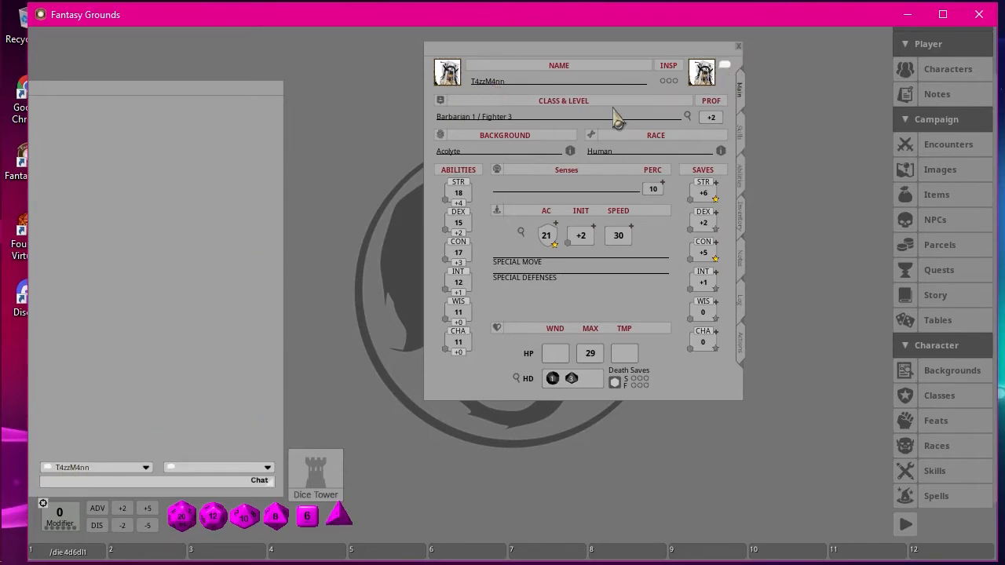
{"action": "left_click", "coordinate": [945, 77]}
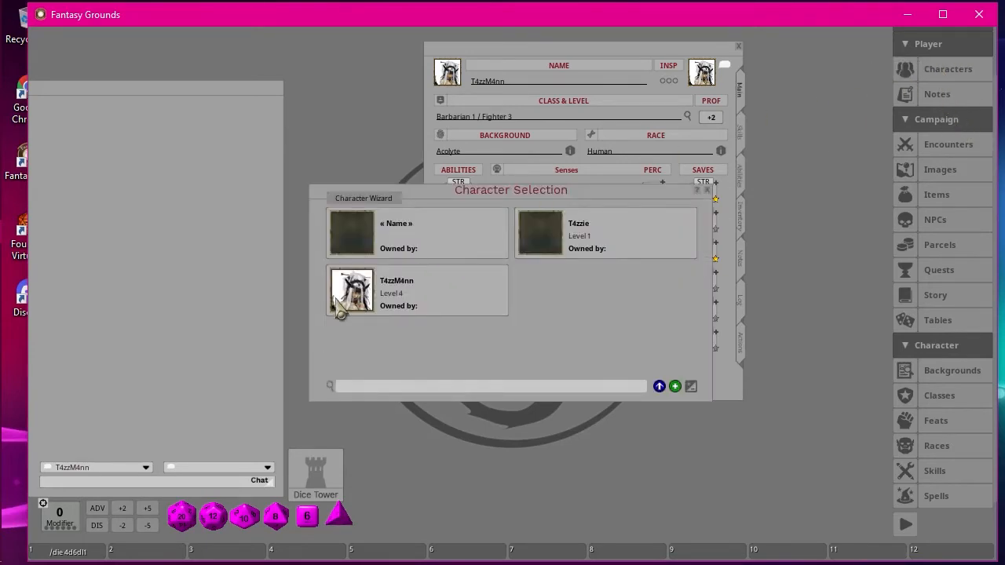
{"action": "left_click", "coordinate": [566, 246]}
{"action": "left_click_drag", "start_coordinate": [369, 47], "coordinate": [841, 140]}
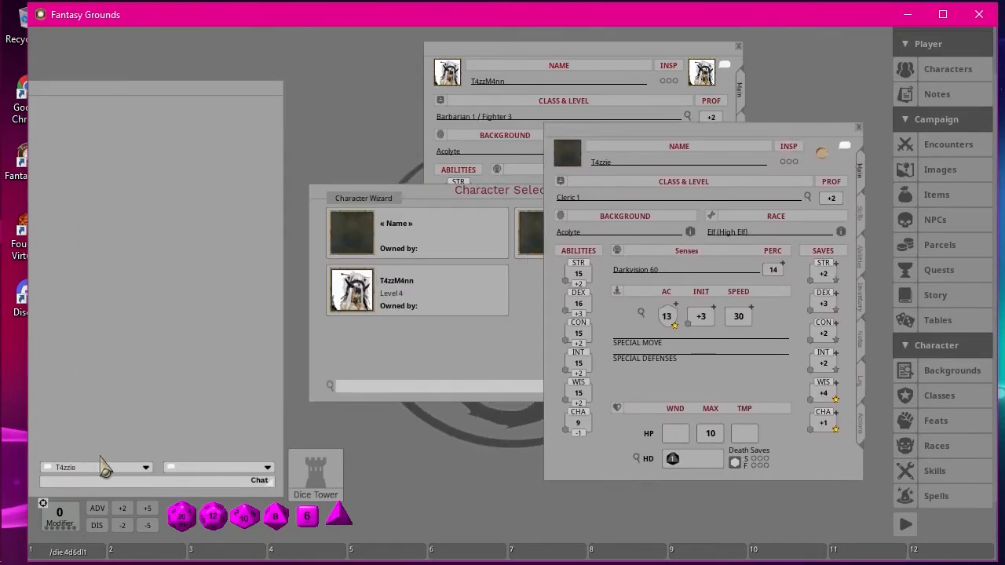
Remove T4zzM4nn and T4zzie from the chat speaker list, and close T4zzie's sheet and the character selection.
{"action": "left_click", "coordinate": [146, 468]}
{"action": "left_click", "coordinate": [147, 469]}
{"action": "left_click", "coordinate": [147, 469]}
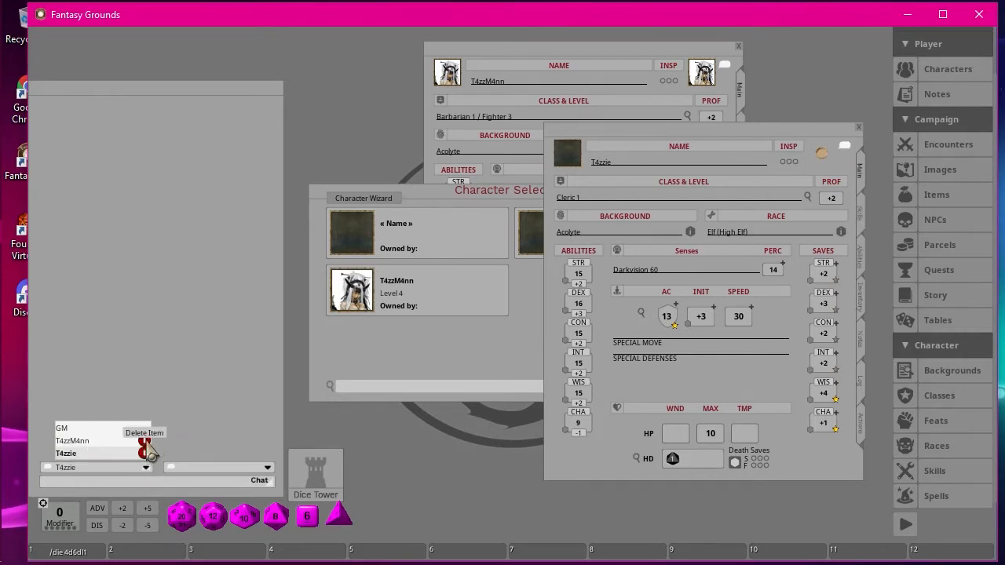
{"action": "left_click", "coordinate": [145, 440]}
{"action": "left_click", "coordinate": [145, 454]}
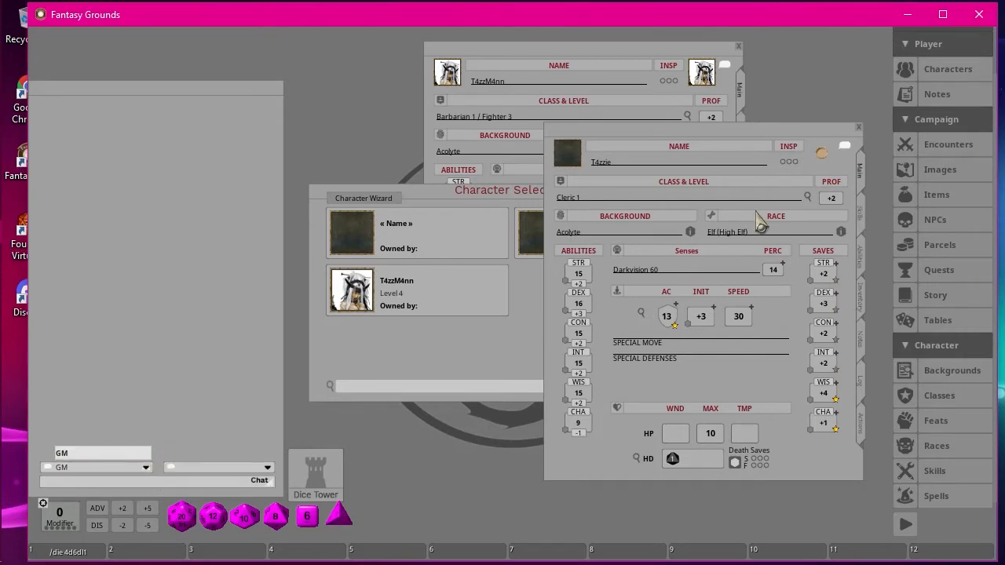
{"action": "left_click", "coordinate": [859, 128]}
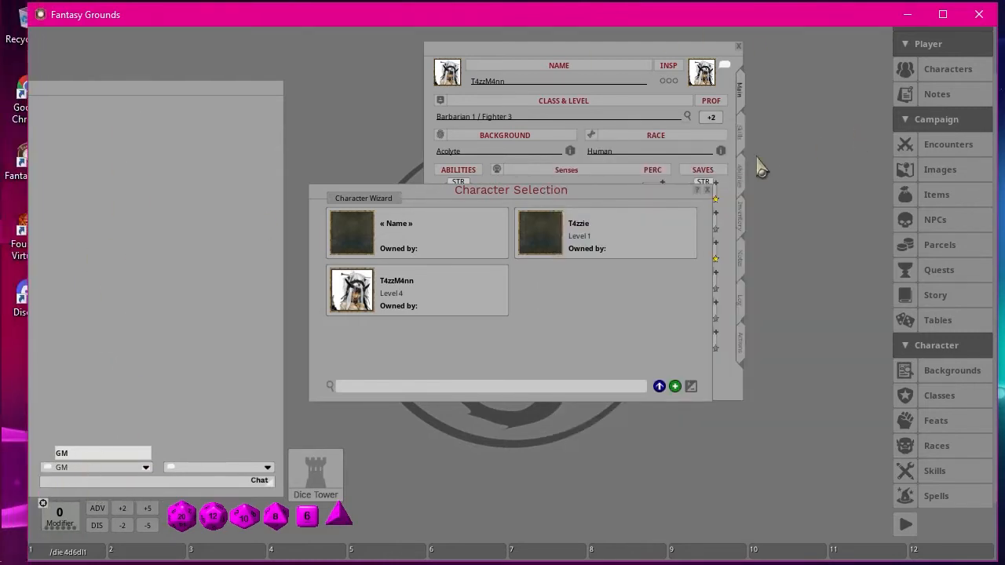
{"action": "left_click", "coordinate": [707, 190]}
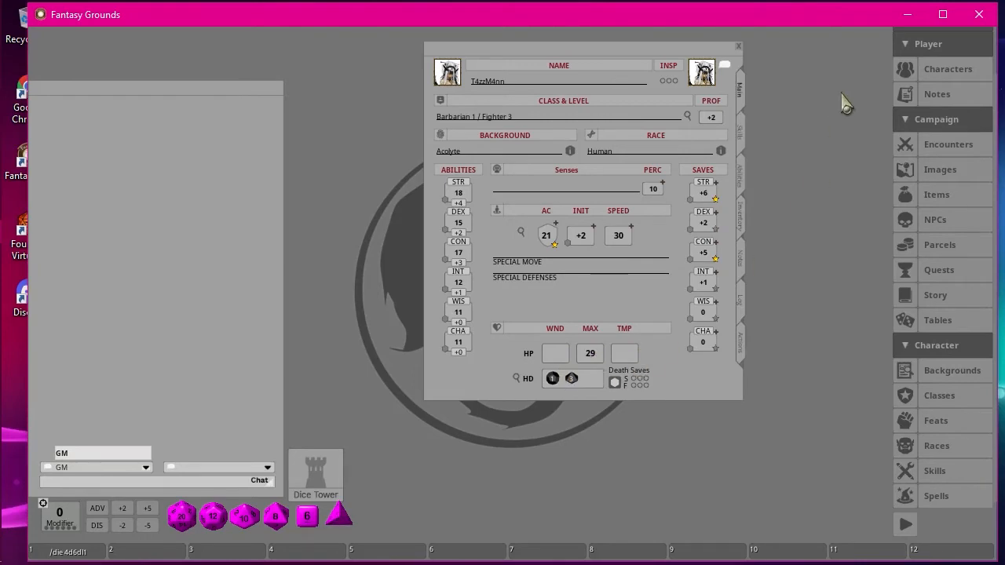
Open the Combat Tracker and arrange it side by side with T4zzM4nn's character sheet.
{"action": "scroll", "coordinate": [919, 176], "scroll_direction": "up", "scroll_amount": 2}
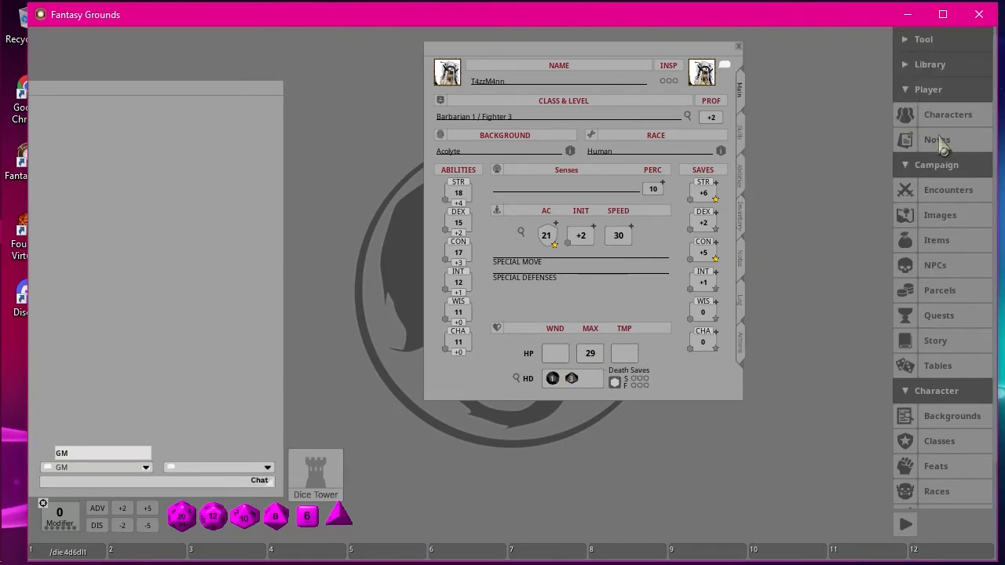
{"action": "left_click", "coordinate": [910, 37]}
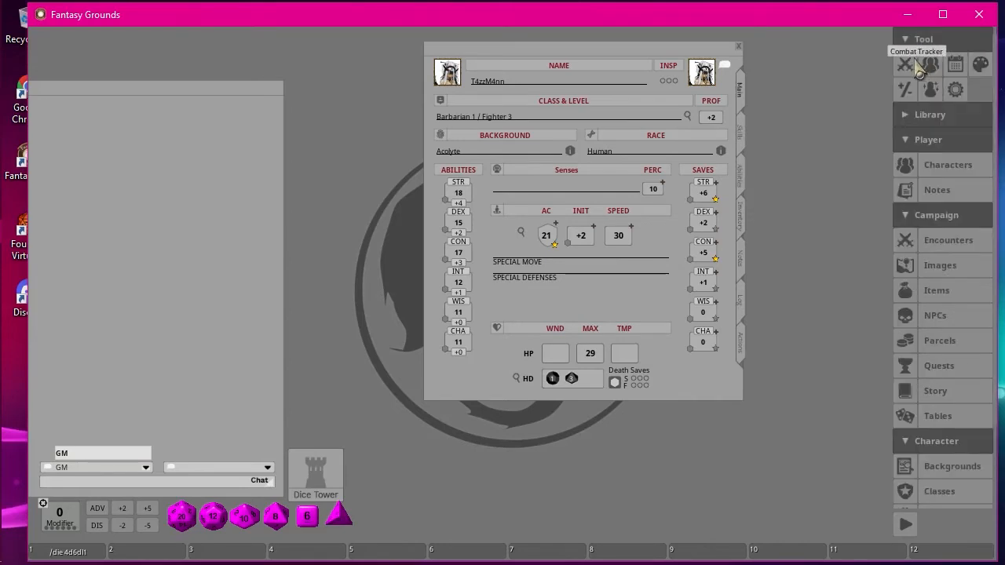
{"action": "left_click", "coordinate": [905, 65]}
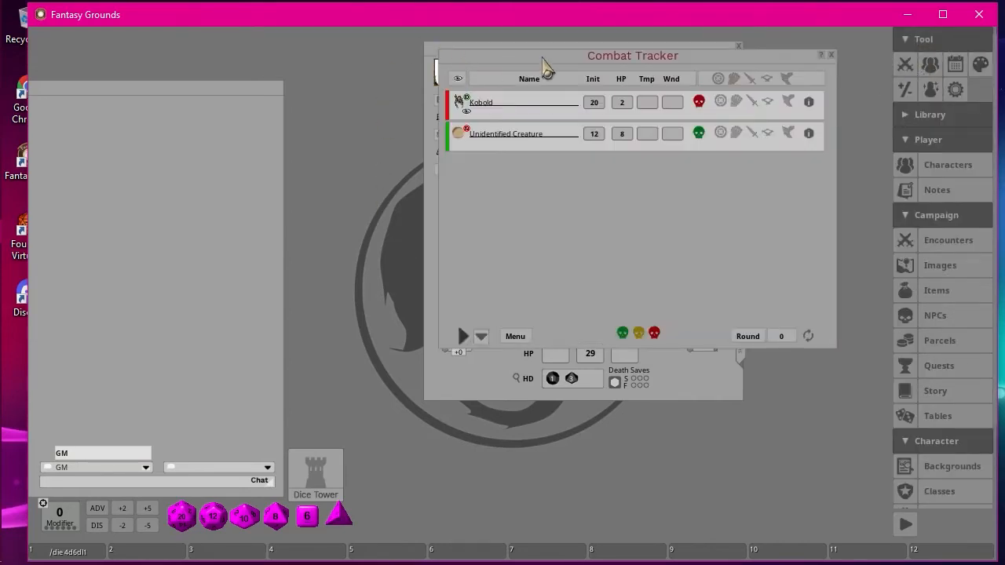
{"action": "left_click_drag", "start_coordinate": [585, 62], "coordinate": [197, 74]}
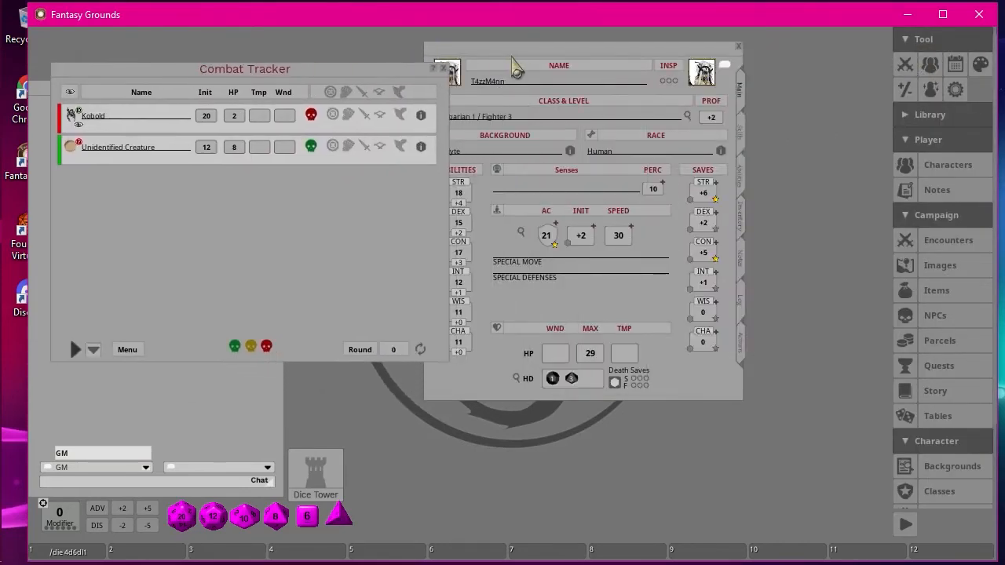
{"action": "left_click_drag", "start_coordinate": [546, 55], "coordinate": [654, 41]}
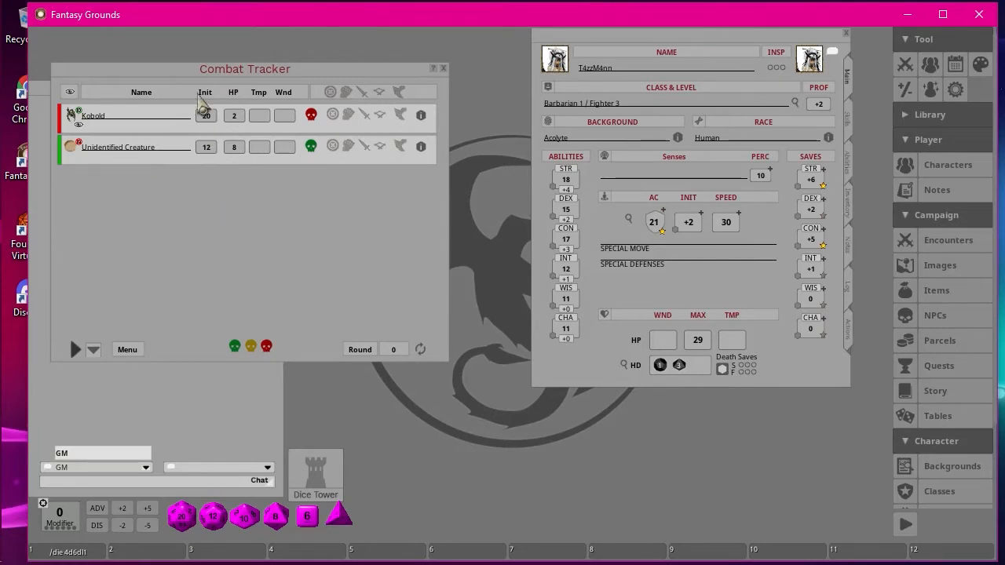
Give the Unidentified Creature in the Combat Tracker 2 wounds and 5 temporary hit points.
{"action": "double_click", "coordinate": [206, 148]}
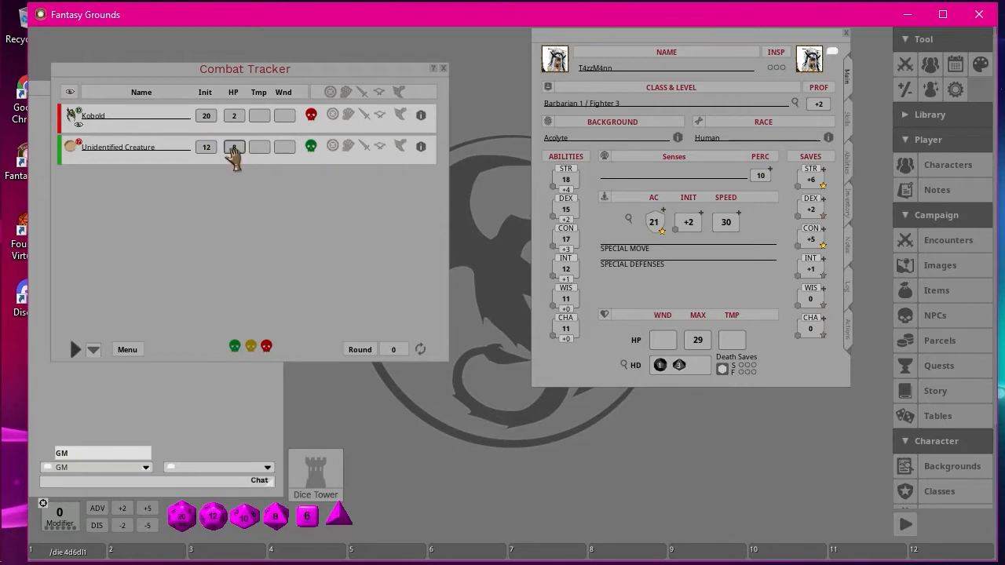
{"action": "type", "text": "8"}
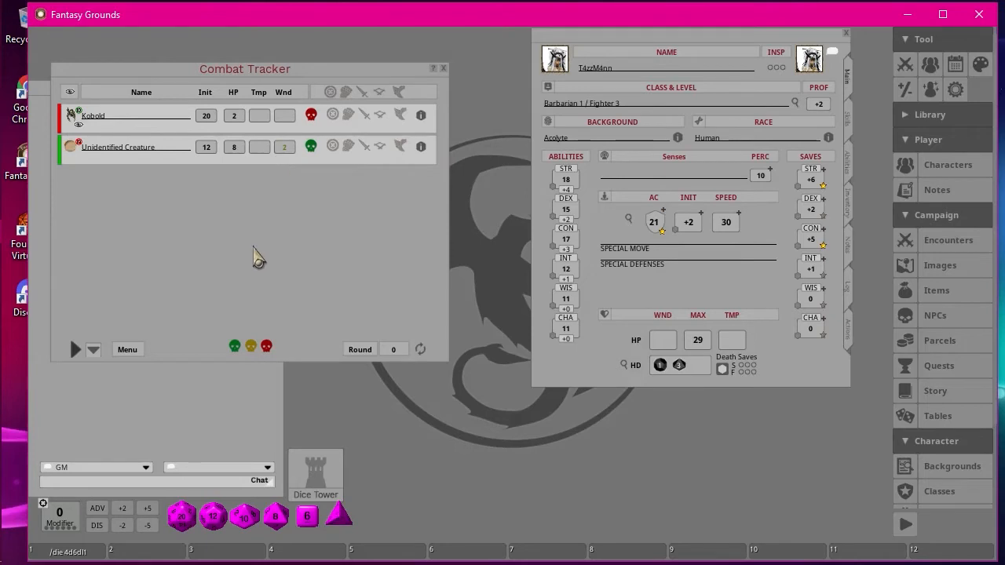
{"action": "type", "text": "2"}
{"action": "left_click", "coordinate": [234, 149]}
{"action": "type", "text": "8"}
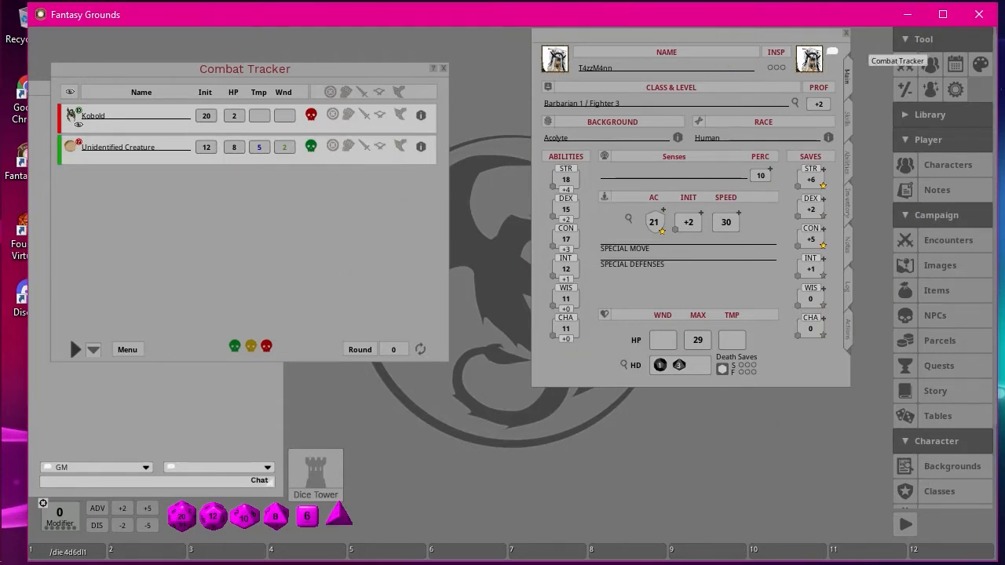
Close T4zzM4nn's sheet, reopen it from the character selection, and close the selection.
{"action": "left_click", "coordinate": [847, 34]}
{"action": "left_click", "coordinate": [912, 163]}
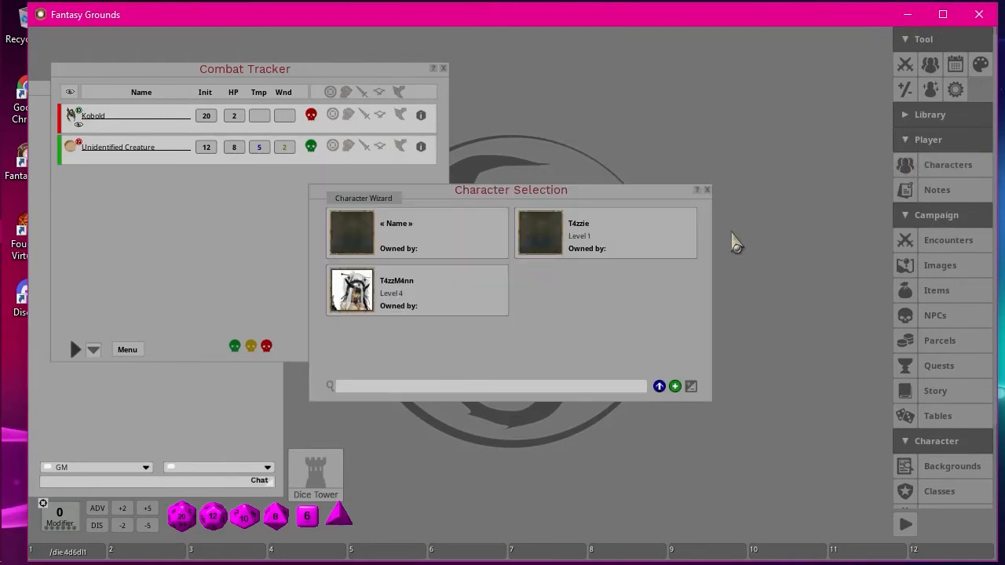
{"action": "left_click", "coordinate": [354, 292]}
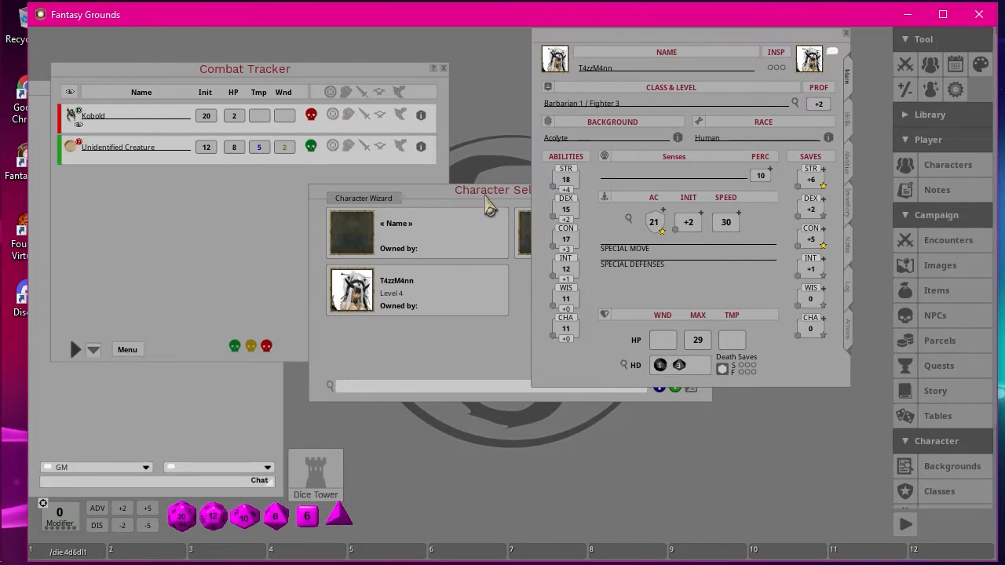
{"action": "left_click_drag", "start_coordinate": [487, 205], "coordinate": [403, 256]}
{"action": "left_click", "coordinate": [625, 245]}
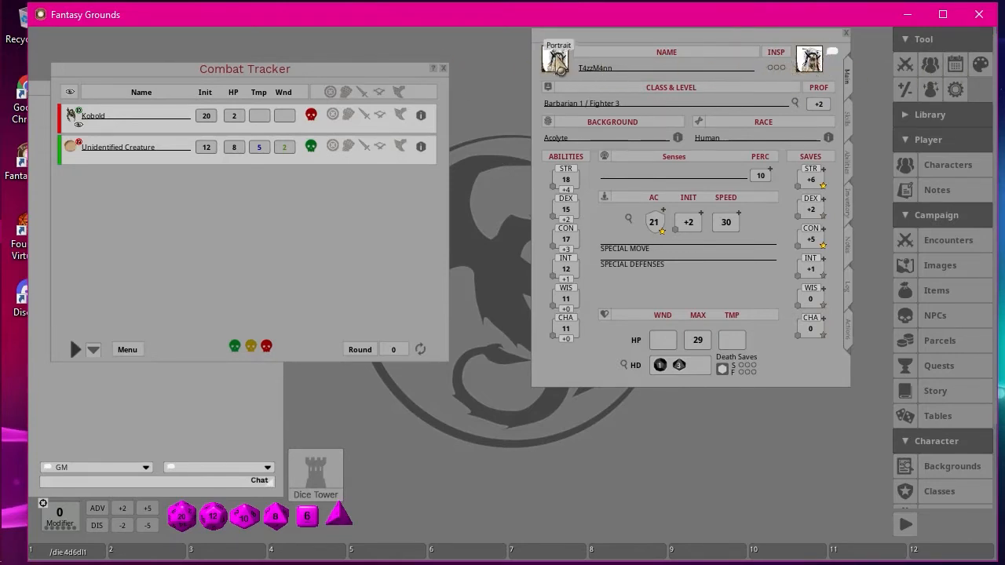
Close T4zzM4nn's sheet and add the character to the Combat Tracker from the character selection.
{"action": "left_click", "coordinate": [845, 35]}
{"action": "left_click", "coordinate": [943, 166]}
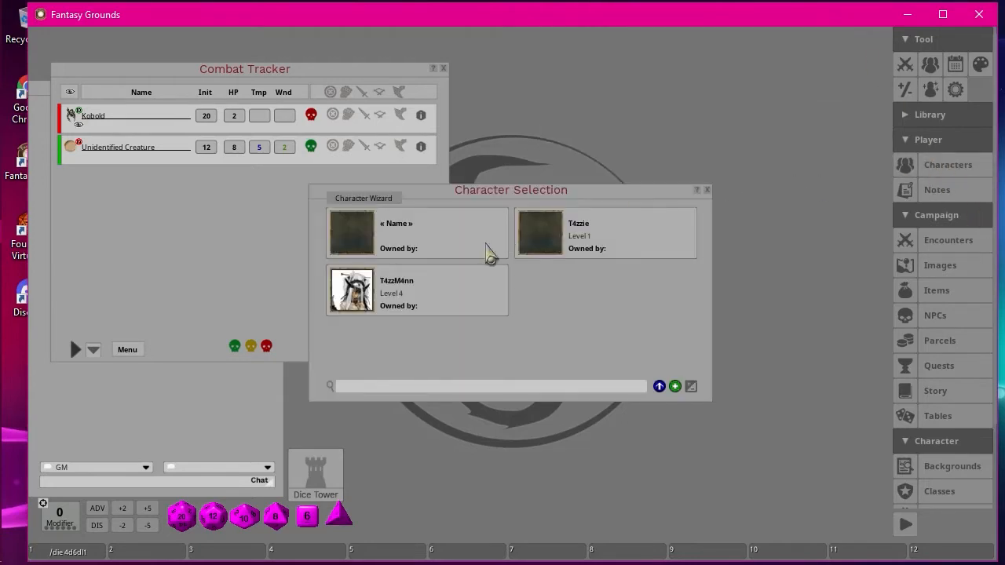
{"action": "left_click_drag", "start_coordinate": [361, 299], "coordinate": [107, 246]}
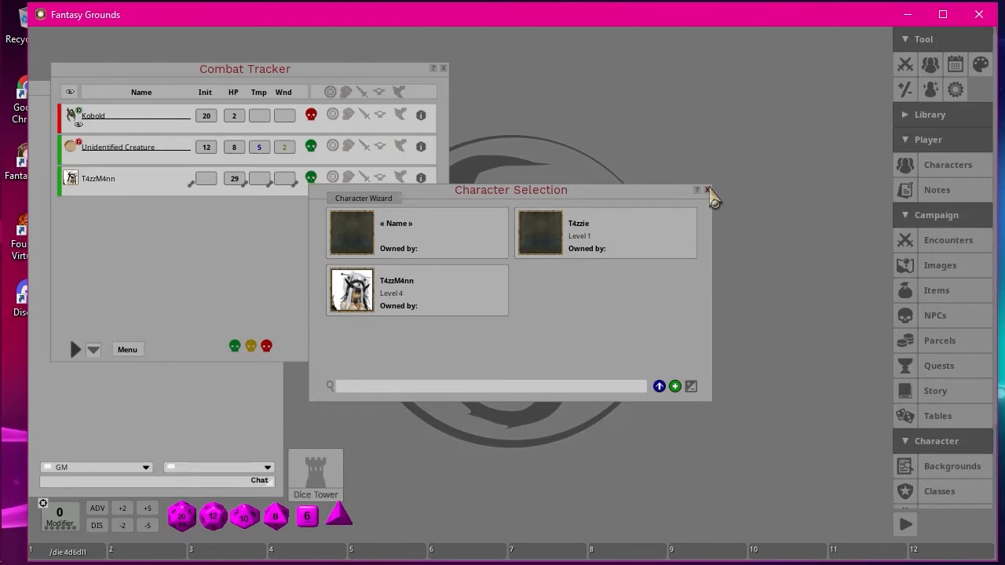
Open T4zzM4nn's character sheet from the character selection and close the selection.
{"action": "left_click", "coordinate": [347, 299]}
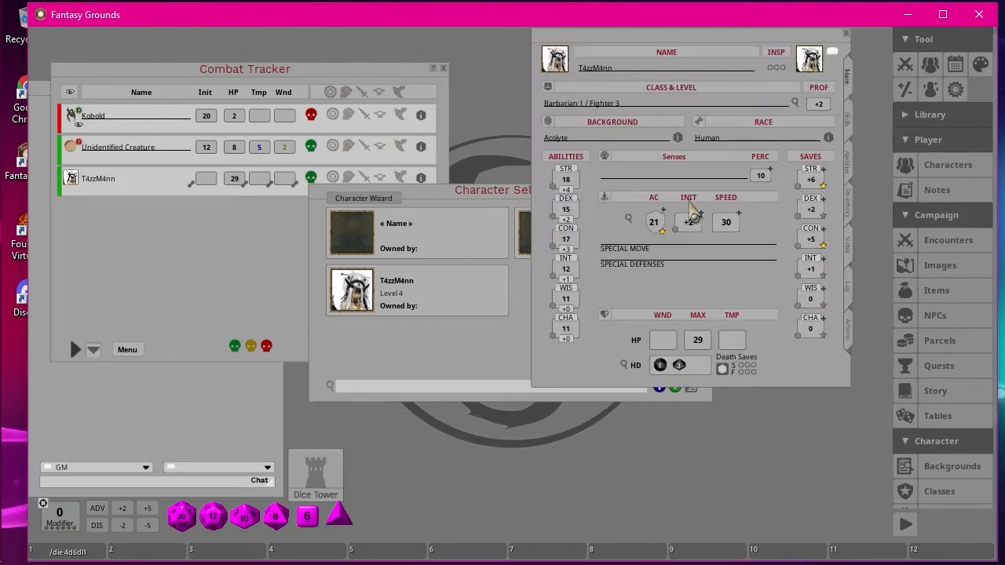
{"action": "left_click", "coordinate": [505, 196]}
{"action": "left_click", "coordinate": [705, 191]}
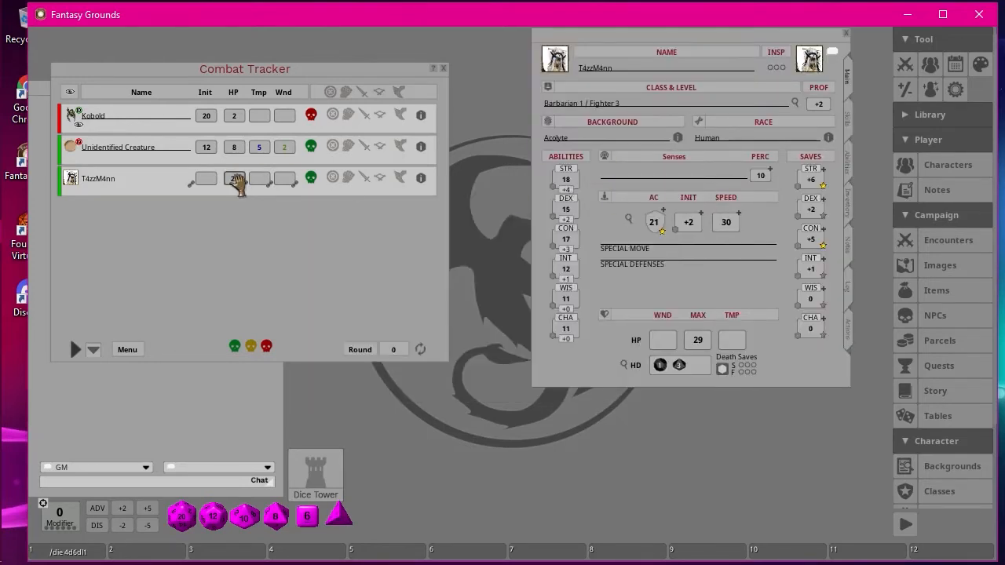
Give T4zzM4nn 10 wounds and 5 temporary hit points in the Combat Tracker.
{"action": "left_click", "coordinate": [284, 179]}
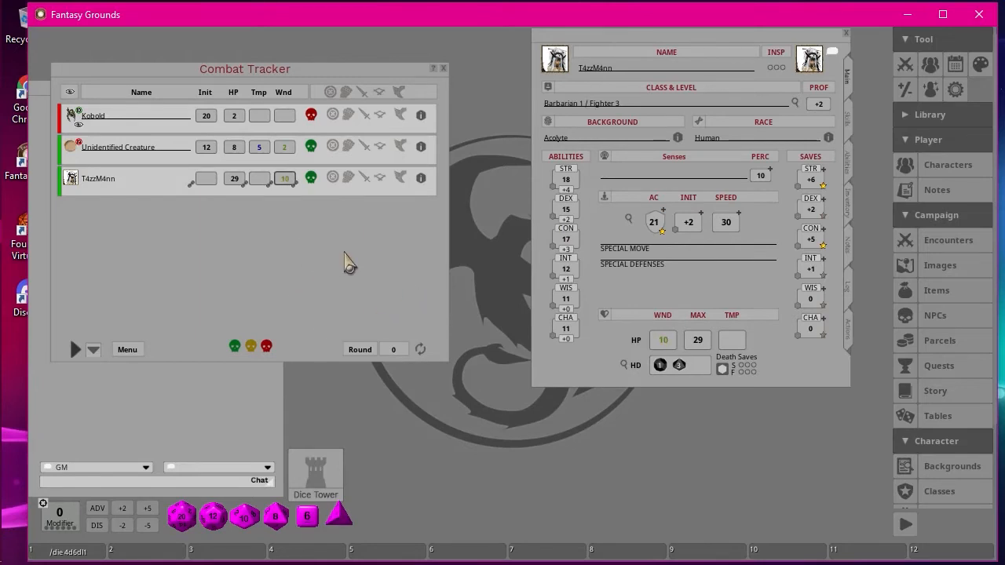
{"action": "left_click", "coordinate": [230, 180]}
{"action": "left_click", "coordinate": [259, 180]}
{"action": "left_click", "coordinate": [298, 255]}
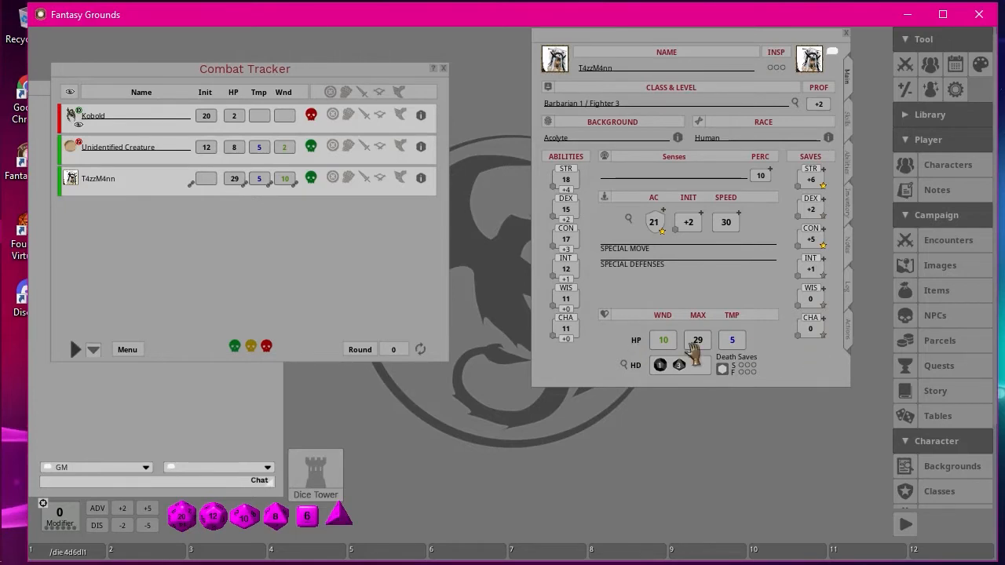
Clear T4zzM4nn's wounds and temporary hit points, and close the Combat Tracker.
{"action": "left_click", "coordinate": [656, 345]}
{"action": "left_click", "coordinate": [695, 345]}
{"action": "left_click", "coordinate": [768, 352]}
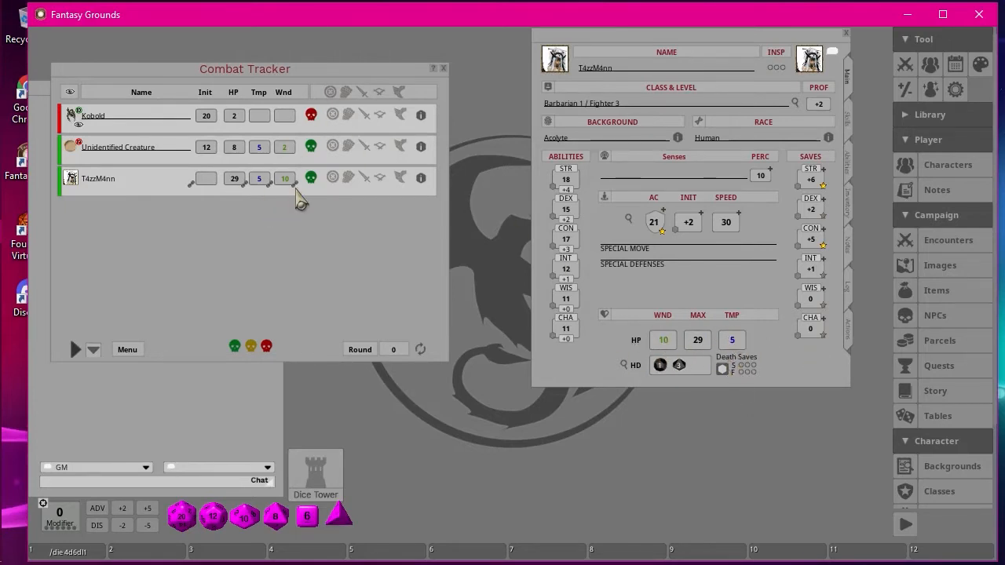
{"action": "left_click", "coordinate": [261, 184]}
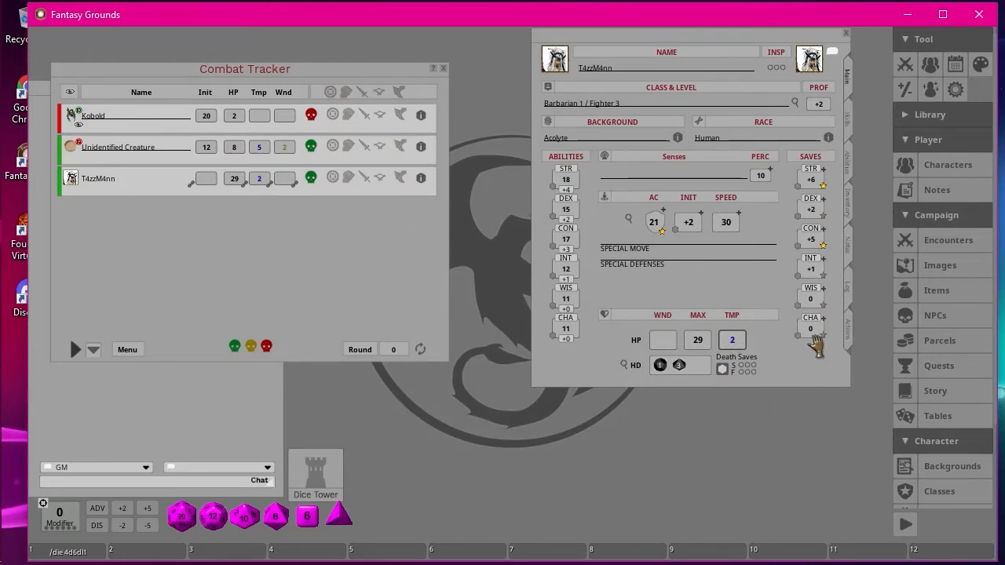
{"action": "left_click", "coordinate": [732, 345]}
{"action": "left_click", "coordinate": [444, 69]}
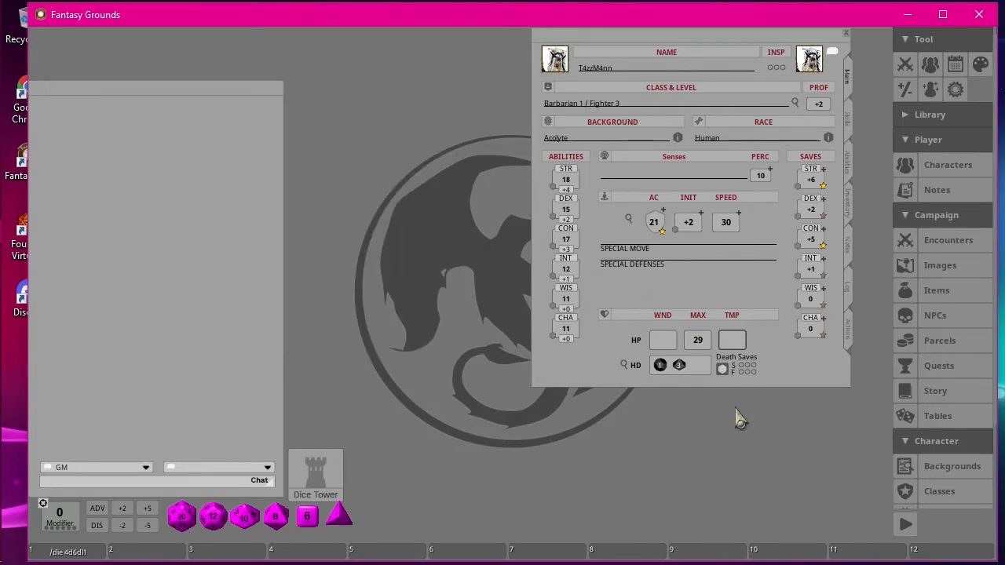
{"action": "double_click", "coordinate": [722, 368]}
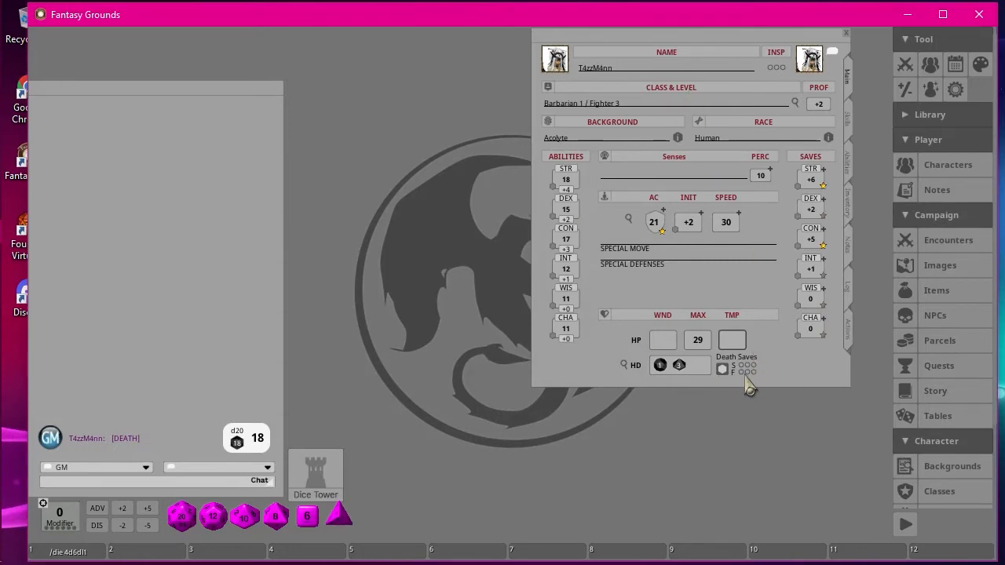
{"action": "left_click", "coordinate": [665, 344]}
{"action": "left_click", "coordinate": [732, 339]}
Roll five death saves for T4zzM4nn at the current wound total.
{"action": "double_click", "coordinate": [722, 369]}
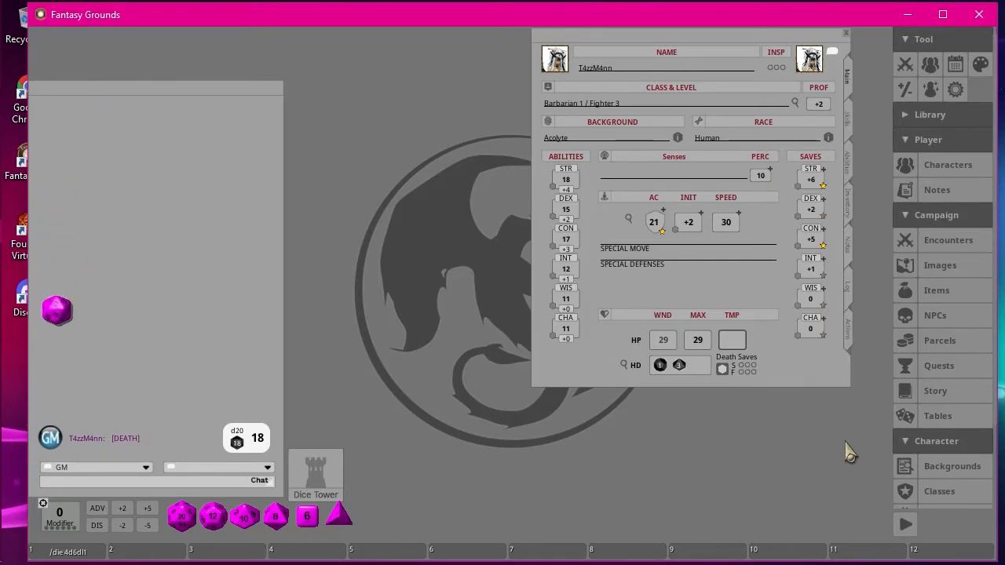
{"action": "double_click", "coordinate": [721, 369]}
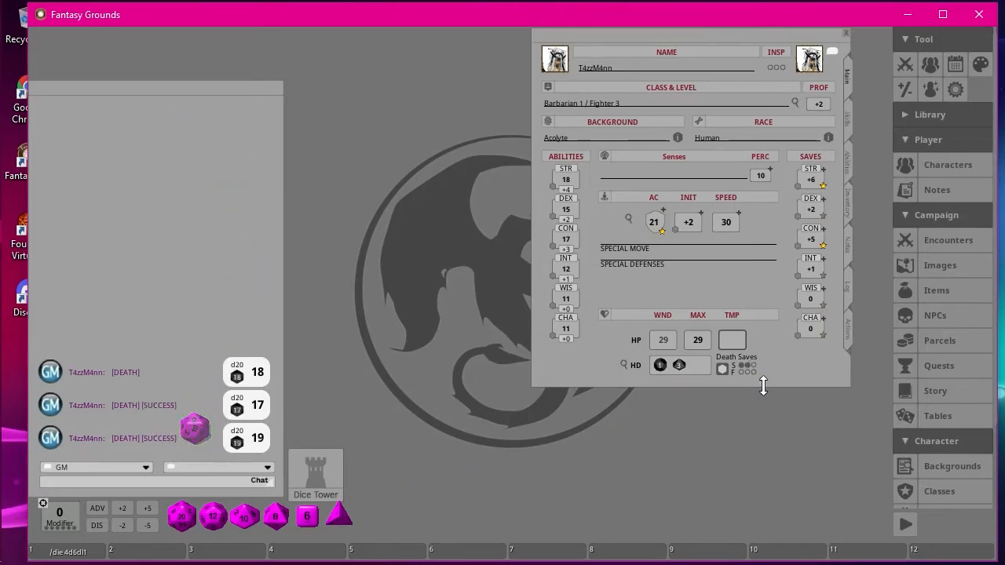
{"action": "double_click", "coordinate": [721, 369]}
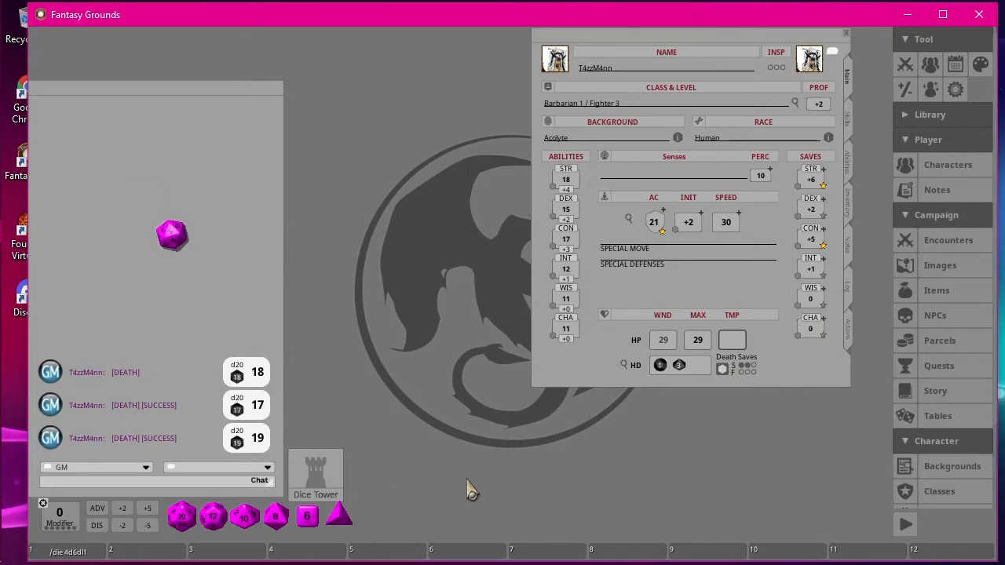
{"action": "double_click", "coordinate": [722, 369]}
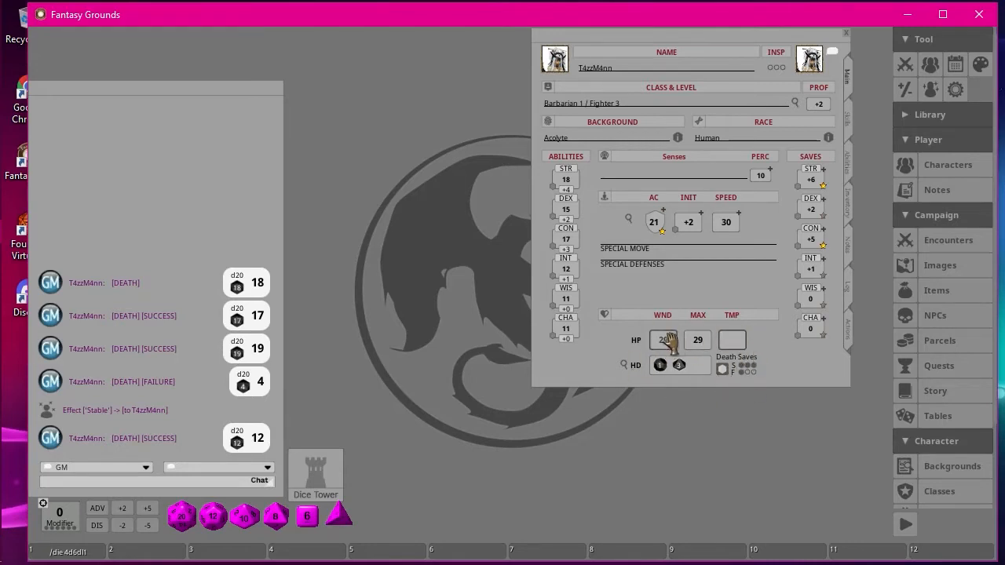
{"action": "double_click", "coordinate": [721, 370]}
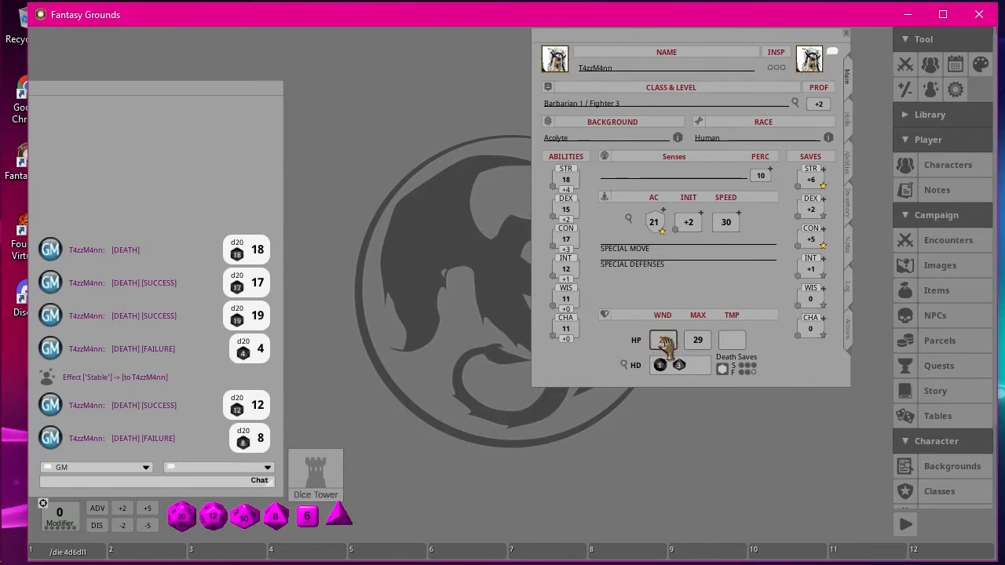
Set T4zzM4nn's wounds to 28, roll one more death save, and clear all the death save marks.
{"action": "double_click", "coordinate": [723, 370]}
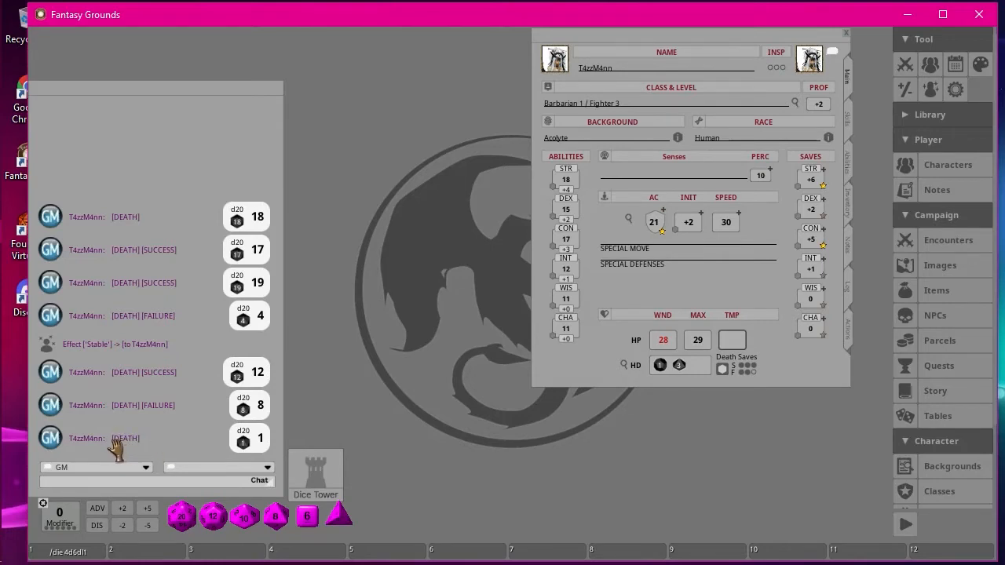
{"action": "left_click", "coordinate": [744, 372]}
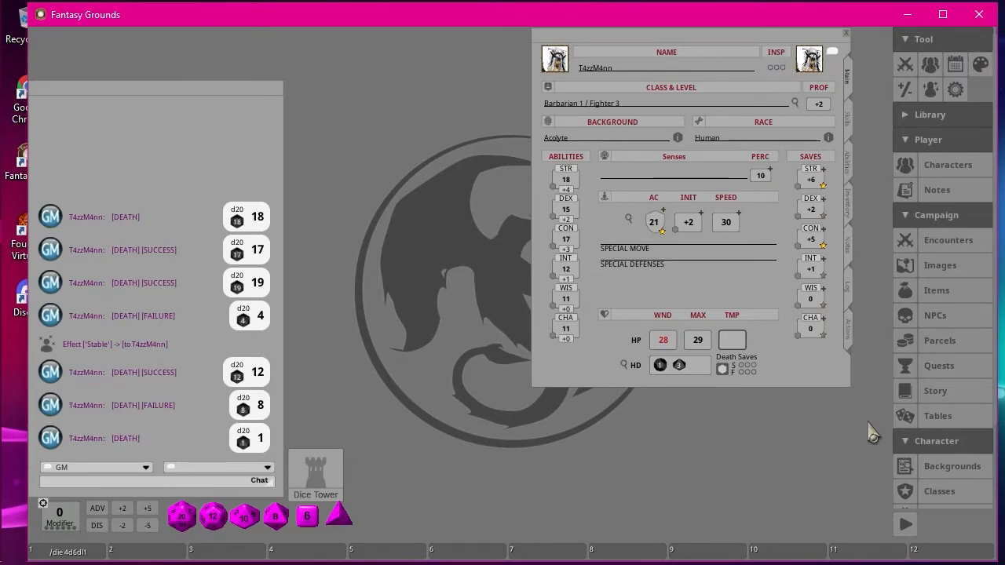
Add a custom skill named "Thieves Tools" to T4zzM4nn's skills list.
{"action": "left_click", "coordinate": [847, 119]}
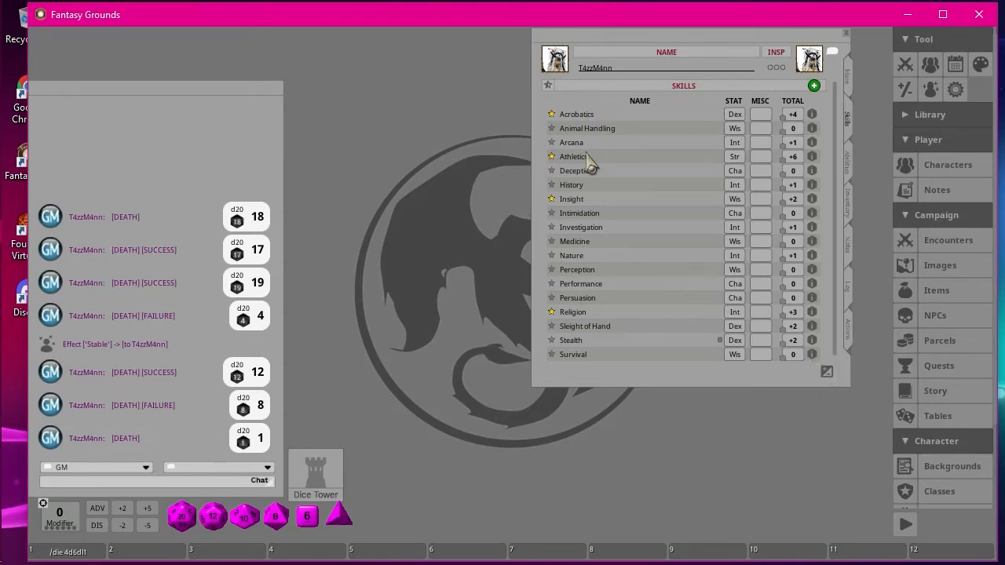
{"action": "left_click", "coordinate": [826, 371]}
{"action": "left_click", "coordinate": [814, 86]}
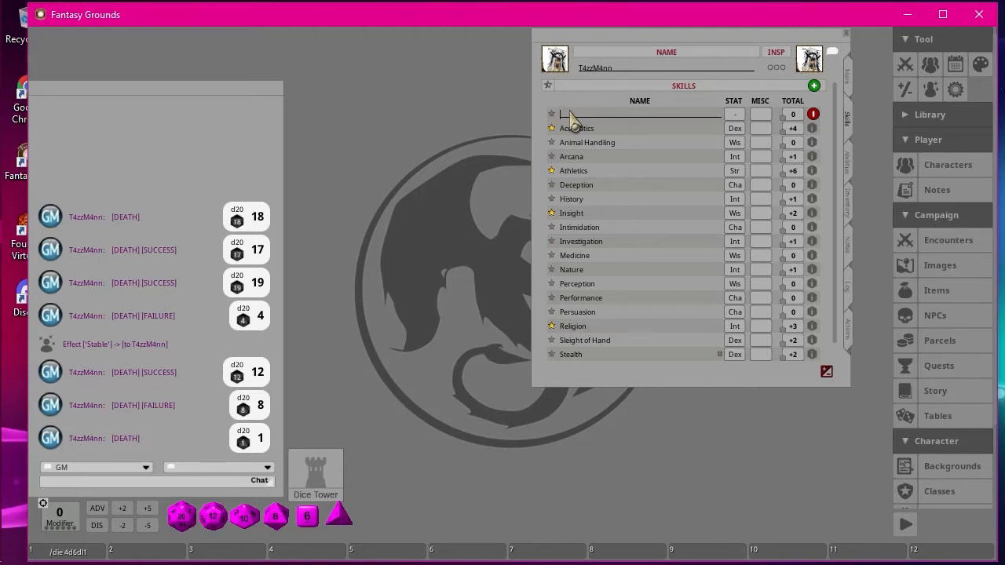
{"action": "type", "text": "I"}
{"action": "type", "text": "hieves Tools"}
{"action": "left_click", "coordinate": [644, 130]}
{"action": "scroll", "coordinate": [686, 254], "scroll_direction": "down", "scroll_amount": 1}
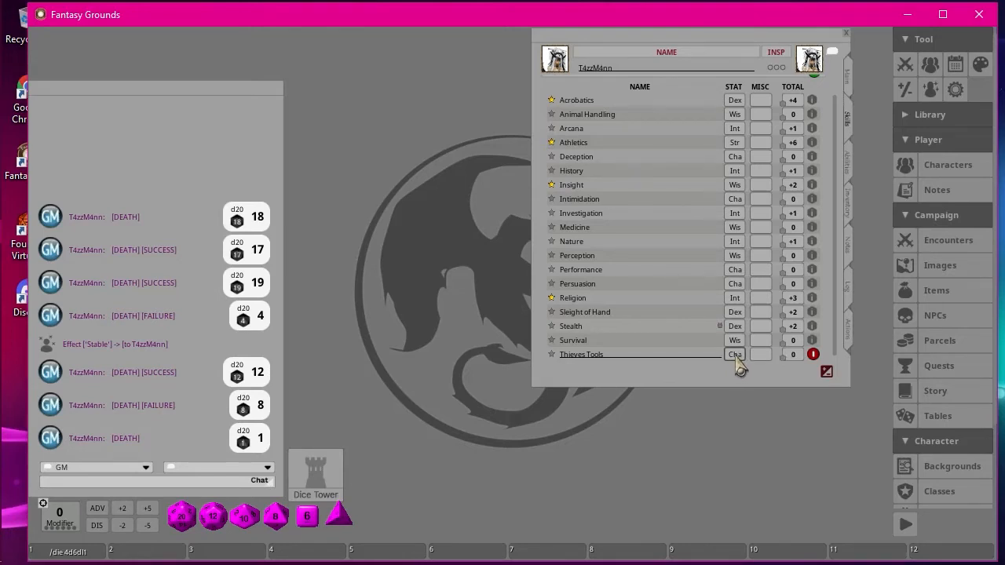
Clear the ability stat of the Thieves Tools skill and set it to Dex.
{"action": "right_click", "coordinate": [736, 356]}
{"action": "left_click", "coordinate": [796, 426]}
{"action": "left_click", "coordinate": [735, 355]}
{"action": "key", "text": "shift"}
{"action": "key", "text": "ctrl"}
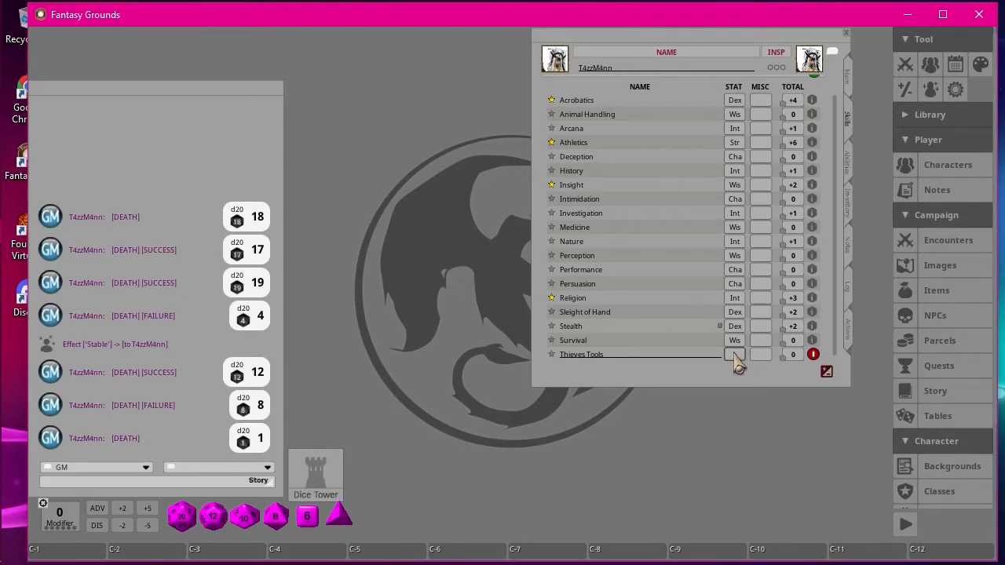
{"action": "right_click", "coordinate": [736, 356]}
{"action": "left_click", "coordinate": [800, 426]}
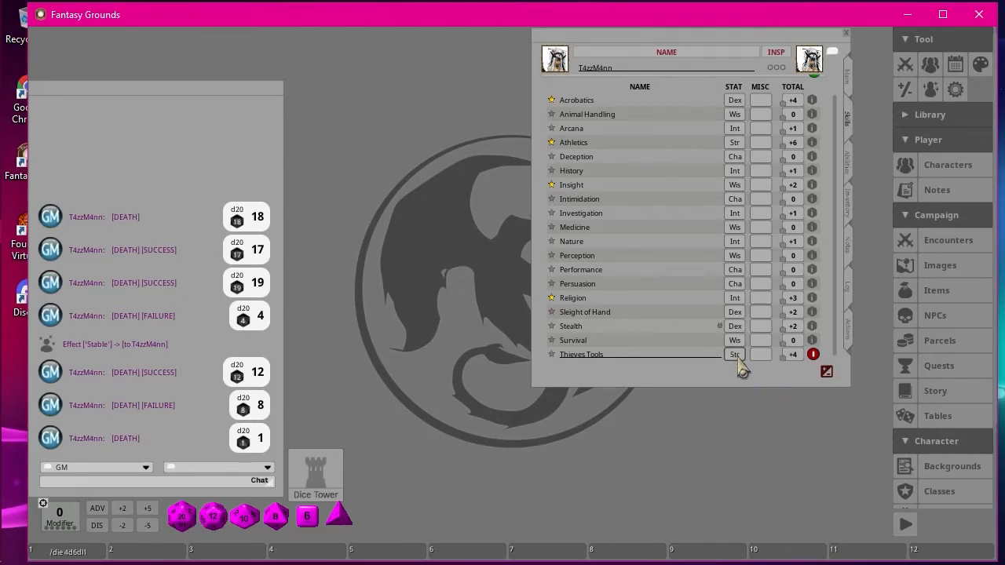
{"action": "left_click", "coordinate": [735, 355]}
Give Thieves Tools the double proficiency bonus and roll a check with the skill.
{"action": "left_click", "coordinate": [552, 355]}
{"action": "left_click", "coordinate": [552, 355]}
{"action": "left_click", "coordinate": [552, 355]}
{"action": "left_click", "coordinate": [552, 355]}
{"action": "left_click_drag", "start_coordinate": [784, 355], "coordinate": [151, 197]}
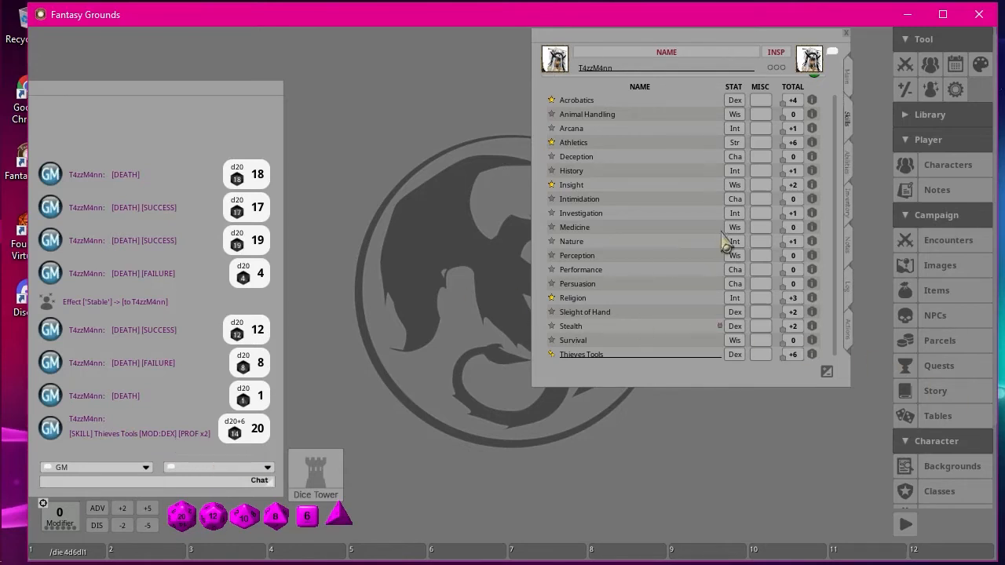
Look through T4zzM4nn's feats, features, traits, proficiencies and languages.
{"action": "left_click", "coordinate": [847, 165]}
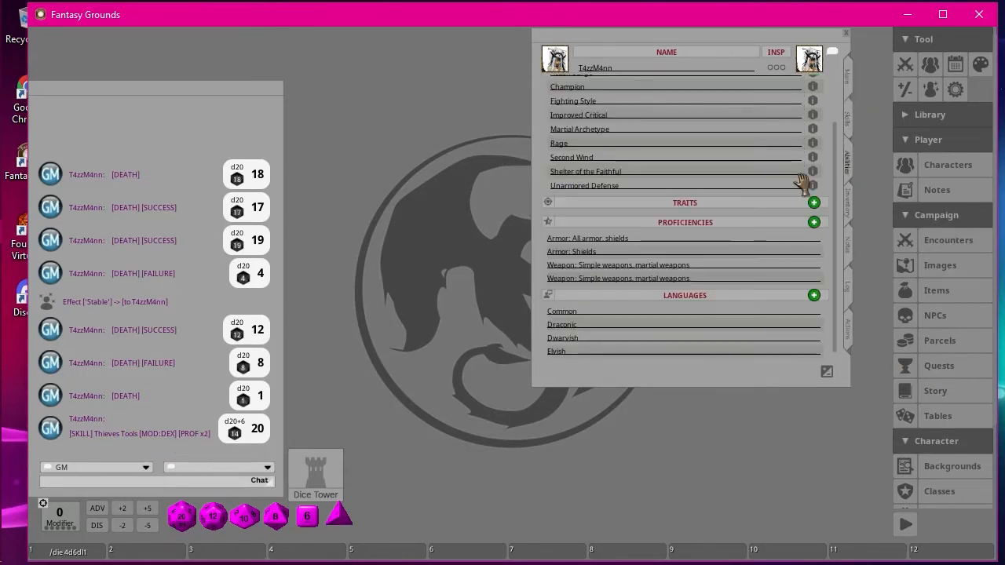
{"action": "scroll", "coordinate": [698, 180], "scroll_direction": "up", "scroll_amount": 2}
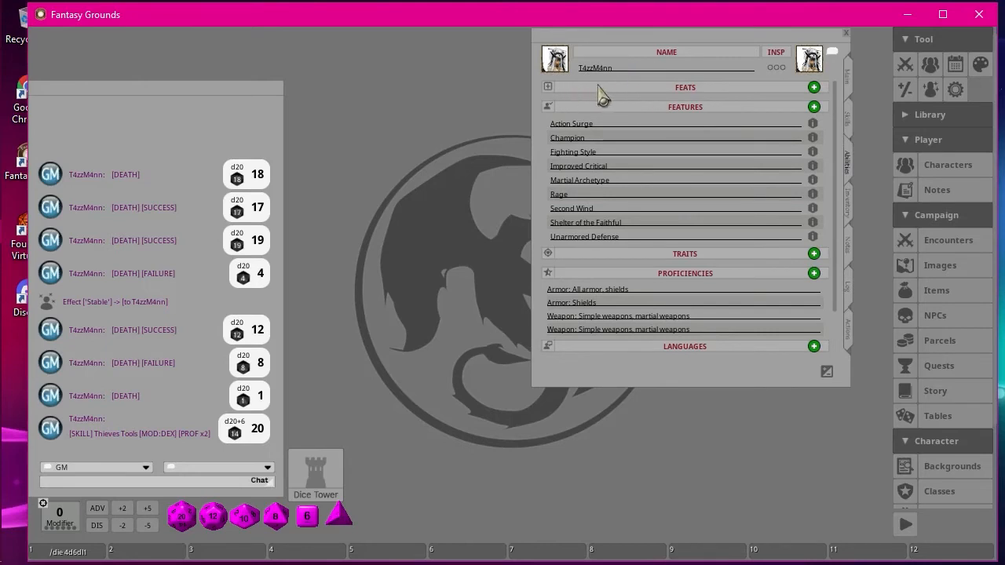
{"action": "scroll", "coordinate": [680, 256], "scroll_direction": "down", "scroll_amount": 2}
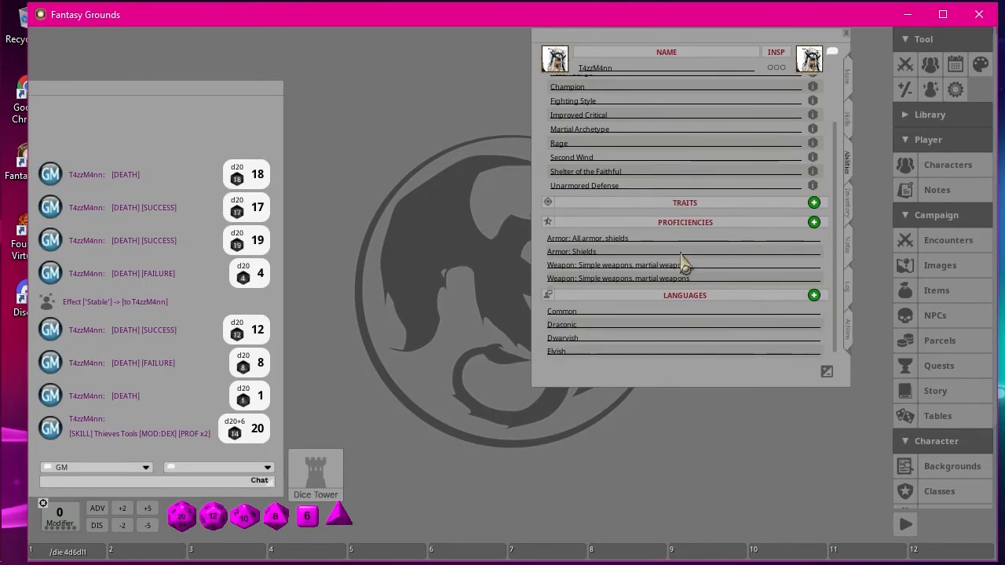
{"action": "scroll", "coordinate": [690, 267], "scroll_direction": "up", "scroll_amount": 2}
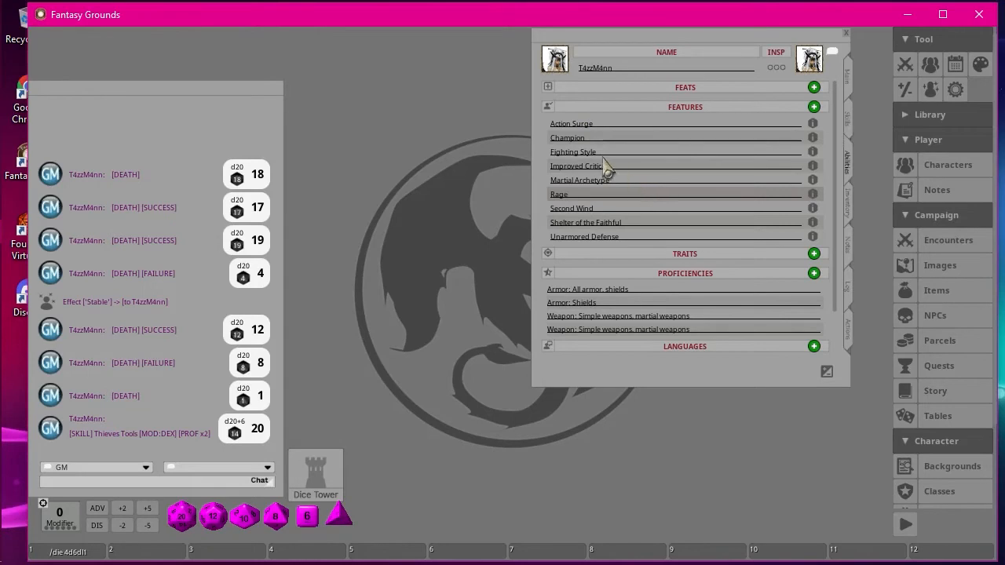
Read the Fighting Style feature's description, rename the feature as "Fighting Style (Archery)", and close the description.
{"action": "left_click", "coordinate": [813, 154]}
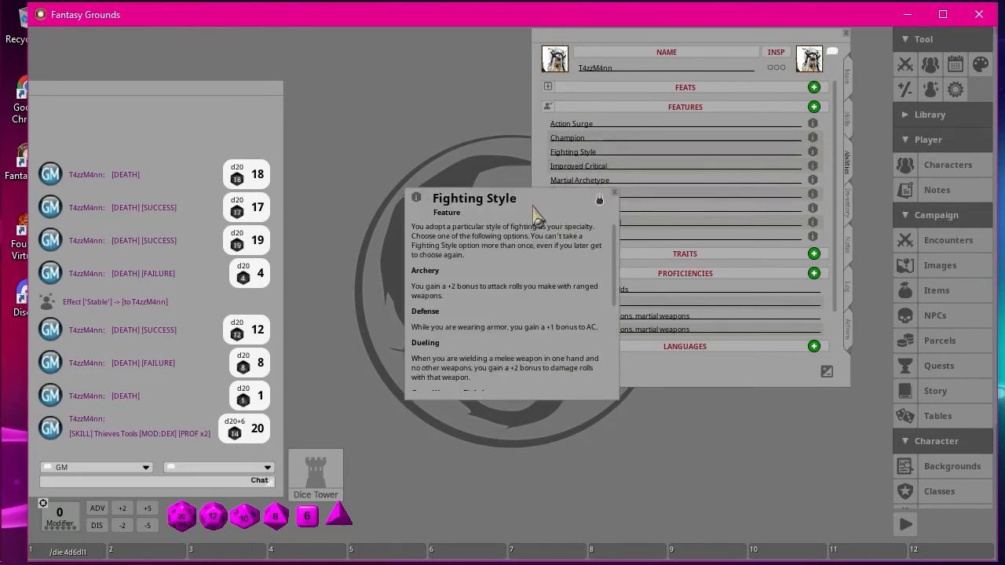
{"action": "left_click_drag", "start_coordinate": [534, 208], "coordinate": [326, 83]}
{"action": "scroll", "coordinate": [314, 192], "scroll_direction": "down", "scroll_amount": 2}
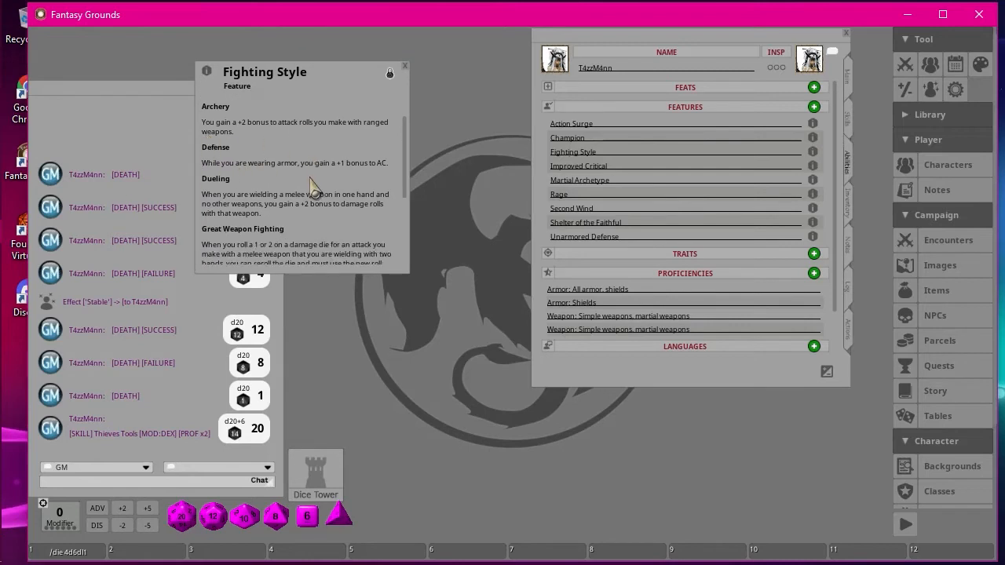
{"action": "scroll", "coordinate": [314, 190], "scroll_direction": "up", "scroll_amount": 2}
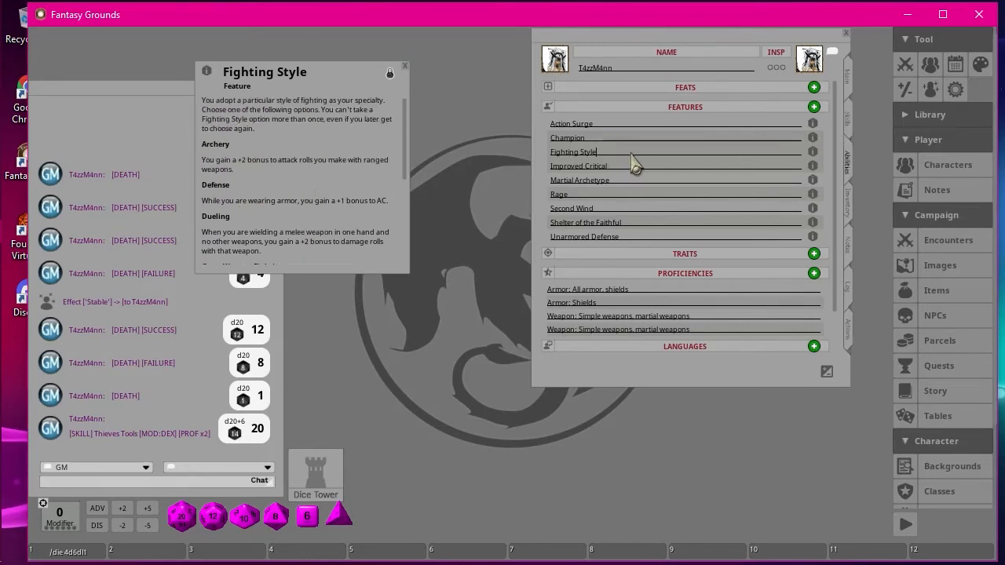
{"action": "type", "text": "(Archery"}
{"action": "left_click", "coordinate": [404, 66]}
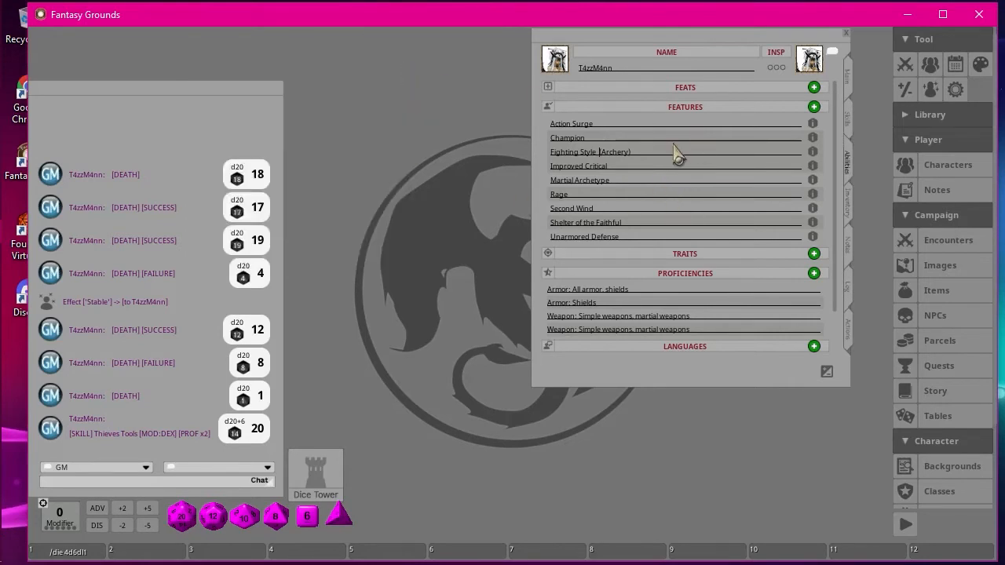
Reread the Fighting Style feature's description through all its style options and close it.
{"action": "left_click", "coordinate": [812, 153]}
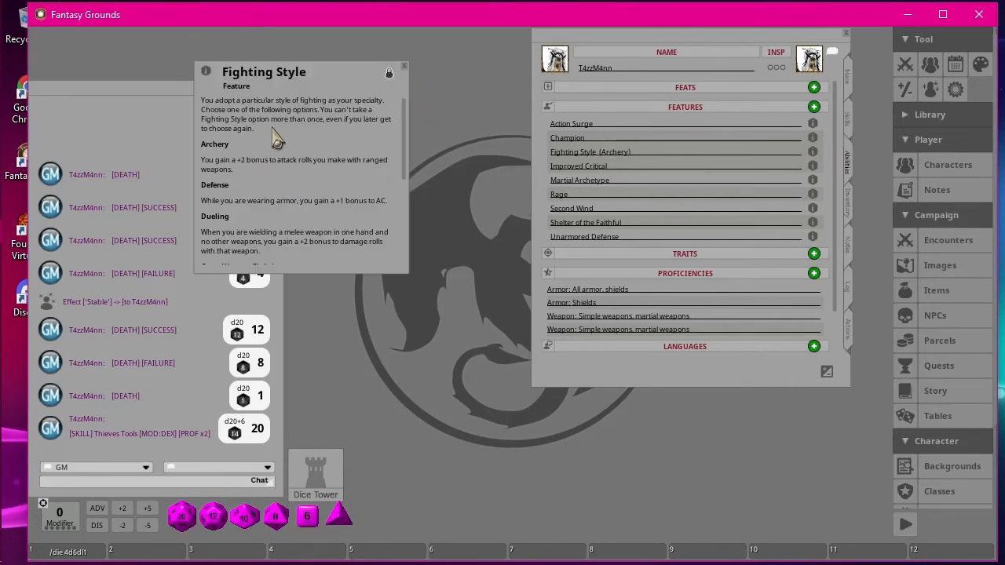
{"action": "scroll", "coordinate": [271, 157], "scroll_direction": "down", "scroll_amount": 2}
{"action": "scroll", "coordinate": [336, 197], "scroll_direction": "down", "scroll_amount": 7}
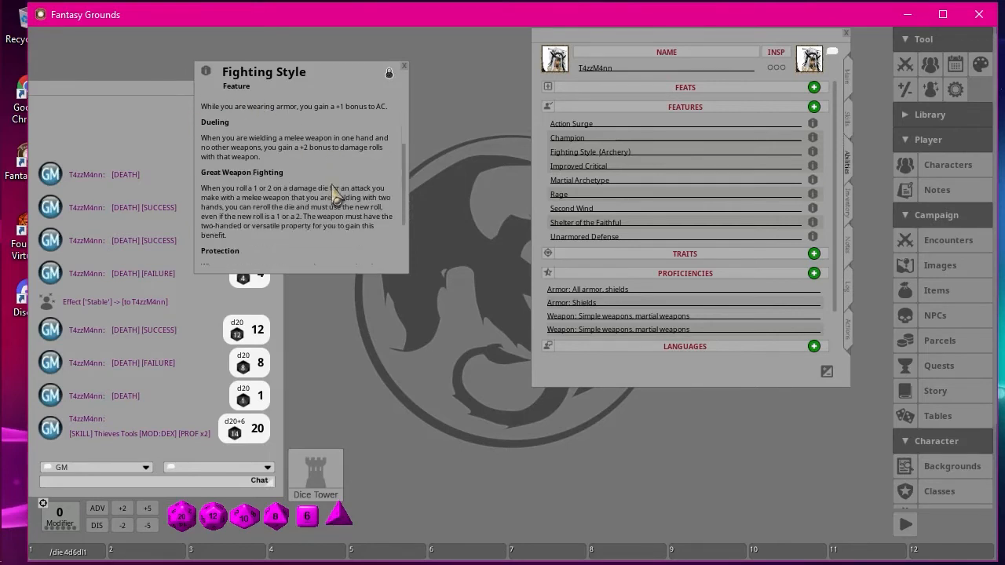
{"action": "scroll", "coordinate": [338, 196], "scroll_direction": "up", "scroll_amount": 8}
{"action": "scroll", "coordinate": [338, 196], "scroll_direction": "up", "scroll_amount": 1}
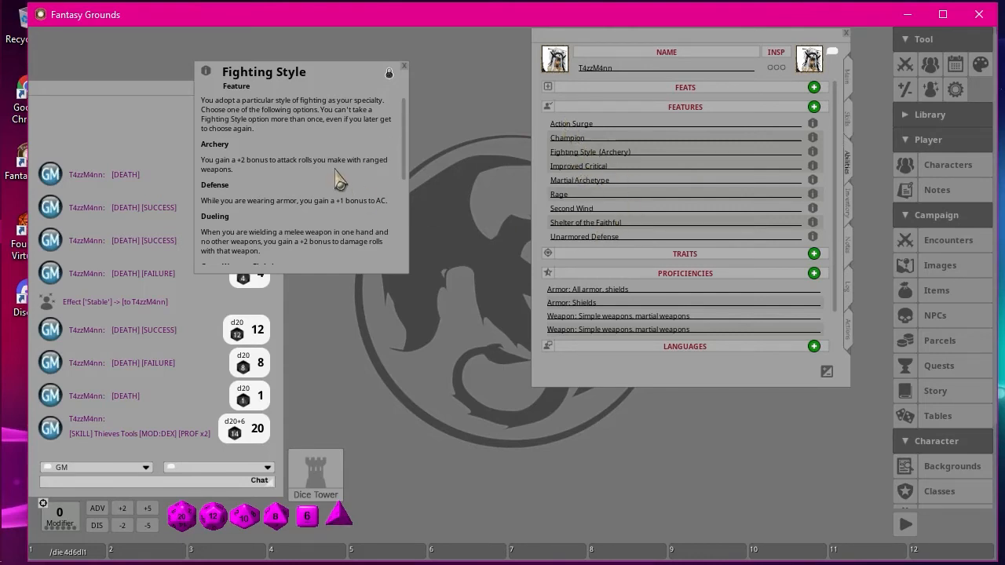
{"action": "scroll", "coordinate": [339, 181], "scroll_direction": "down", "scroll_amount": 6}
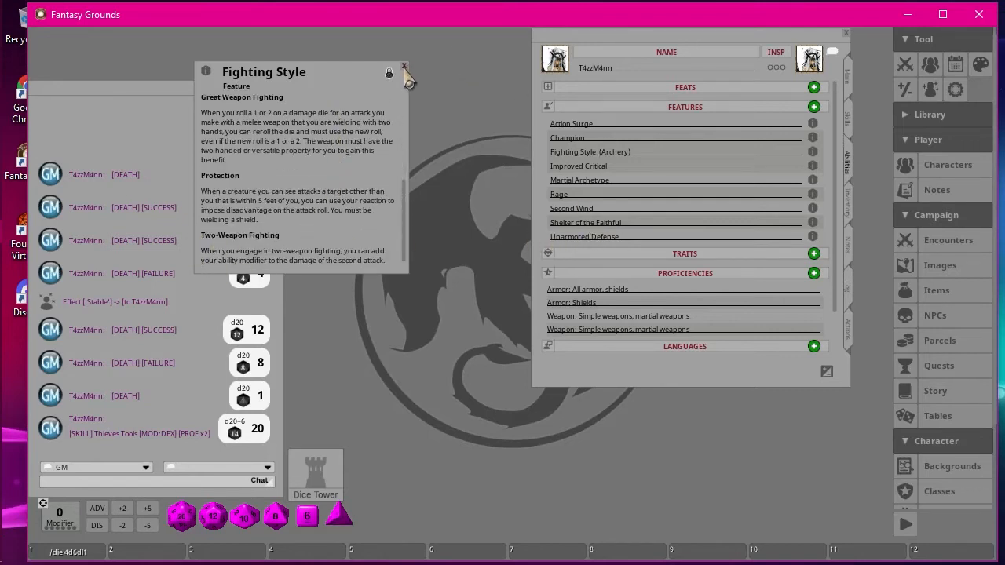
{"action": "left_click", "coordinate": [404, 67]}
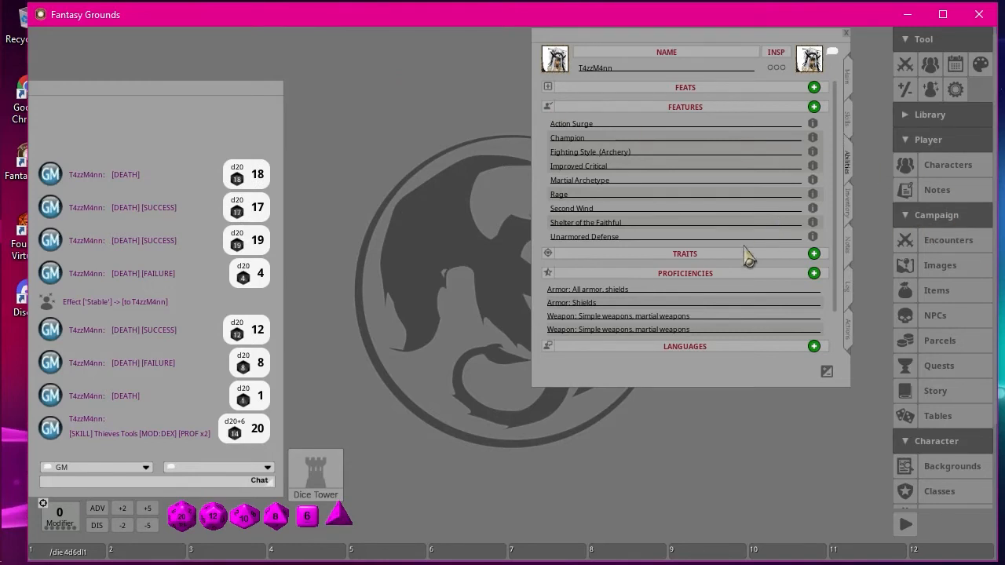
Add the Grappler feat from the campaign's feats list to T4zzM4nn's abilities and close the list.
{"action": "scroll", "coordinate": [736, 265], "scroll_direction": "down", "scroll_amount": 2}
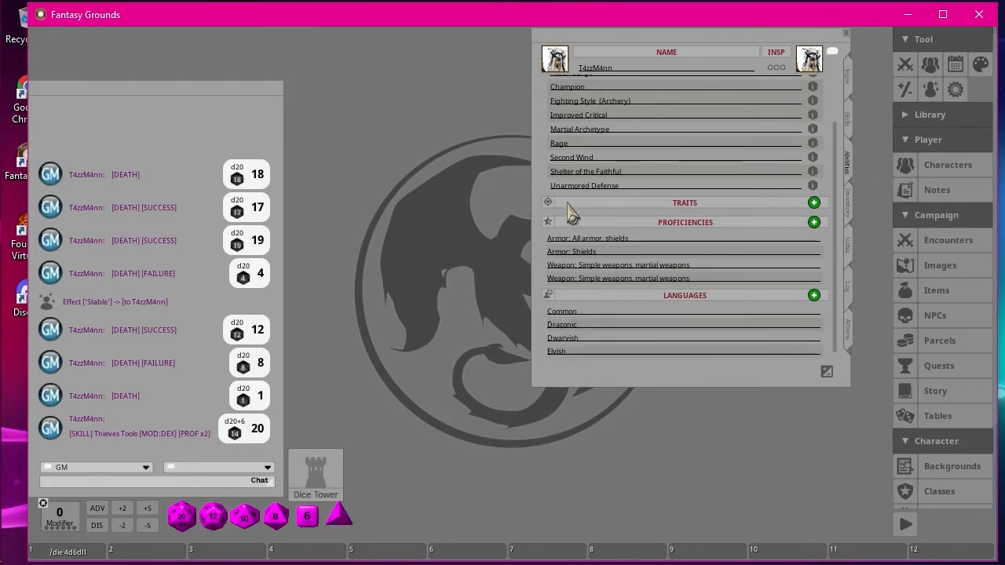
{"action": "scroll", "coordinate": [729, 223], "scroll_direction": "up", "scroll_amount": 2}
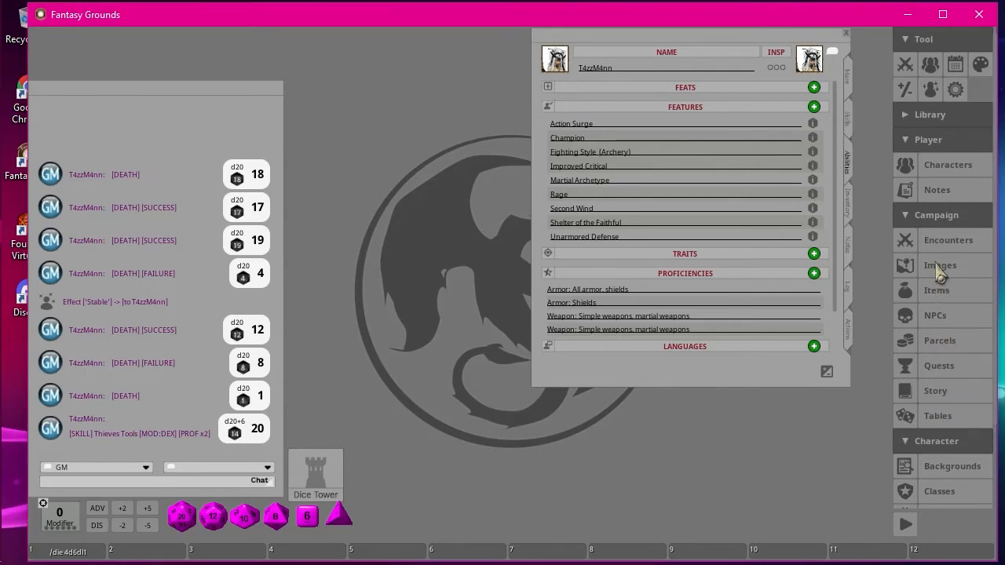
{"action": "scroll", "coordinate": [950, 384], "scroll_direction": "down", "scroll_amount": 3}
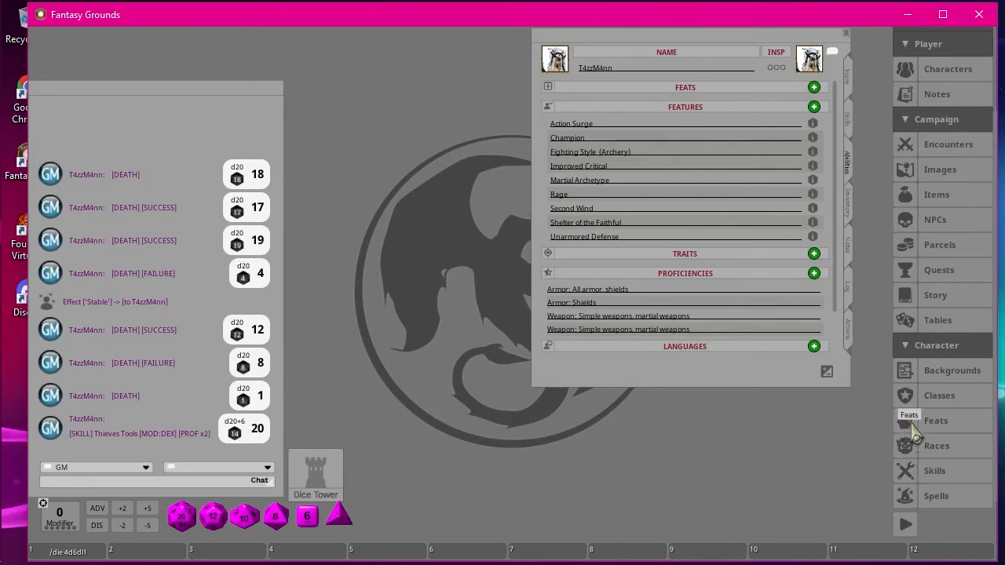
{"action": "left_click", "coordinate": [930, 421]}
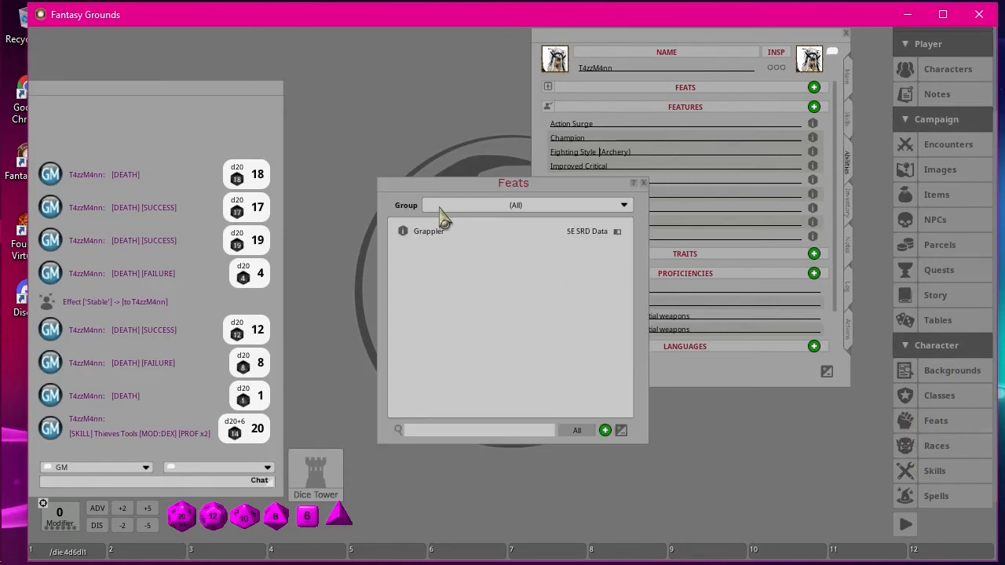
{"action": "left_click_drag", "start_coordinate": [426, 234], "coordinate": [799, 259]}
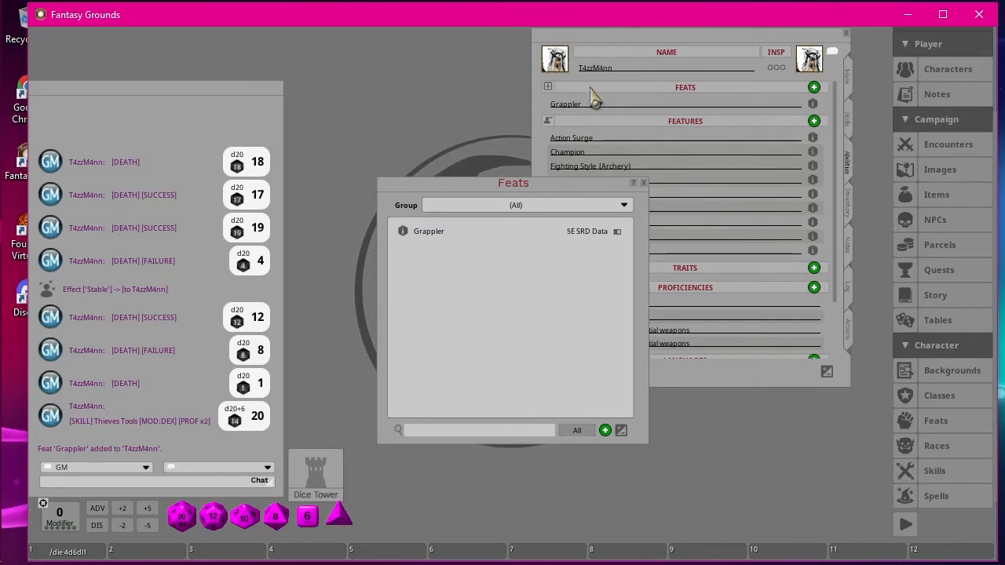
{"action": "left_click", "coordinate": [643, 183]}
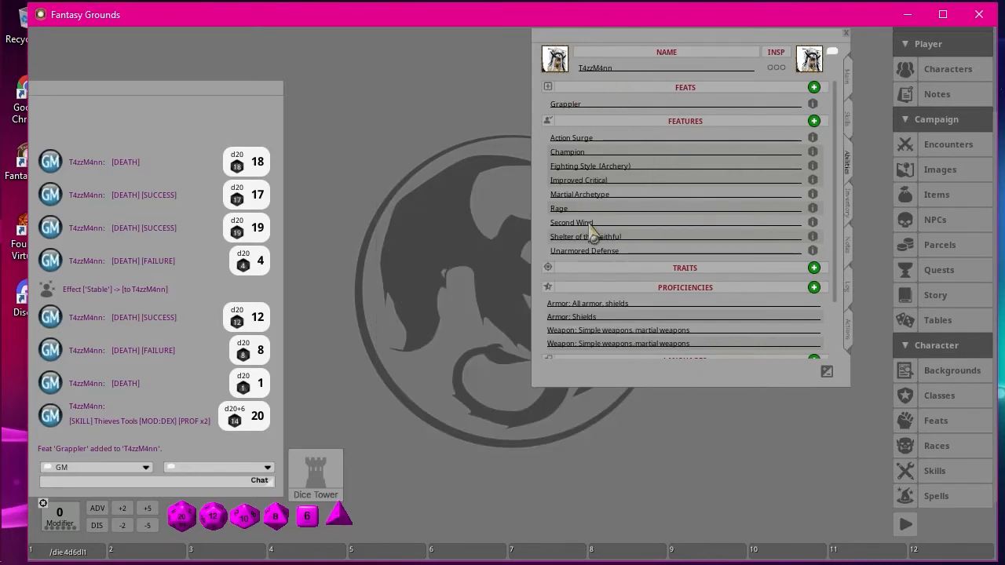
Examine T4zzM4nn's remaining abilities, followed by the inventory's equipment, treasure and encumbrance sections.
{"action": "scroll", "coordinate": [710, 242], "scroll_direction": "down", "scroll_amount": 2}
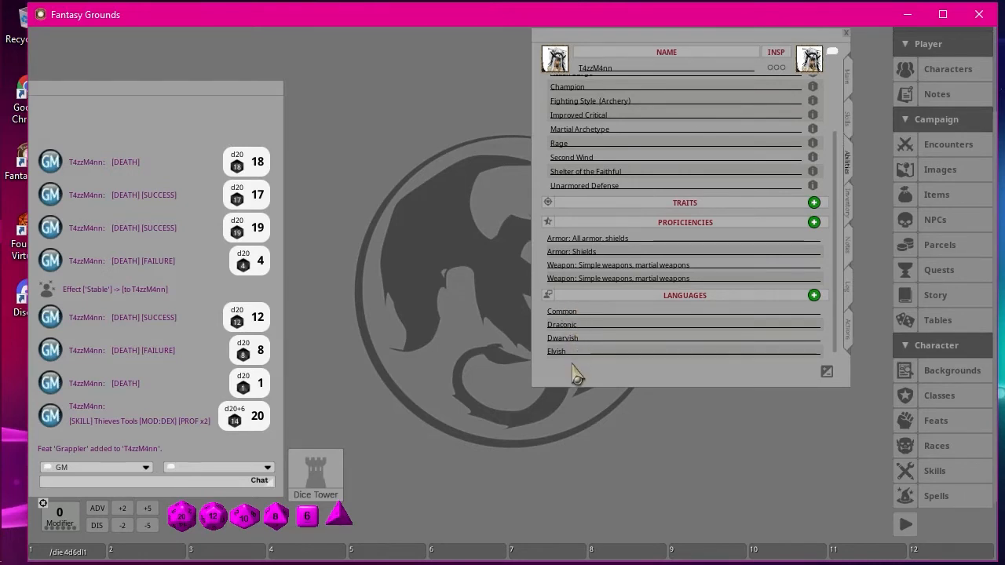
{"action": "left_click", "coordinate": [848, 204]}
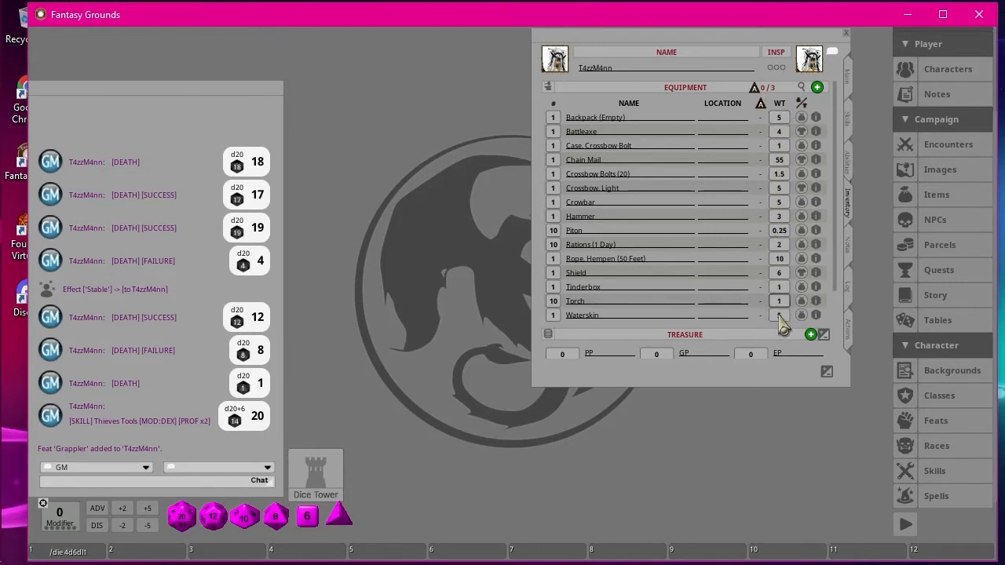
{"action": "scroll", "coordinate": [784, 296], "scroll_direction": "down", "scroll_amount": 3}
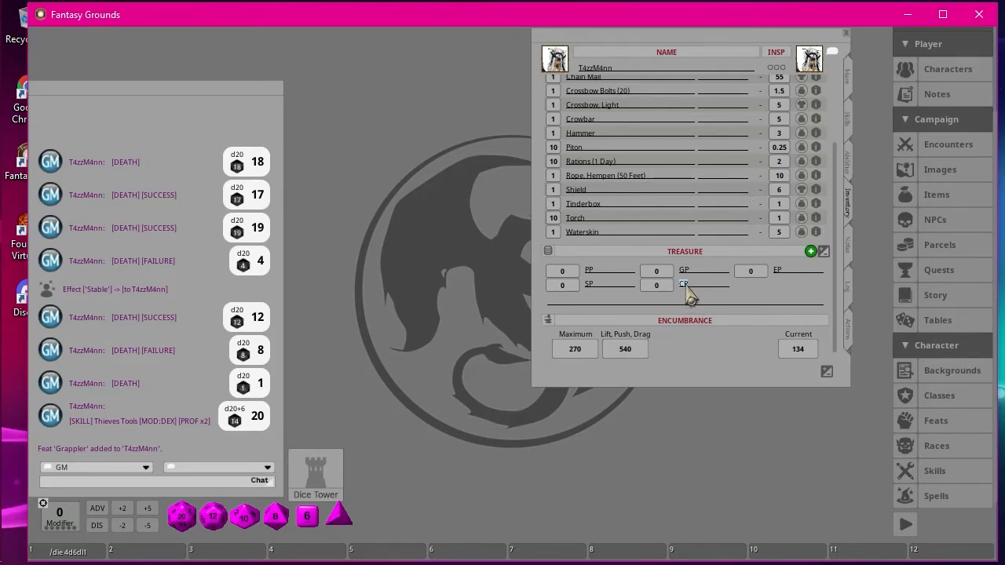
{"action": "left_click_drag", "start_coordinate": [687, 292], "coordinate": [704, 296]}
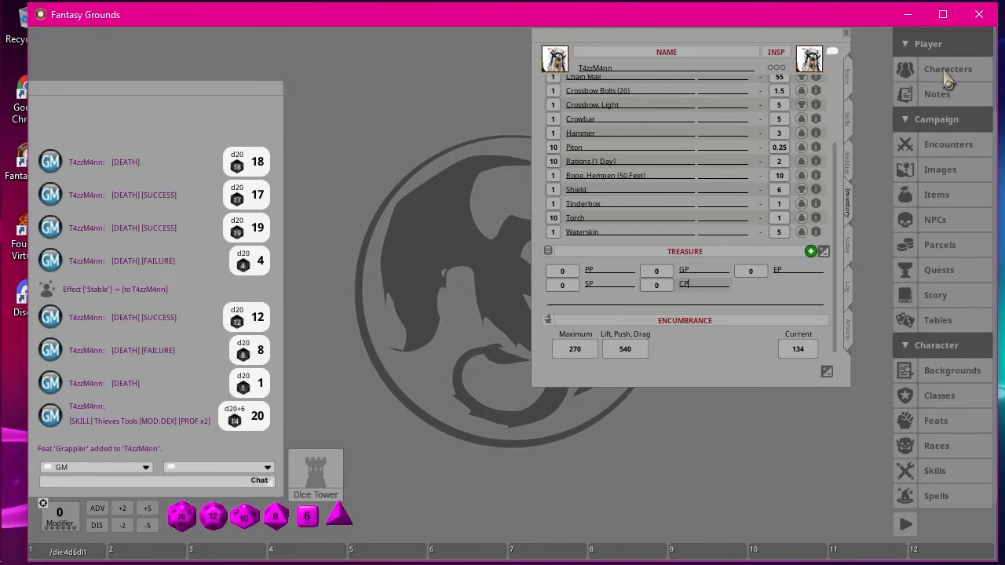
Review the campaign's currency names, weights and values in the options, and close both windows.
{"action": "scroll", "coordinate": [962, 43], "scroll_direction": "up", "scroll_amount": 3}
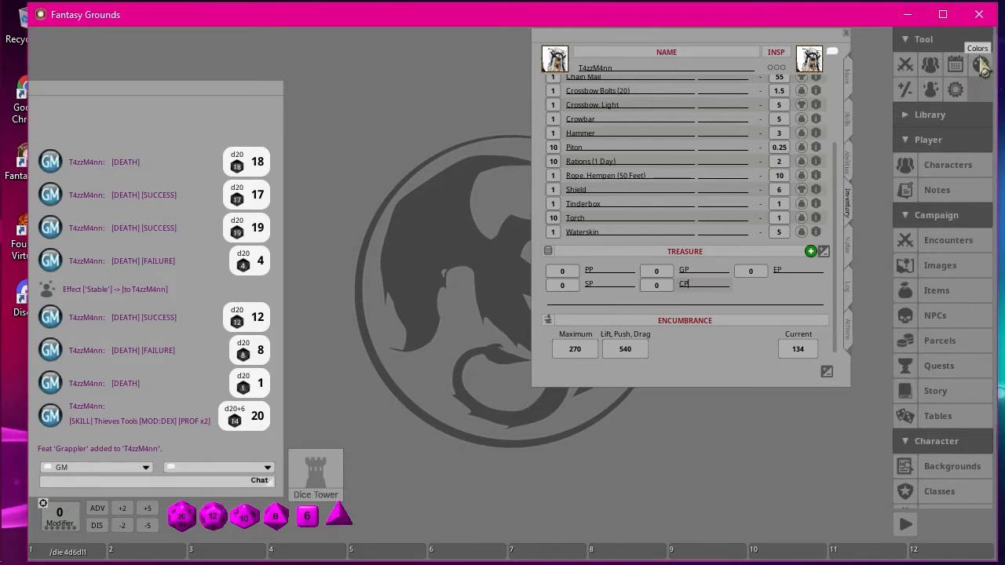
{"action": "left_click", "coordinate": [957, 93]}
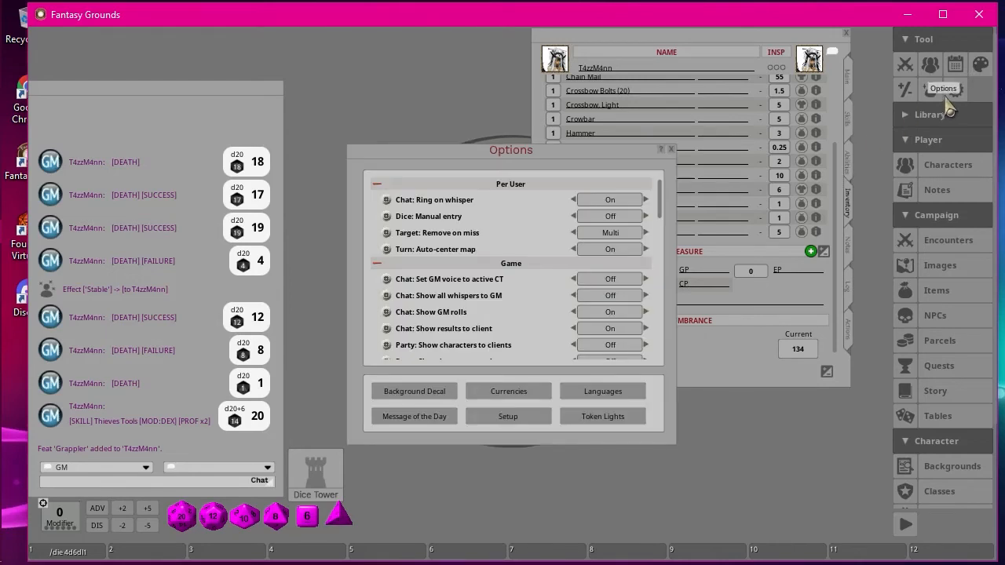
{"action": "left_click_drag", "start_coordinate": [487, 153], "coordinate": [273, 71]}
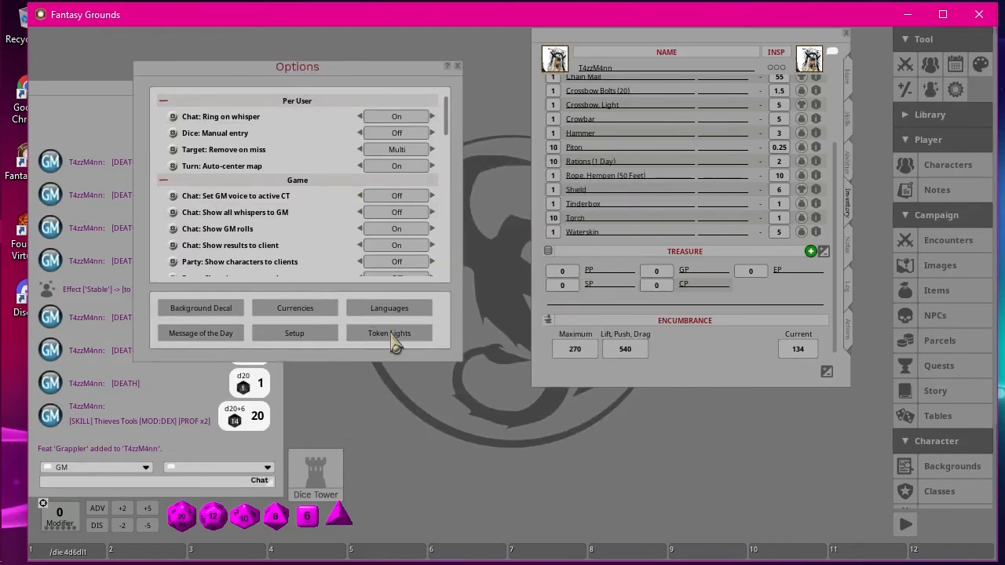
{"action": "left_click", "coordinate": [279, 313]}
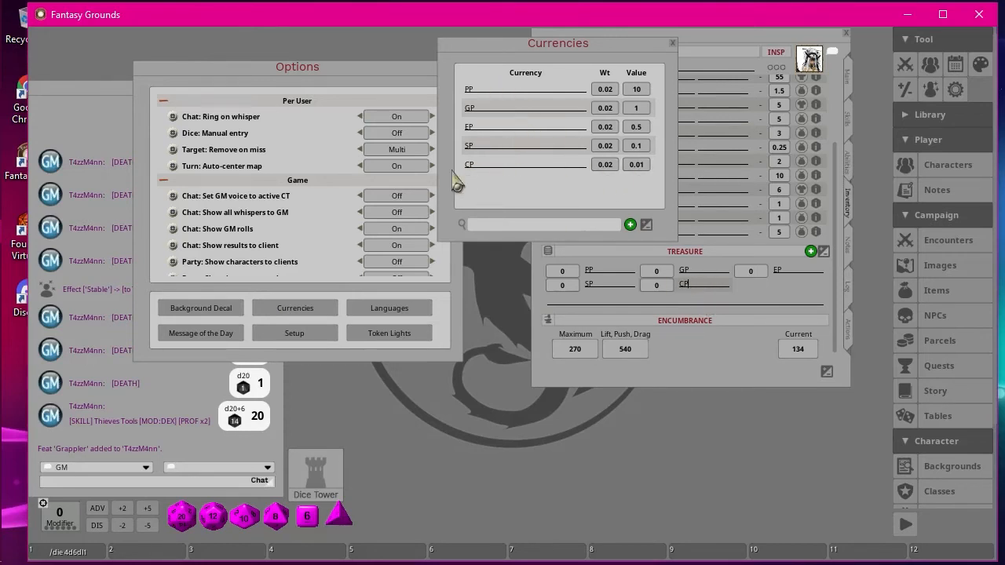
{"action": "left_click", "coordinate": [672, 43]}
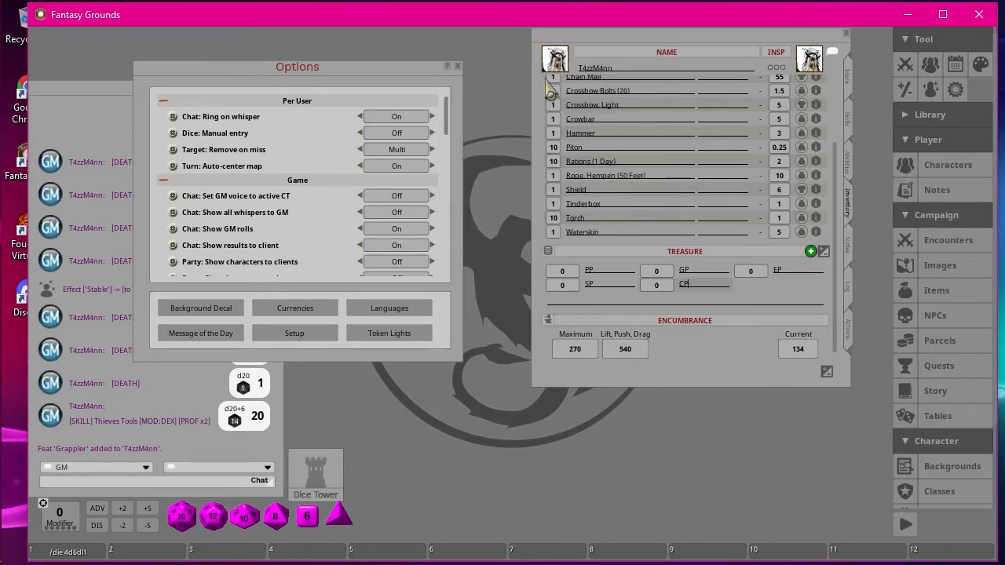
{"action": "left_click", "coordinate": [458, 67]}
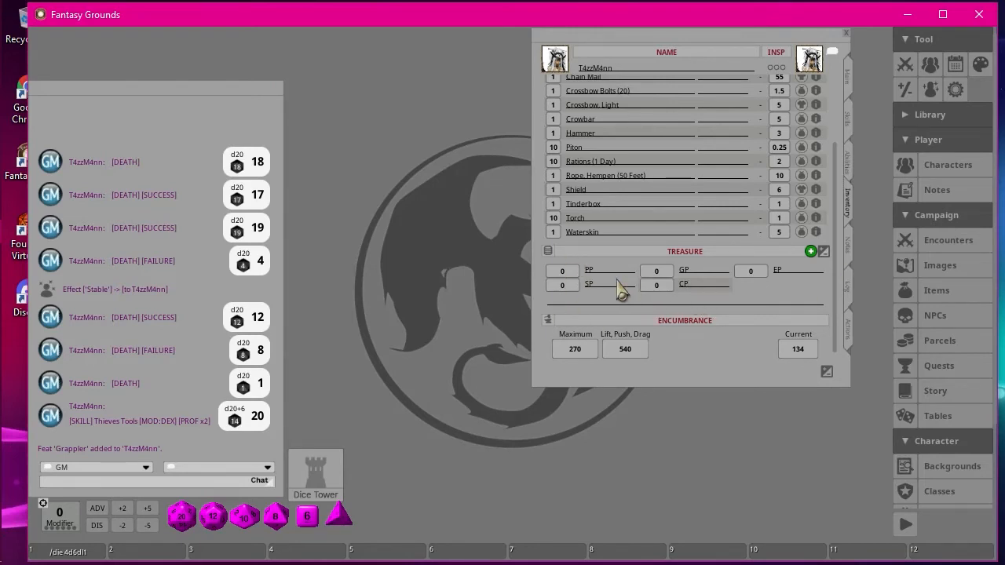
Examine the inventory's item weights and carried states alongside the treasure and encumbrance figures.
{"action": "scroll", "coordinate": [789, 289], "scroll_direction": "up", "scroll_amount": 3}
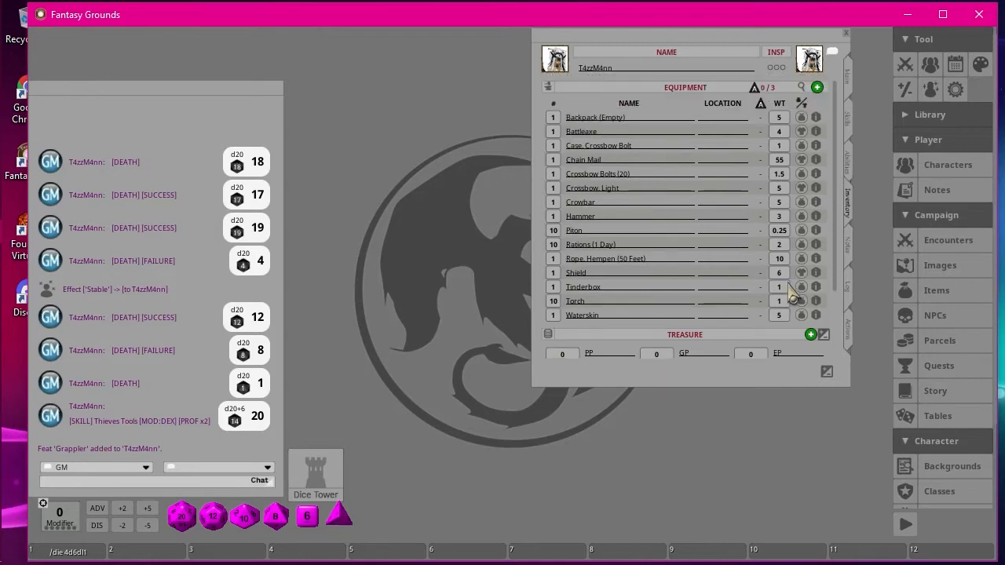
{"action": "scroll", "coordinate": [789, 290], "scroll_direction": "down", "scroll_amount": 3}
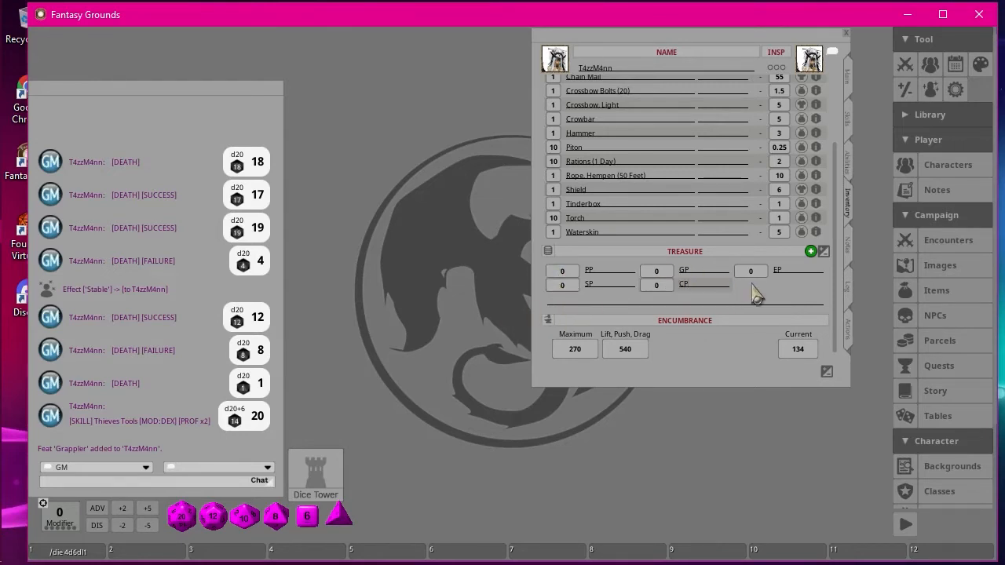
{"action": "scroll", "coordinate": [730, 236], "scroll_direction": "up", "scroll_amount": 3}
{"action": "scroll", "coordinate": [732, 241], "scroll_direction": "down", "scroll_amount": 3}
{"action": "scroll", "coordinate": [730, 240], "scroll_direction": "up", "scroll_amount": 3}
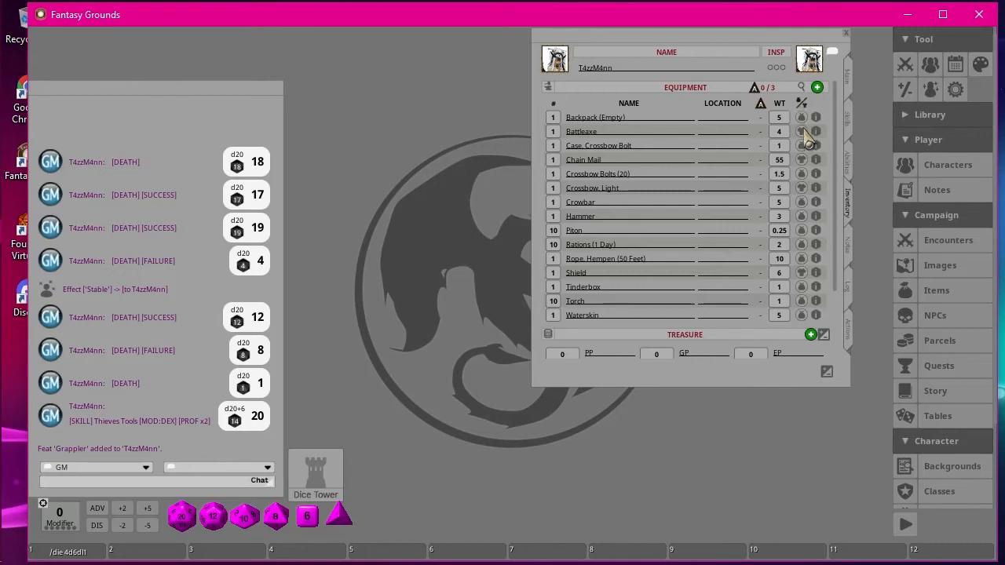
{"action": "scroll", "coordinate": [811, 161], "scroll_direction": "down", "scroll_amount": 3}
{"action": "scroll", "coordinate": [811, 161], "scroll_direction": "up", "scroll_amount": 3}
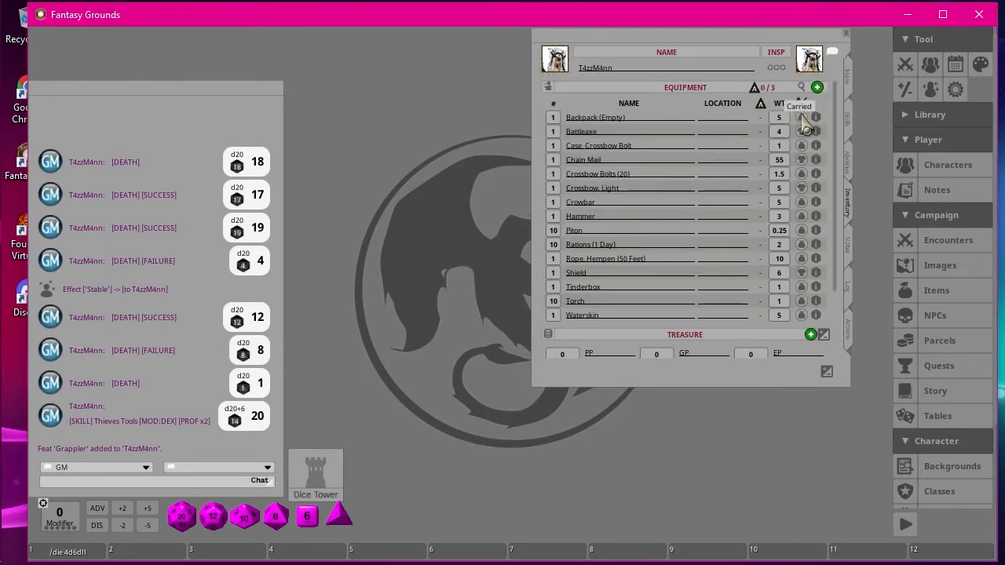
Switch the 50-foot hempen rope between not carried and carried to compare the current encumbrance, leaving it carried.
{"action": "scroll", "coordinate": [718, 332], "scroll_direction": "down", "scroll_amount": 3}
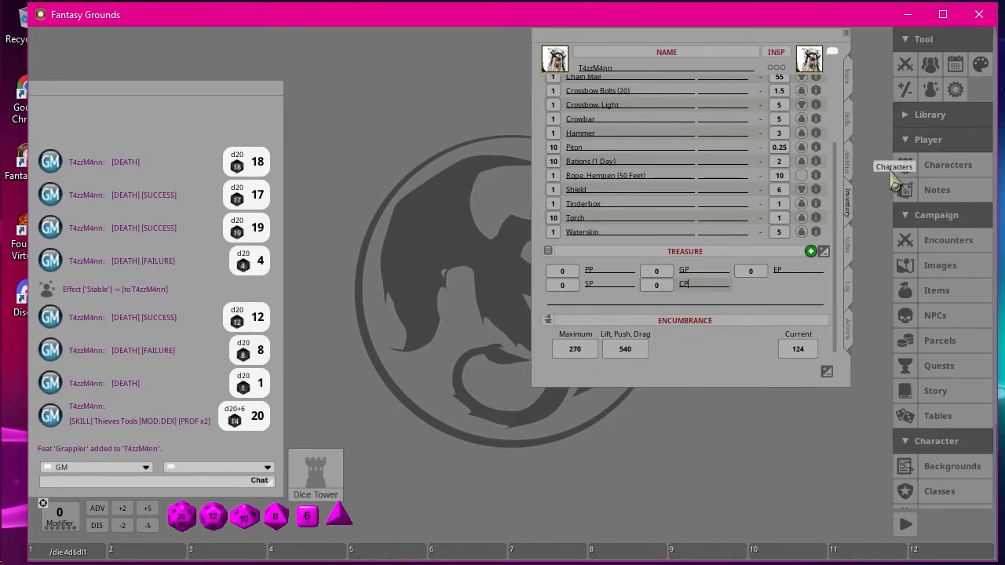
{"action": "left_click", "coordinate": [801, 175]}
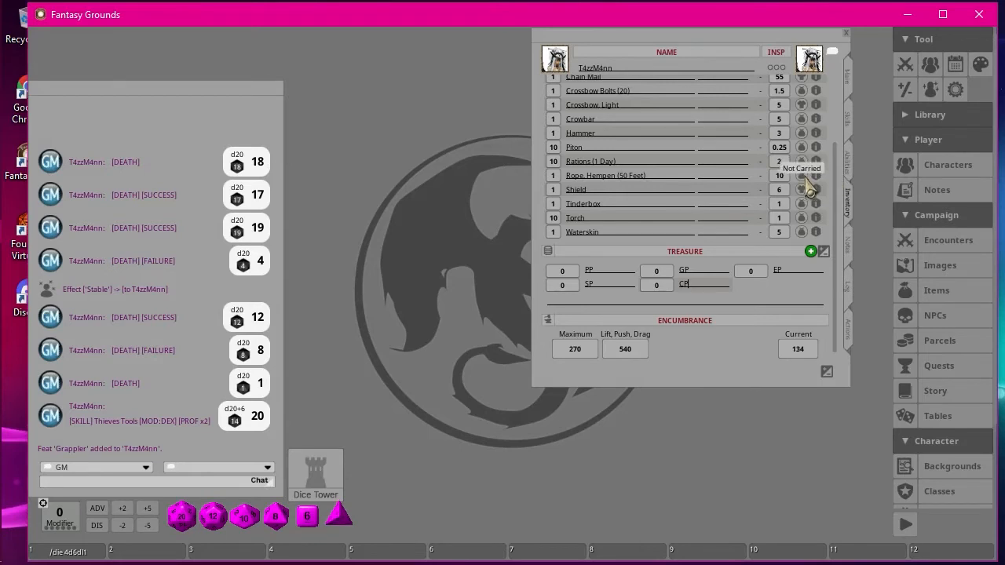
{"action": "scroll", "coordinate": [785, 308], "scroll_direction": "up", "scroll_amount": 3}
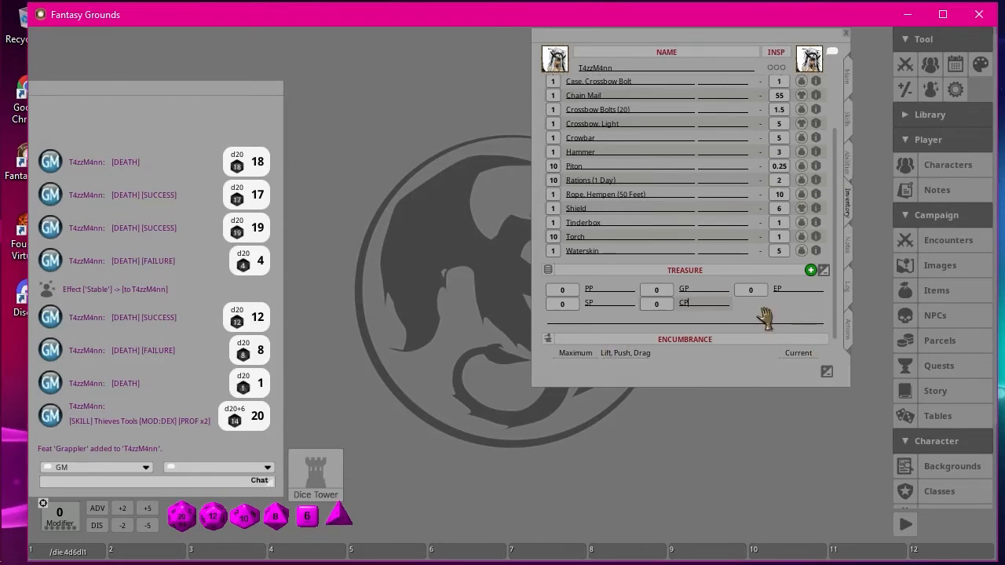
{"action": "scroll", "coordinate": [773, 289], "scroll_direction": "down", "scroll_amount": 3}
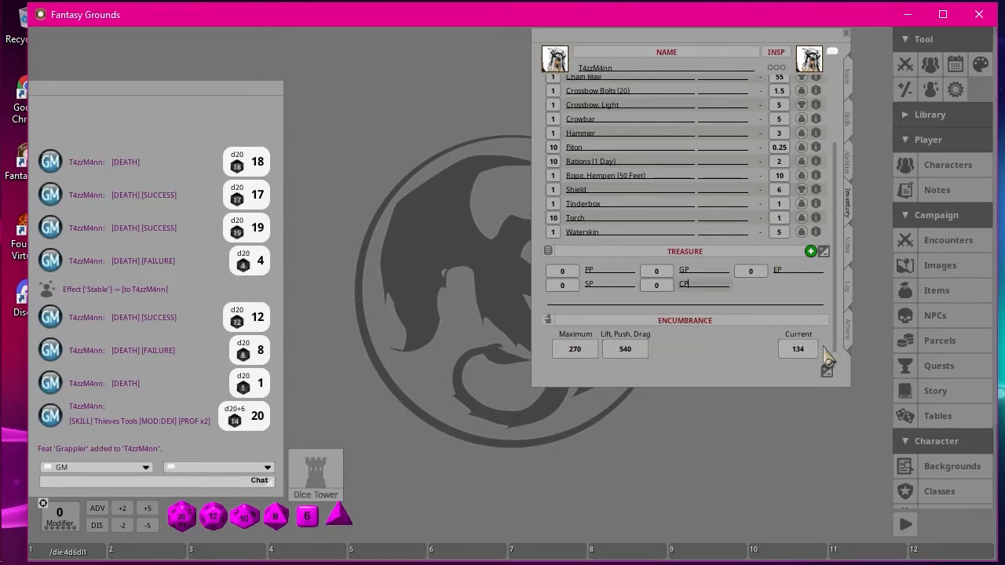
{"action": "left_click", "coordinate": [801, 175]}
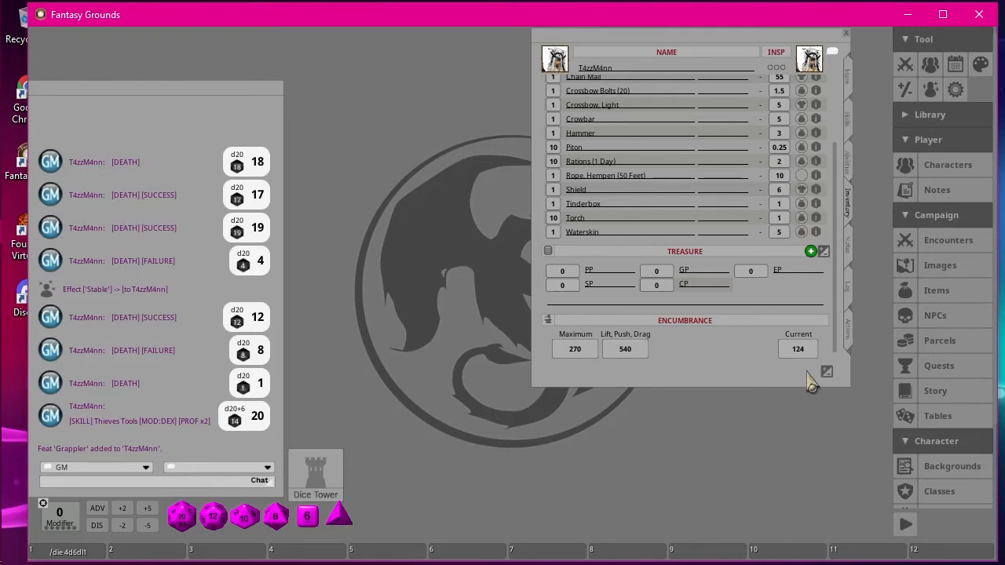
{"action": "left_click", "coordinate": [801, 175]}
{"action": "scroll", "coordinate": [737, 208], "scroll_direction": "up", "scroll_amount": 3}
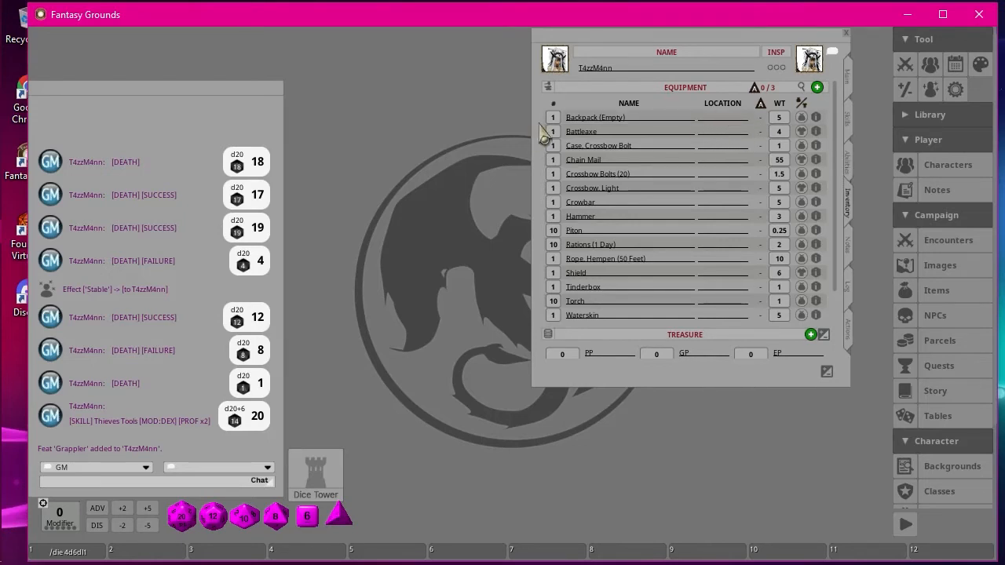
Set the location of both the Backpack (Empty) and the Crowbar to "Backpack".
{"action": "left_click", "coordinate": [727, 122]}
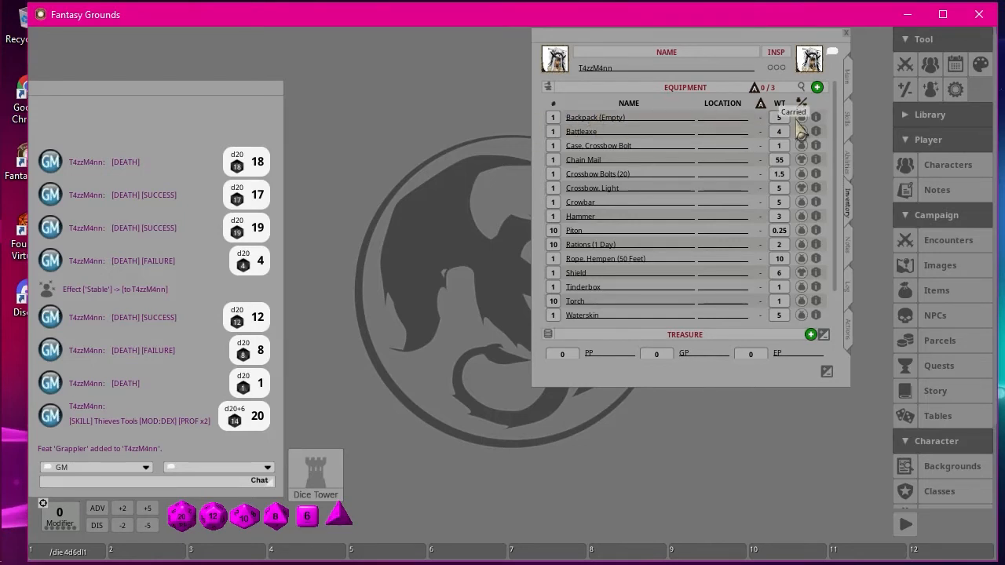
{"action": "type", "text": "Backpack"}
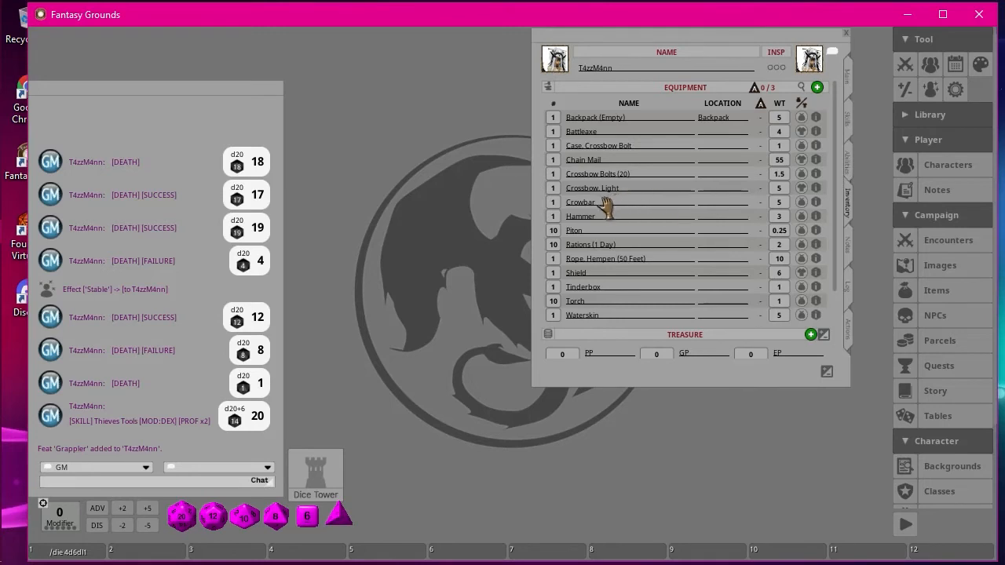
{"action": "left_click", "coordinate": [721, 204]}
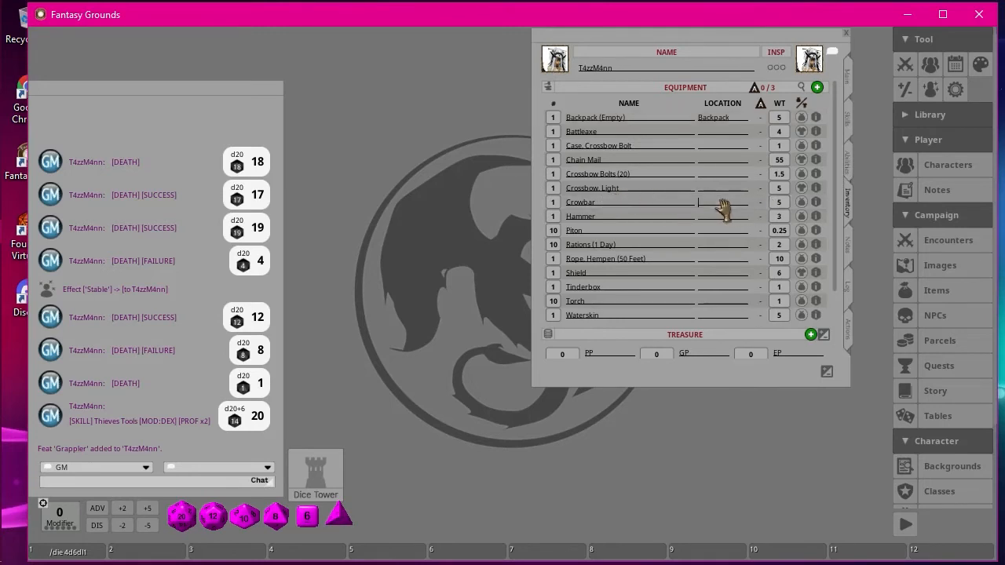
{"action": "type", "text": "Backpack"}
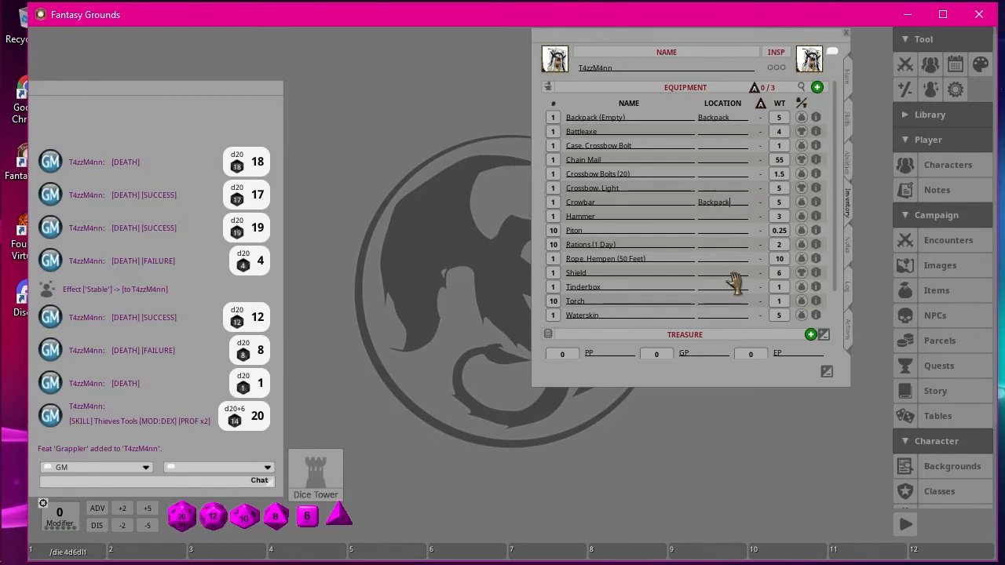
{"action": "left_click", "coordinate": [640, 217]}
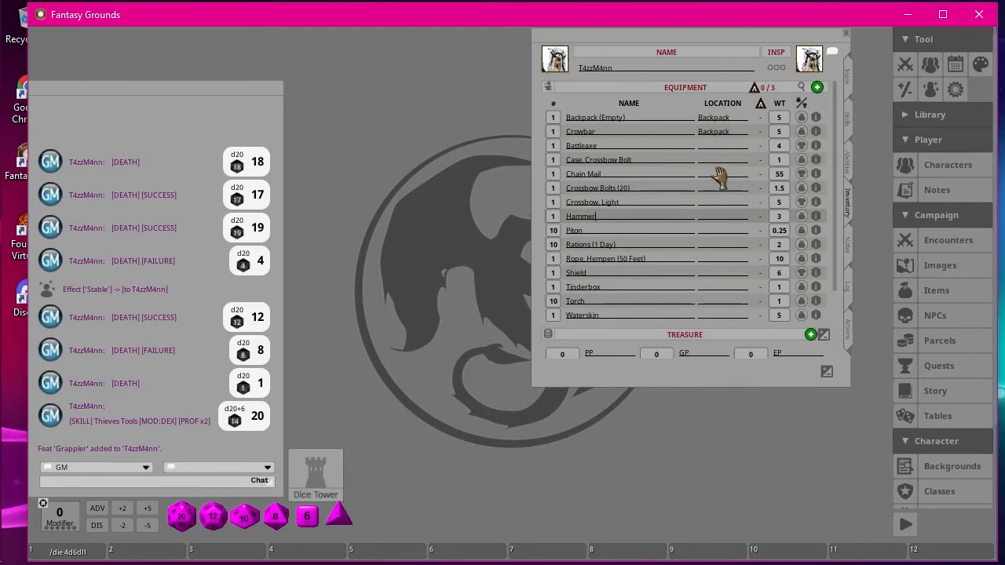
Rename the "Backpack (Empty)" item as "Backpack" in the equipment list.
{"action": "left_click", "coordinate": [634, 120]}
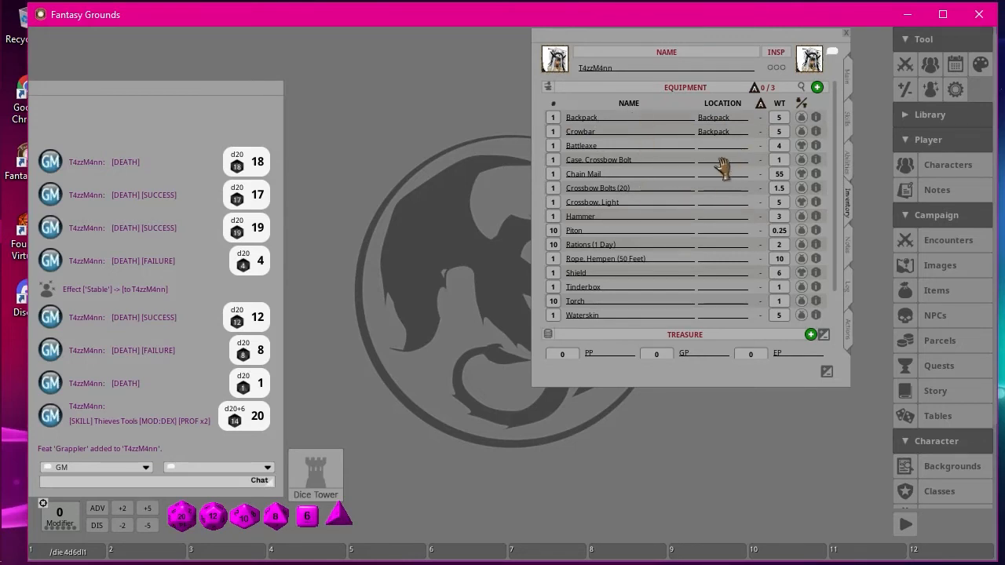
{"action": "left_click", "coordinate": [641, 132]}
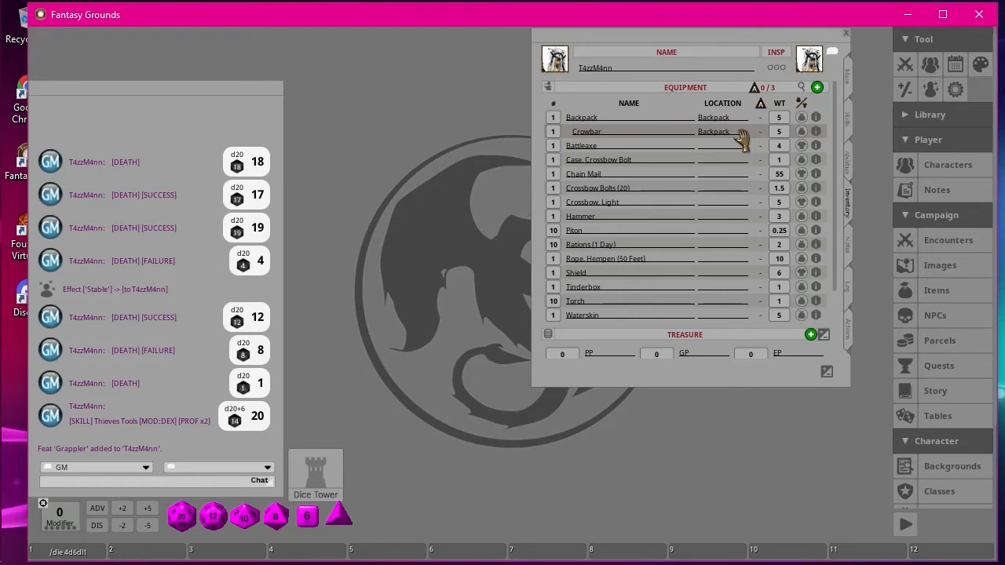
Copy the Crowbar's "Backpack" location to the Hammer, Piton, Rations (1 Day) and Rope, Hempen (50 Feet).
{"action": "key", "text": "shift"}
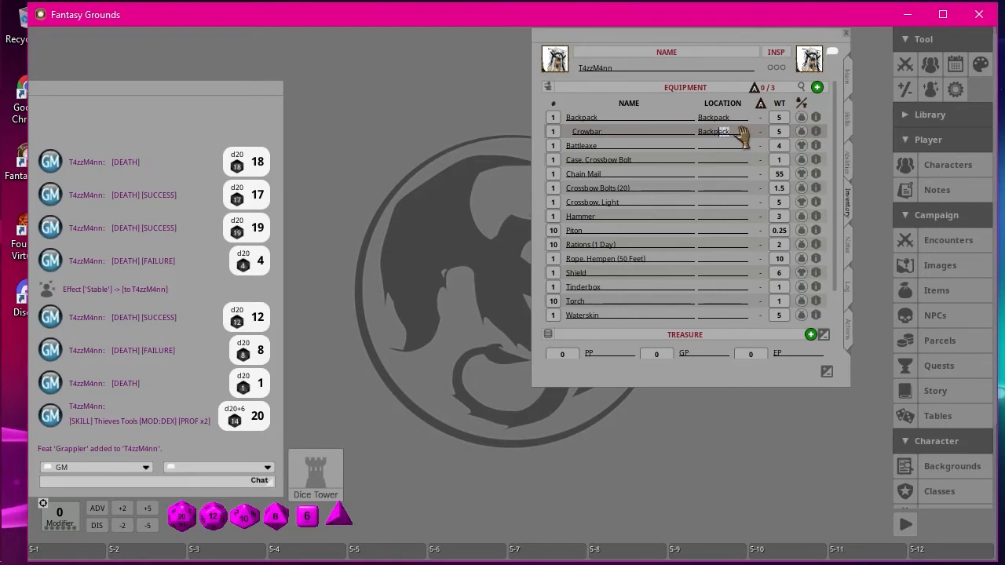
{"action": "key", "text": "ctrl"}
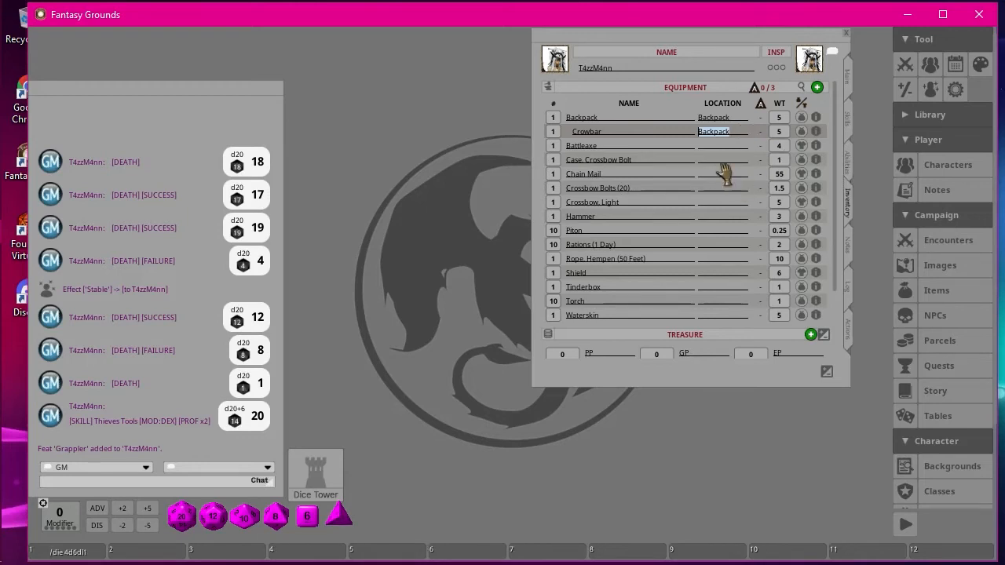
{"action": "left_click", "coordinate": [715, 217]}
{"action": "type", "text": "Backpack"}
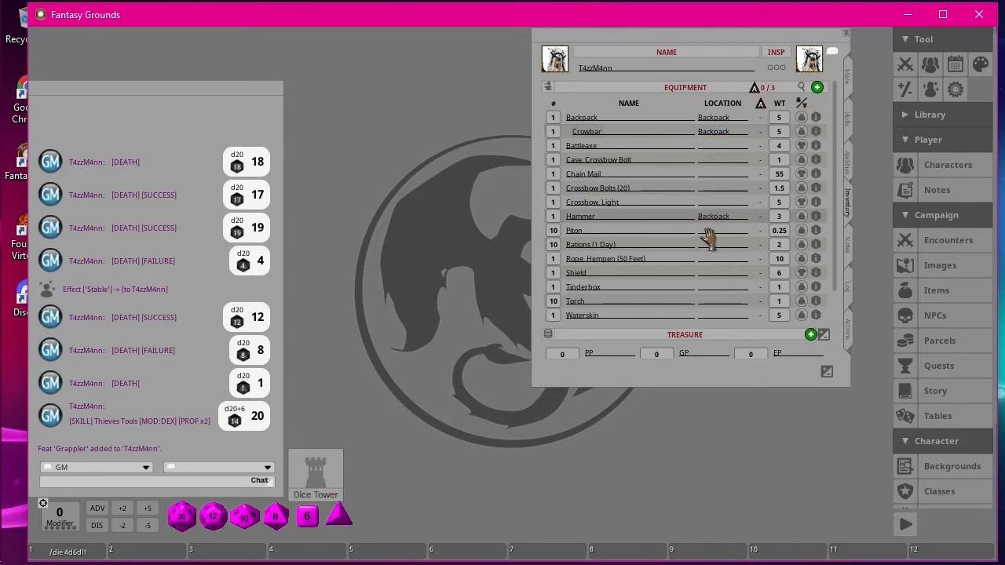
{"action": "left_click", "coordinate": [711, 230]}
{"action": "type", "text": "Backpack"}
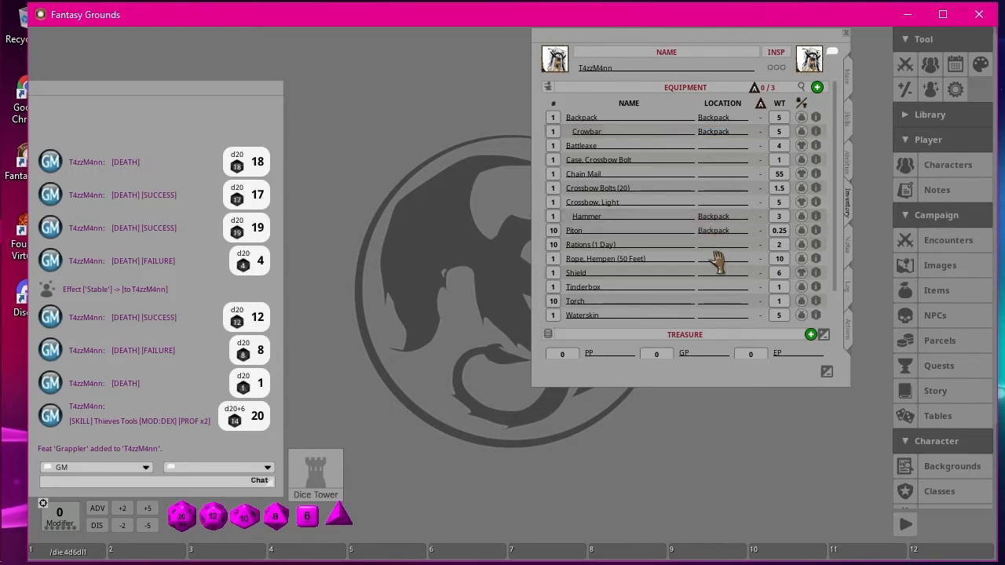
{"action": "left_click", "coordinate": [713, 245]}
{"action": "type", "text": "Backpack"}
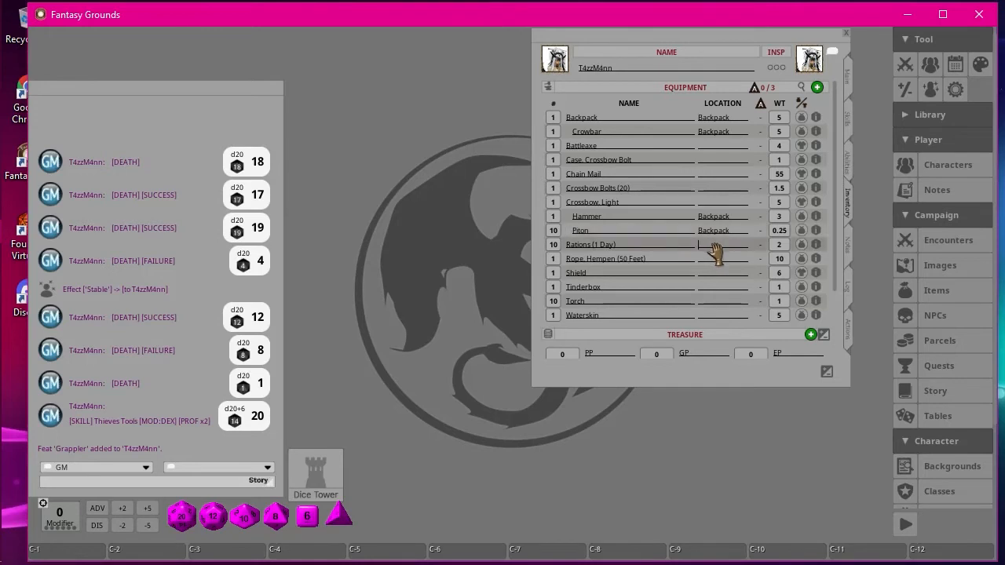
{"action": "left_click", "coordinate": [715, 259]}
{"action": "type", "text": "Backpack"}
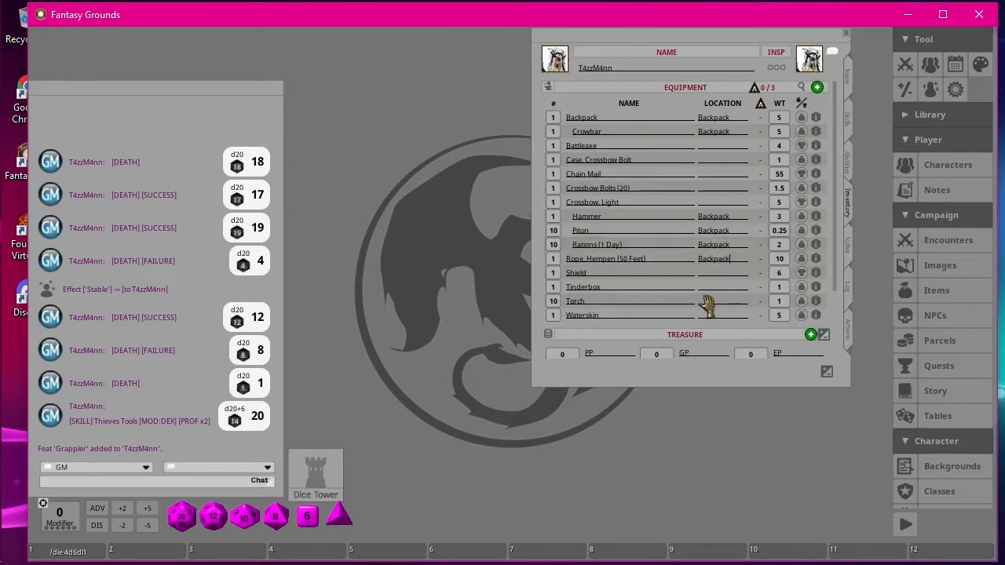
Set the location of the Tinderbox and the Waterskin to "Backpack" and have the equipment list regroup.
{"action": "scroll", "coordinate": [712, 295], "scroll_direction": "down", "scroll_amount": 1}
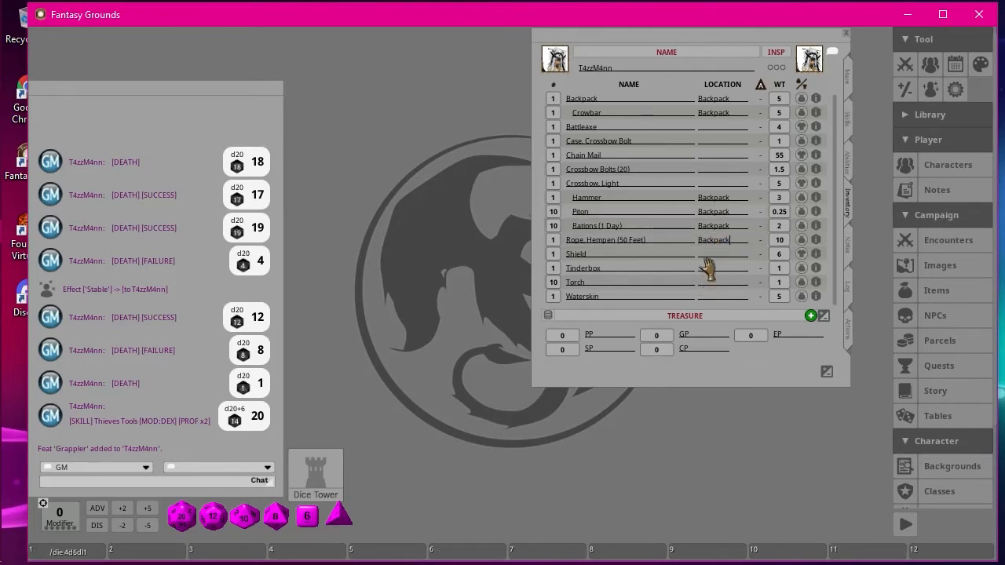
{"action": "left_click", "coordinate": [708, 268]}
{"action": "type", "text": "Backpack"}
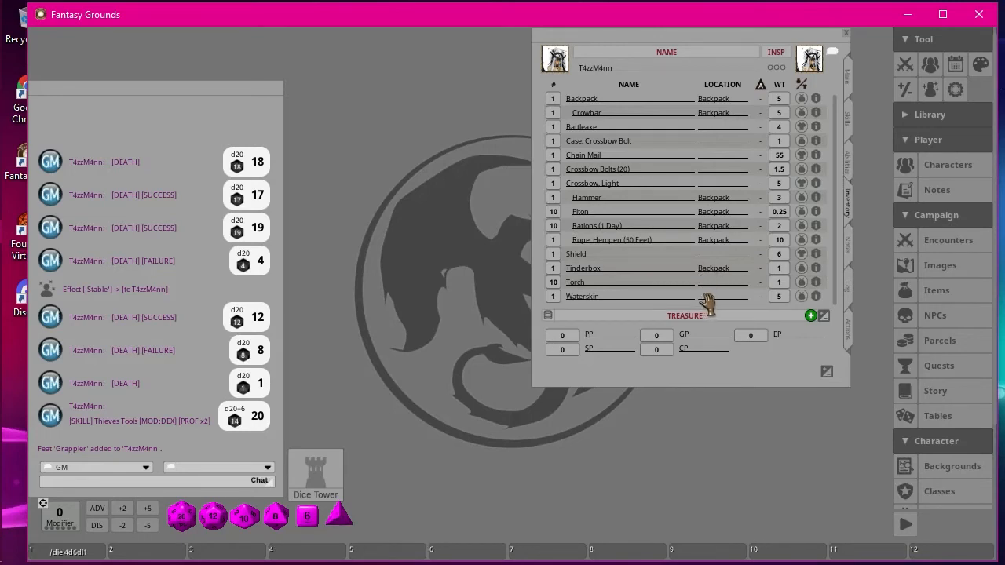
{"action": "left_click", "coordinate": [708, 297]}
{"action": "type", "text": "Backpack"}
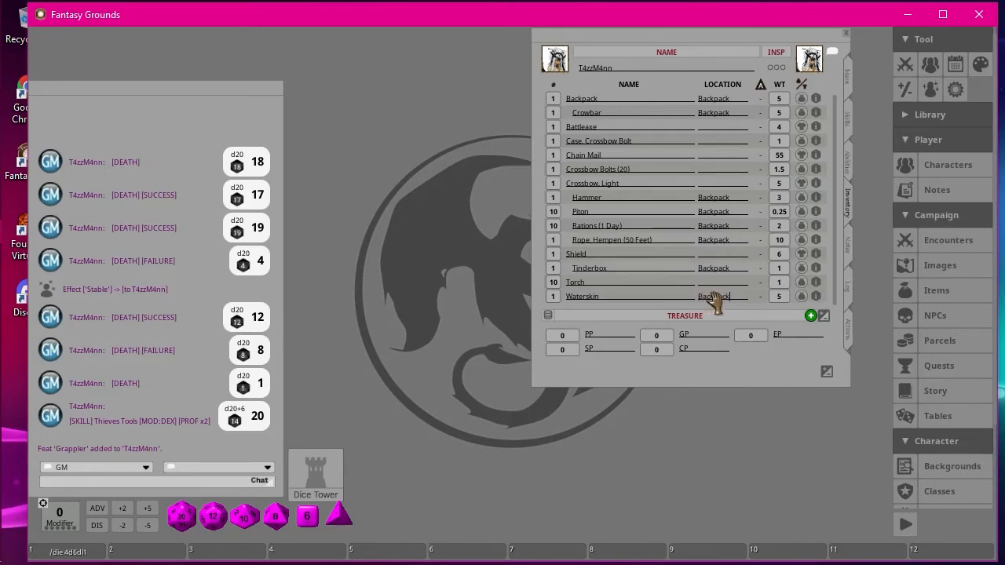
{"action": "left_click", "coordinate": [640, 253]}
{"action": "scroll", "coordinate": [695, 271], "scroll_direction": "up", "scroll_amount": 1}
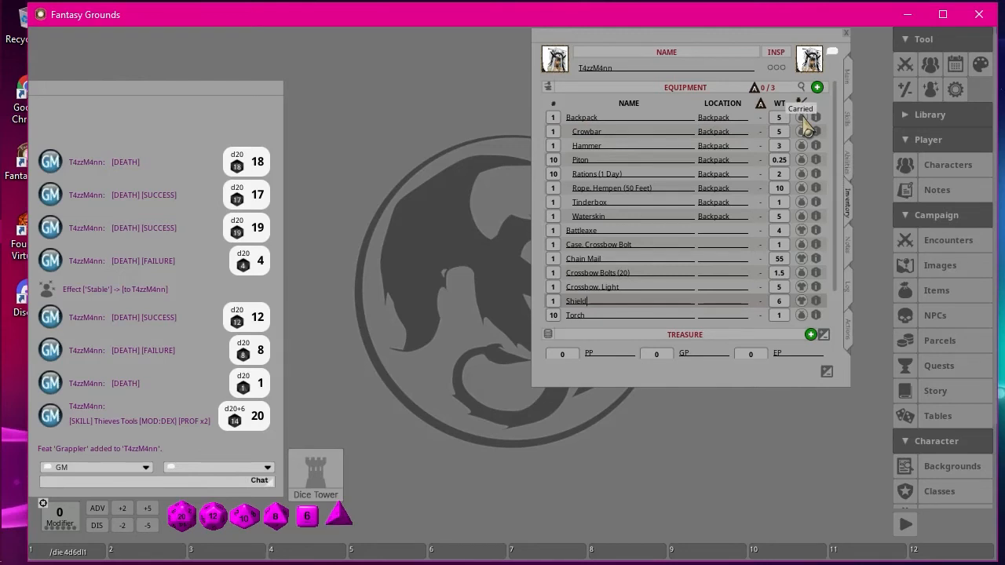
Switch the Backpack with its contents to not carried and back to carried, checking the current encumbrance each time.
{"action": "scroll", "coordinate": [722, 278], "scroll_direction": "down", "scroll_amount": 4}
{"action": "scroll", "coordinate": [766, 259], "scroll_direction": "up", "scroll_amount": 4}
{"action": "left_click", "coordinate": [802, 118]}
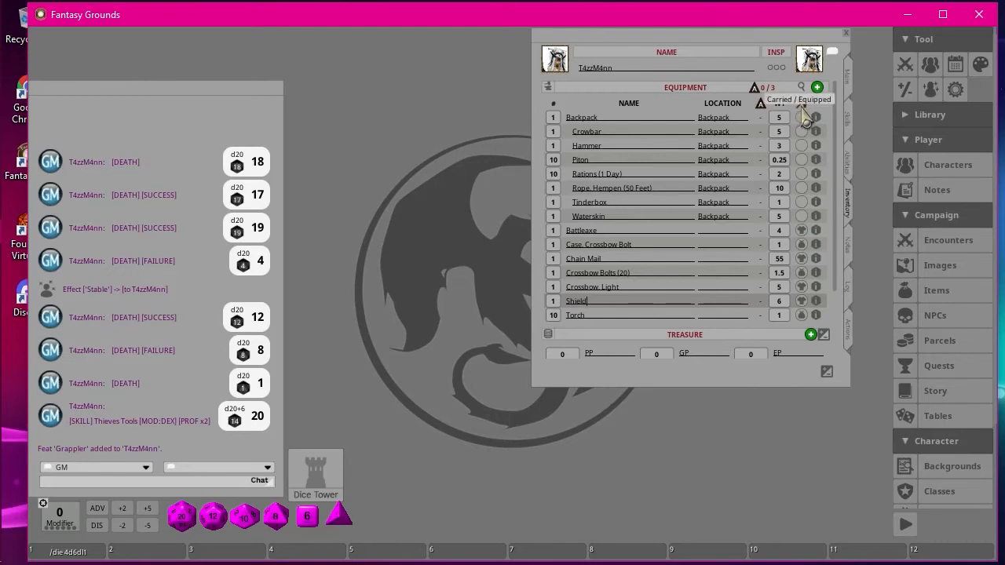
{"action": "scroll", "coordinate": [724, 240], "scroll_direction": "down", "scroll_amount": 3}
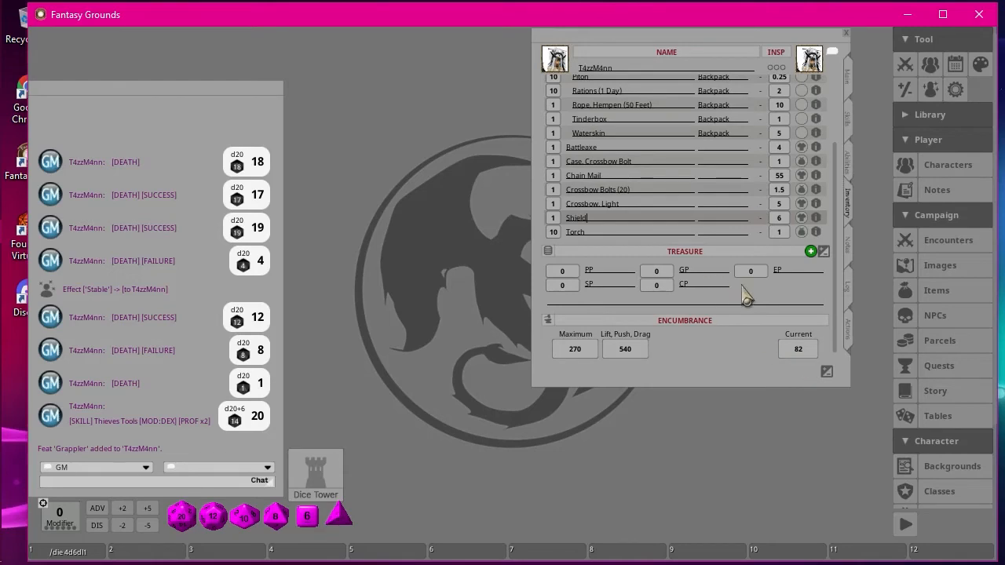
{"action": "scroll", "coordinate": [746, 292], "scroll_direction": "up", "scroll_amount": 3}
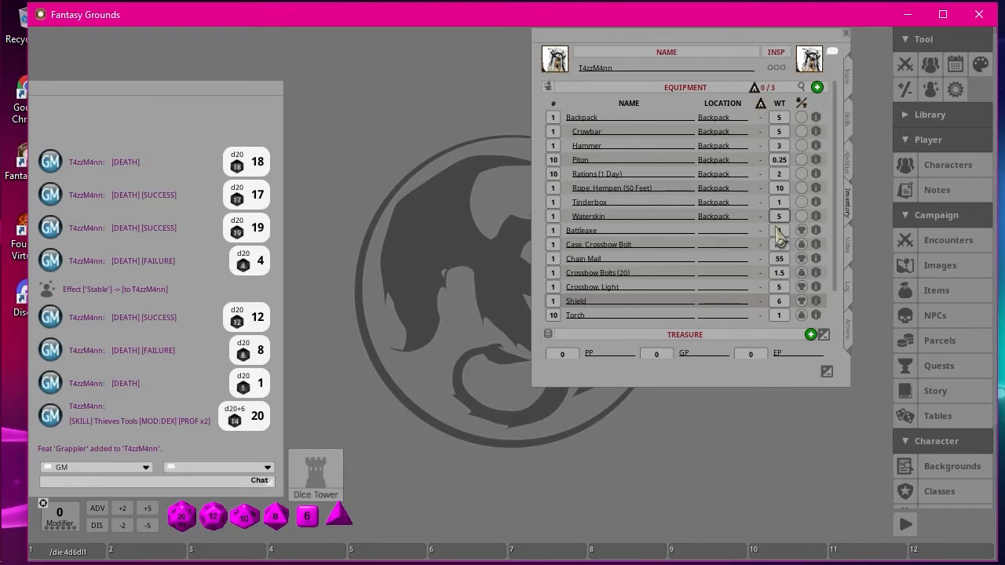
{"action": "left_click", "coordinate": [801, 117]}
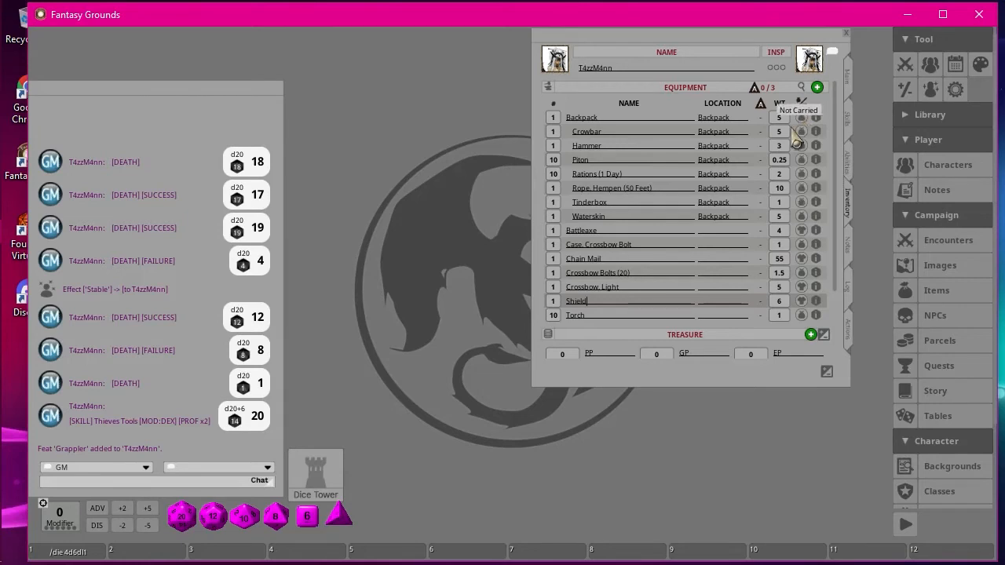
{"action": "scroll", "coordinate": [777, 247], "scroll_direction": "down", "scroll_amount": 2}
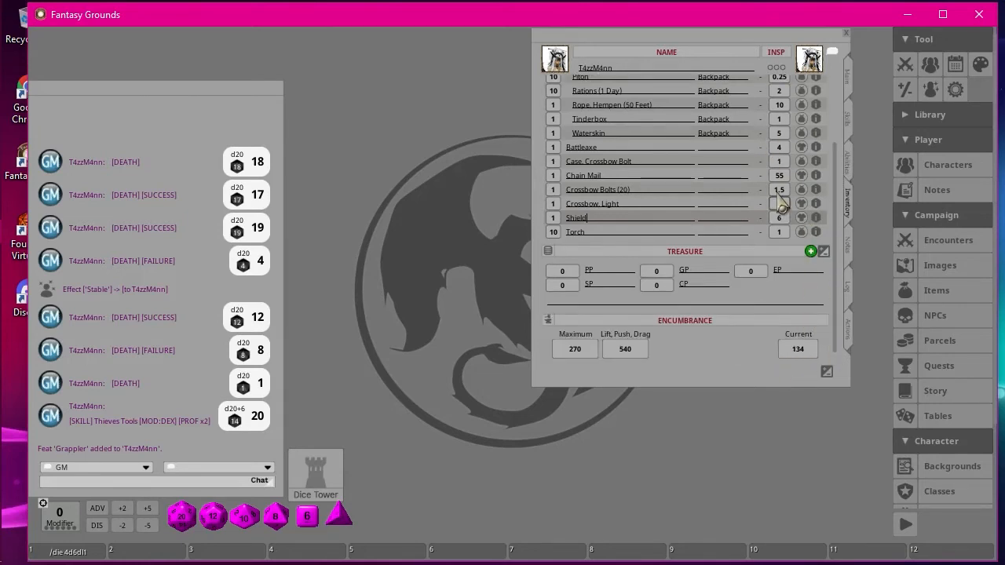
{"action": "scroll", "coordinate": [779, 206], "scroll_direction": "up", "scroll_amount": 2}
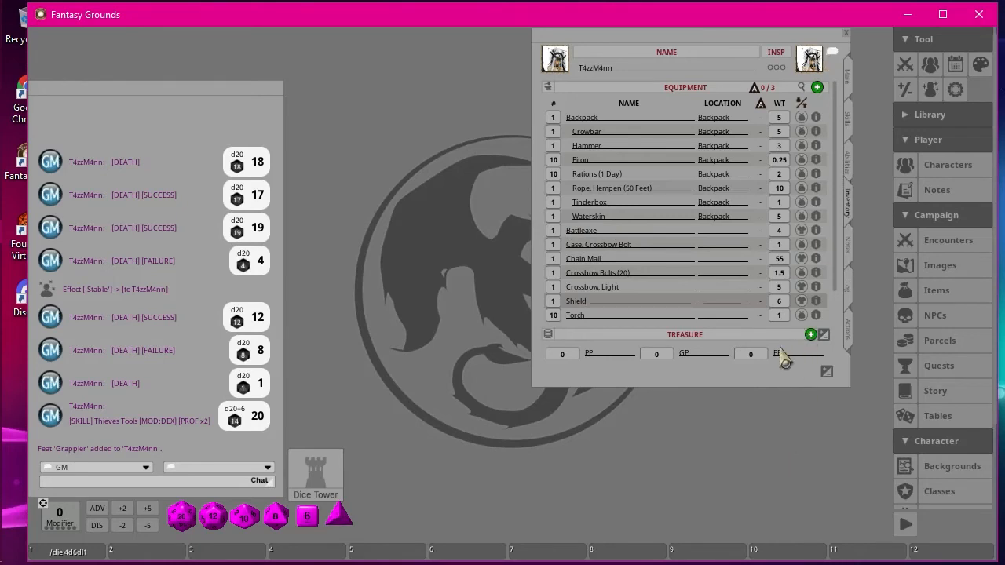
Go through the character's notes page, from gender, age, height, weight and size to alignment, deity, ideals and bonds.
{"action": "left_click", "coordinate": [848, 245]}
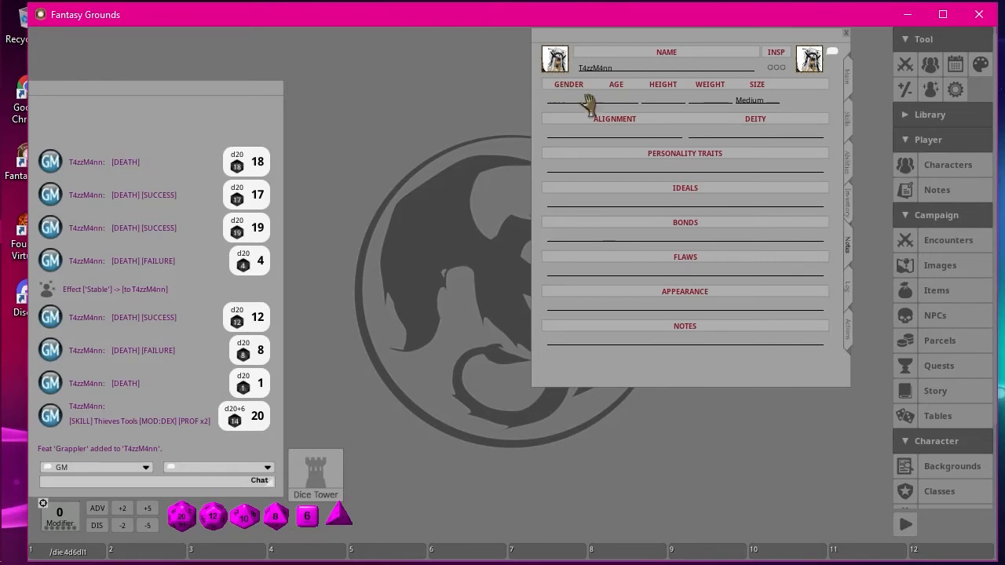
{"action": "left_click", "coordinate": [666, 101]}
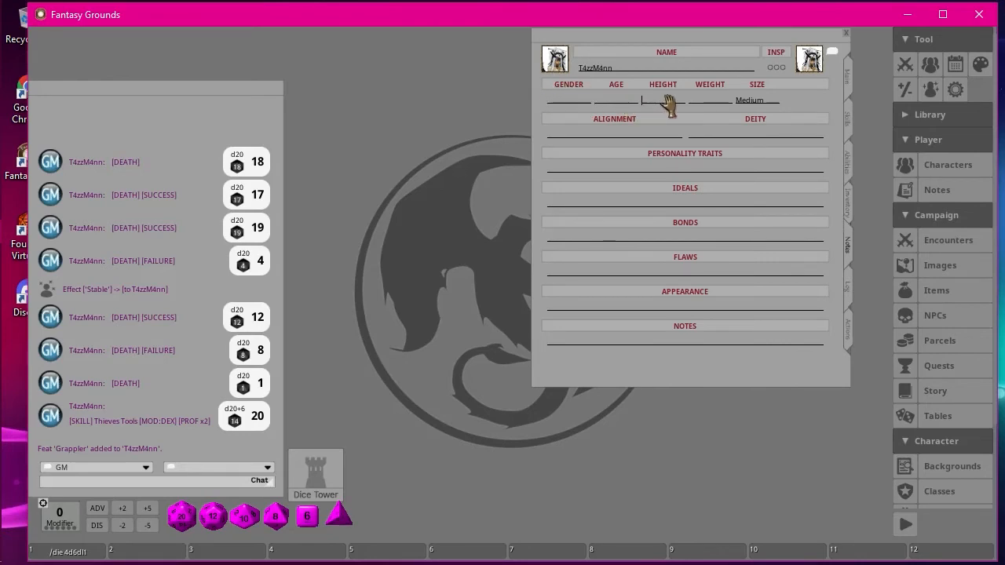
{"action": "left_click", "coordinate": [706, 101]}
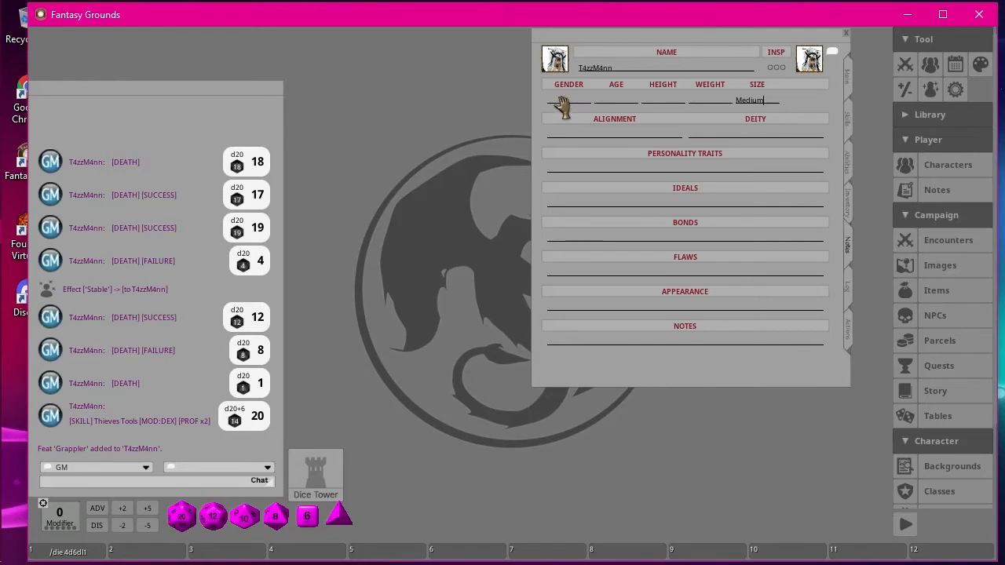
{"action": "left_click", "coordinate": [617, 101]}
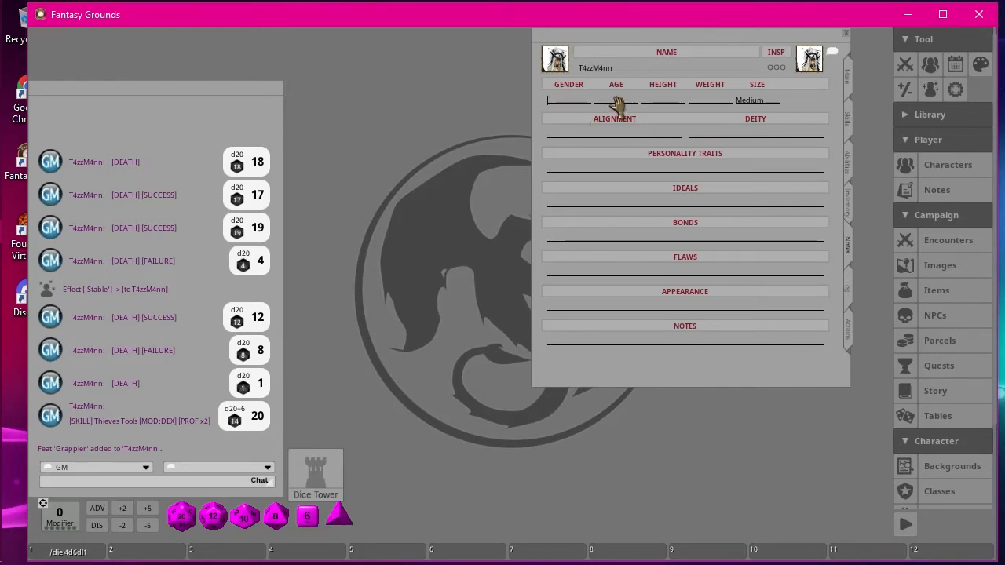
{"action": "left_click", "coordinate": [588, 135]}
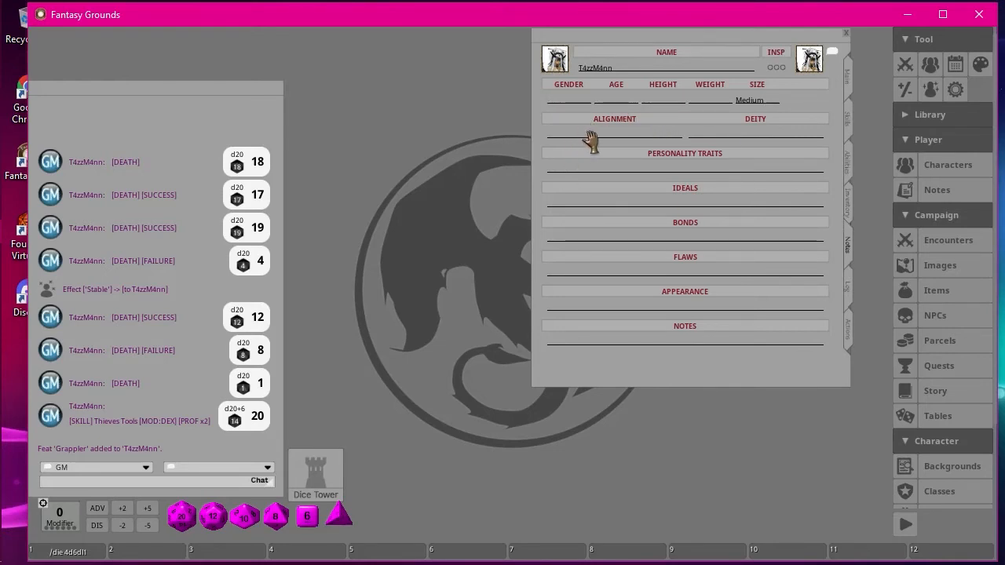
{"action": "left_click", "coordinate": [736, 137]}
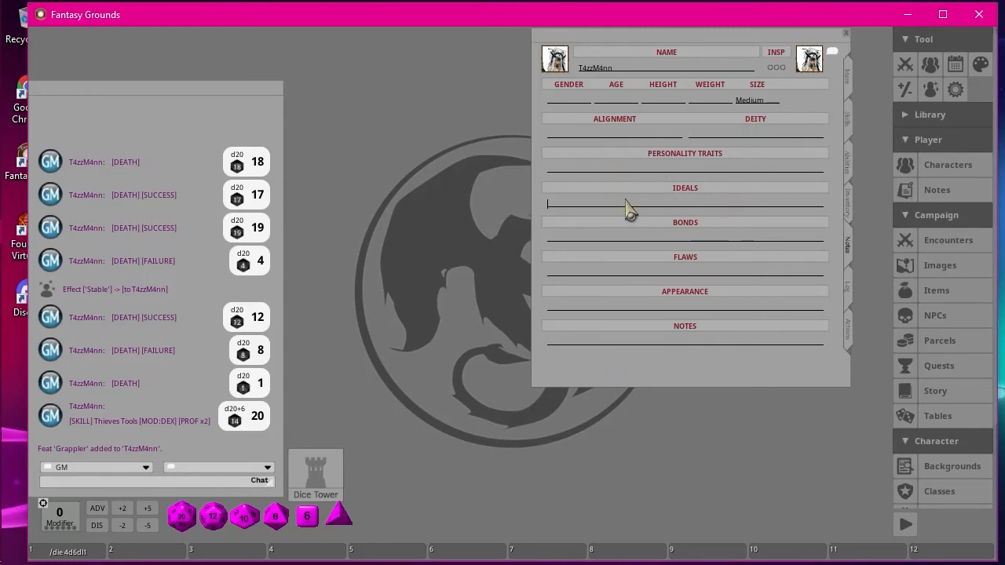
{"action": "left_click", "coordinate": [634, 239]}
Open the Acolyte background beside the character sheet and find its suggested characteristics tables.
{"action": "left_click", "coordinate": [954, 471]}
{"action": "left_click_drag", "start_coordinate": [714, 61], "coordinate": [179, 45]}
{"action": "left_click", "coordinate": [91, 92]}
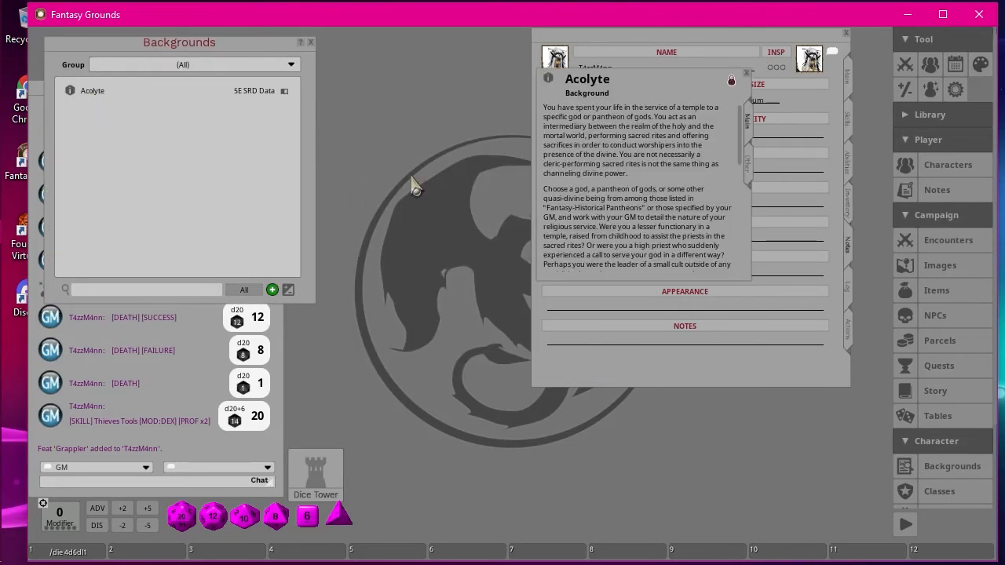
{"action": "left_click_drag", "start_coordinate": [658, 82], "coordinate": [196, 81]}
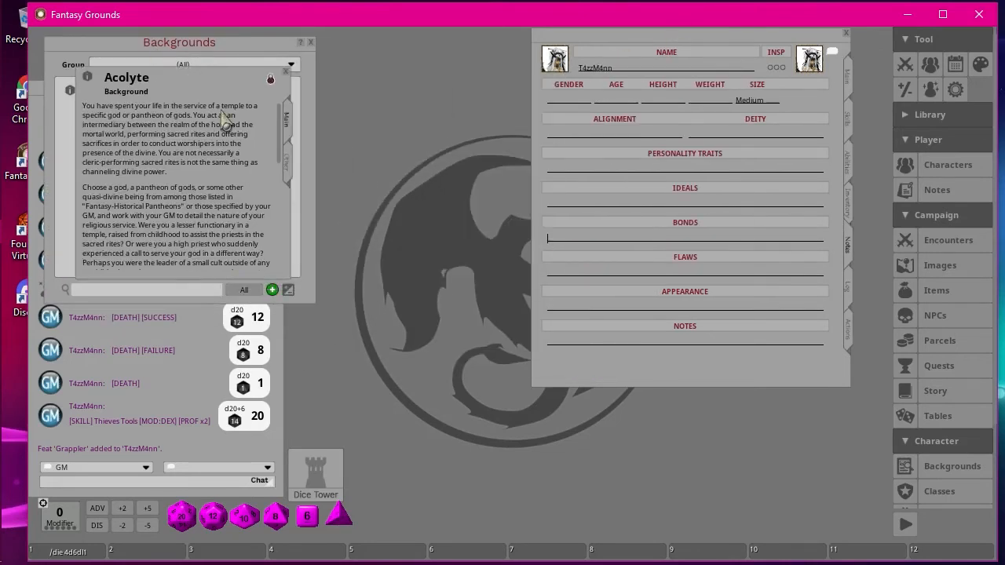
{"action": "scroll", "coordinate": [222, 168], "scroll_direction": "down", "scroll_amount": 10}
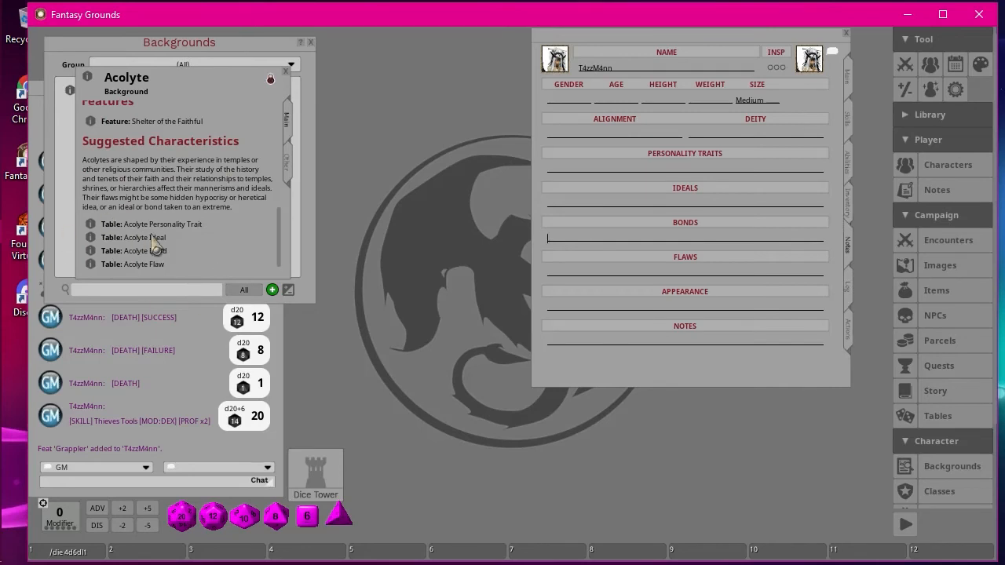
Roll on the Acolyte Personality Trait table, copy the rolled text from chat into Personality Traits, and close the table.
{"action": "left_click", "coordinate": [92, 228]}
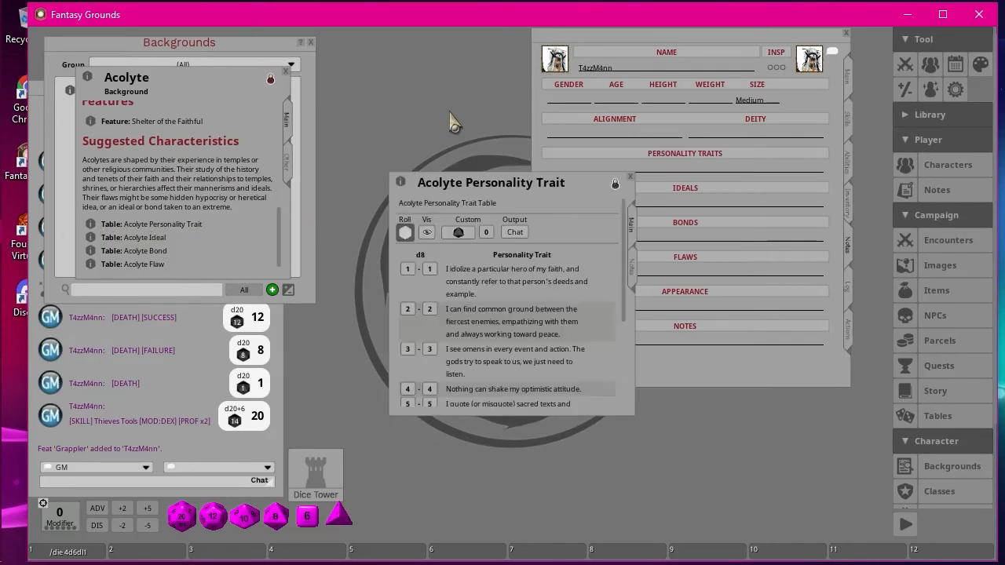
{"action": "left_click_drag", "start_coordinate": [512, 194], "coordinate": [369, 82]}
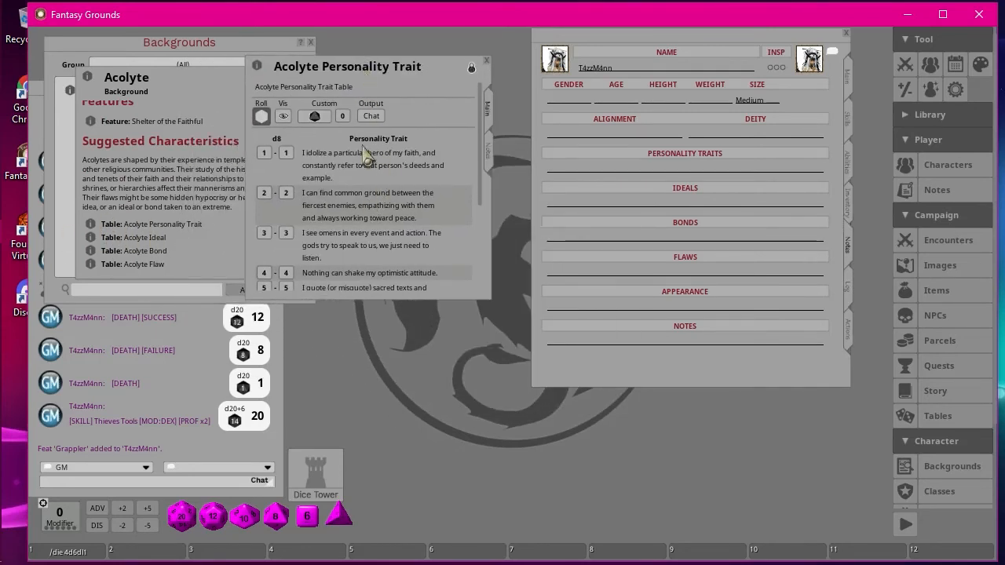
{"action": "left_click", "coordinate": [261, 116]}
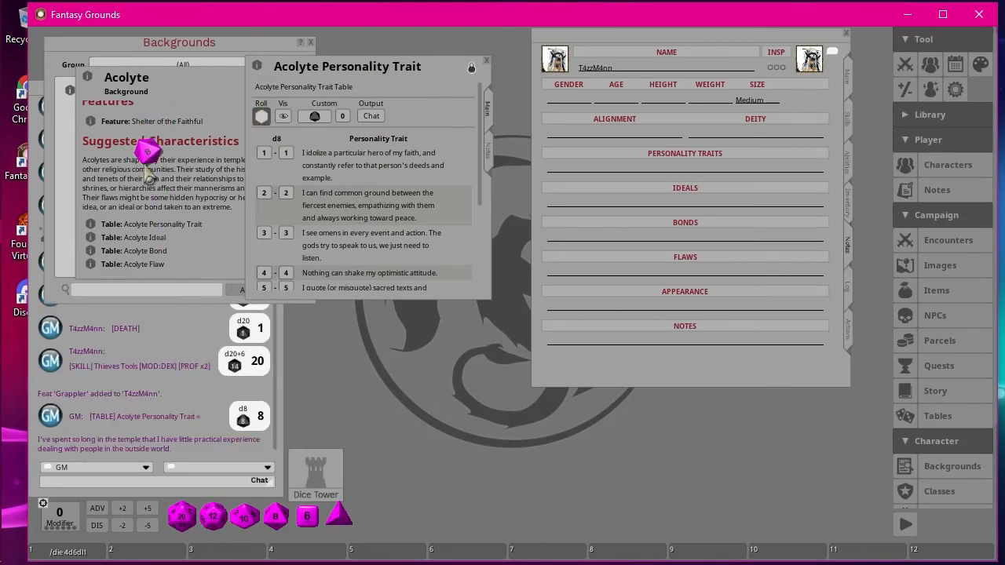
{"action": "left_click_drag", "start_coordinate": [177, 450], "coordinate": [148, 453]}
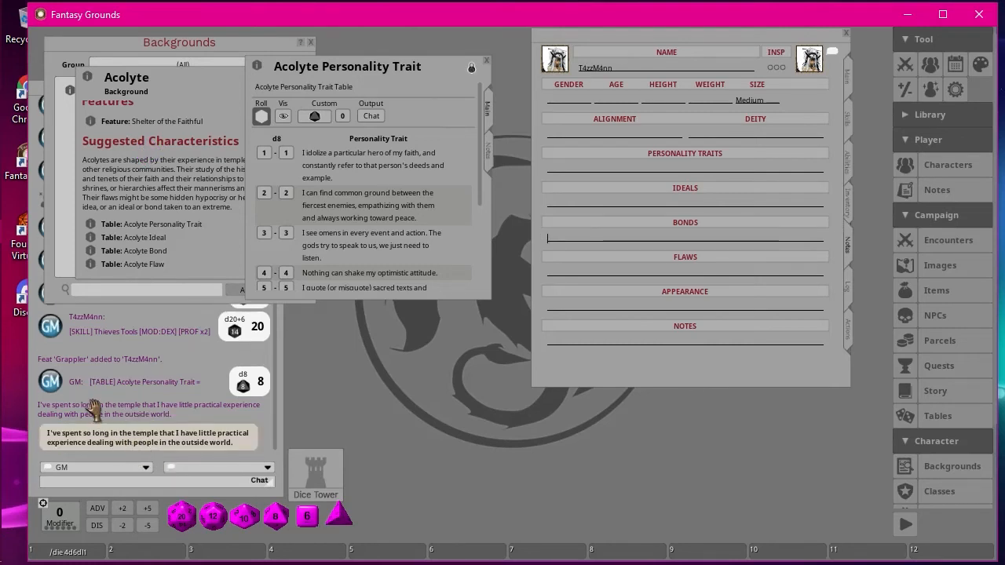
{"action": "left_click_drag", "start_coordinate": [94, 412], "coordinate": [702, 177]}
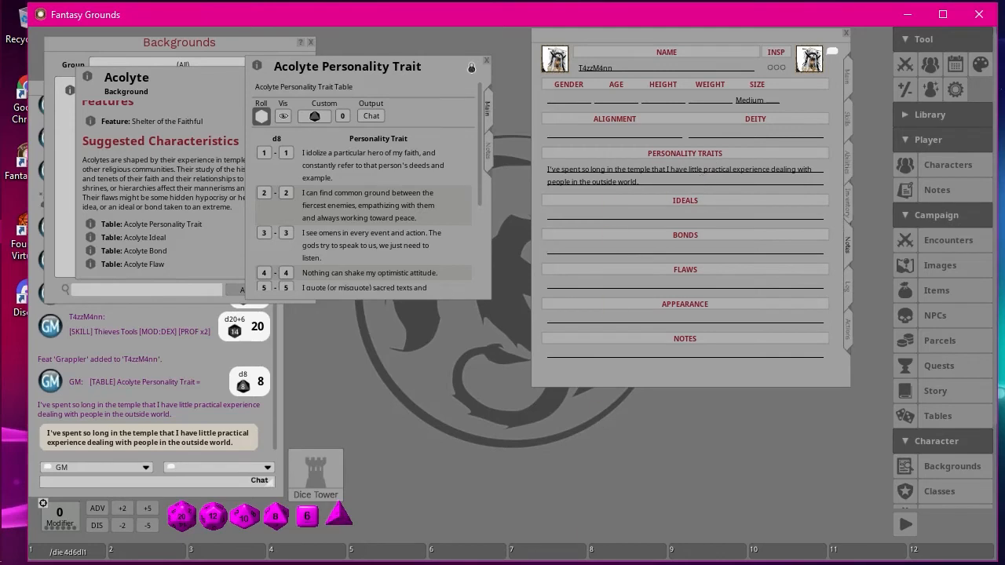
{"action": "left_click", "coordinate": [486, 61]}
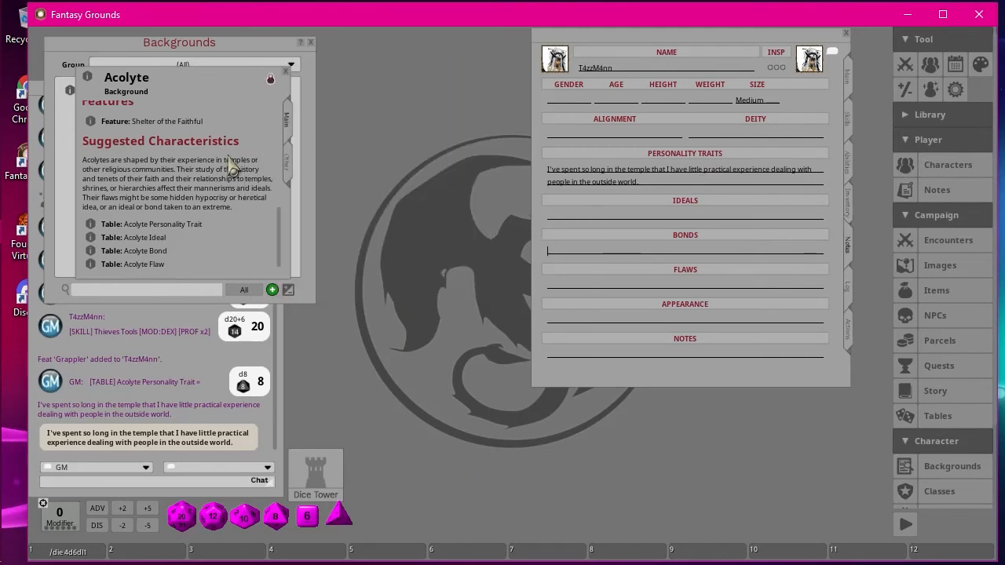
Roll on the Acolyte Ideal table, close it, and copy the rolled text from chat into Ideals.
{"action": "left_click", "coordinate": [91, 239]}
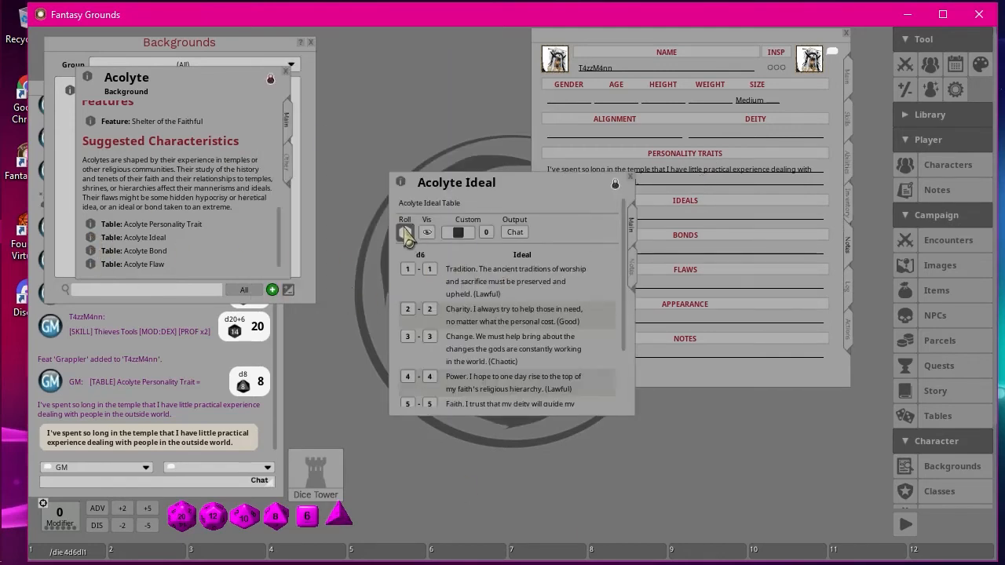
{"action": "left_click", "coordinate": [404, 233]}
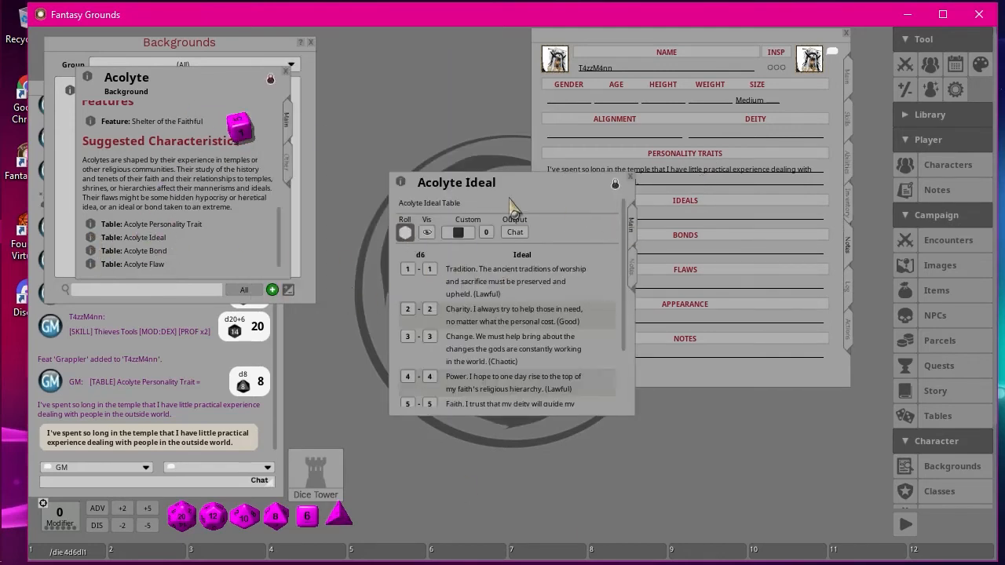
{"action": "left_click", "coordinate": [631, 178]}
{"action": "left_click_drag", "start_coordinate": [67, 444], "coordinate": [698, 221]}
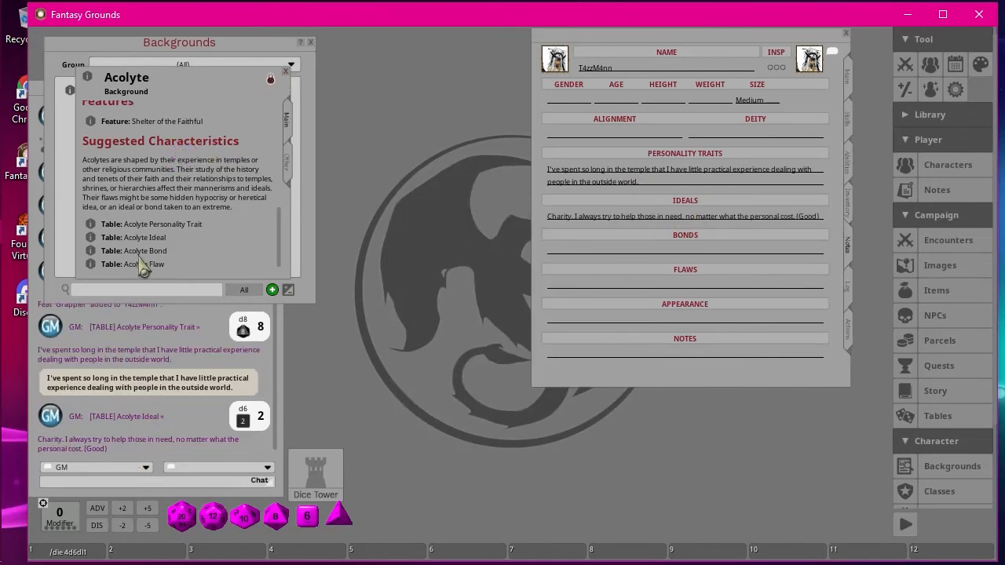
Roll on the Acolyte Bond table, close it, and copy the rolled text from chat into Bonds.
{"action": "left_click", "coordinate": [91, 251]}
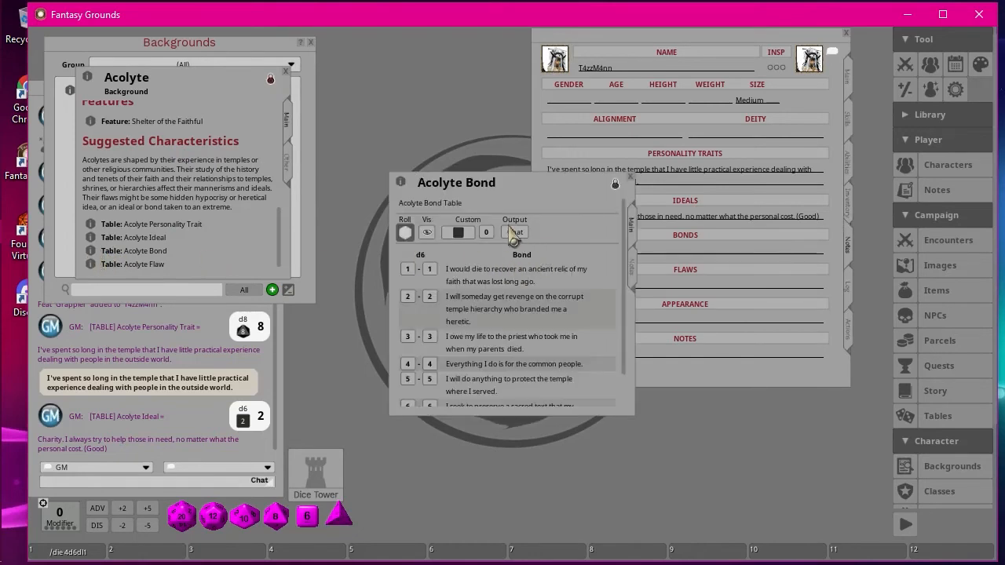
{"action": "left_click", "coordinate": [405, 234]}
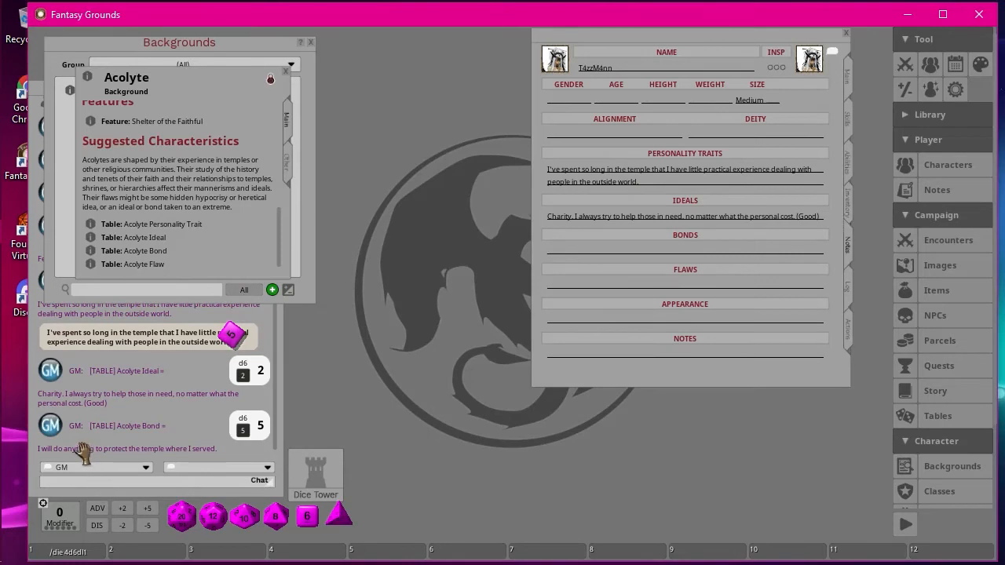
{"action": "left_click_drag", "start_coordinate": [85, 449], "coordinate": [674, 253]}
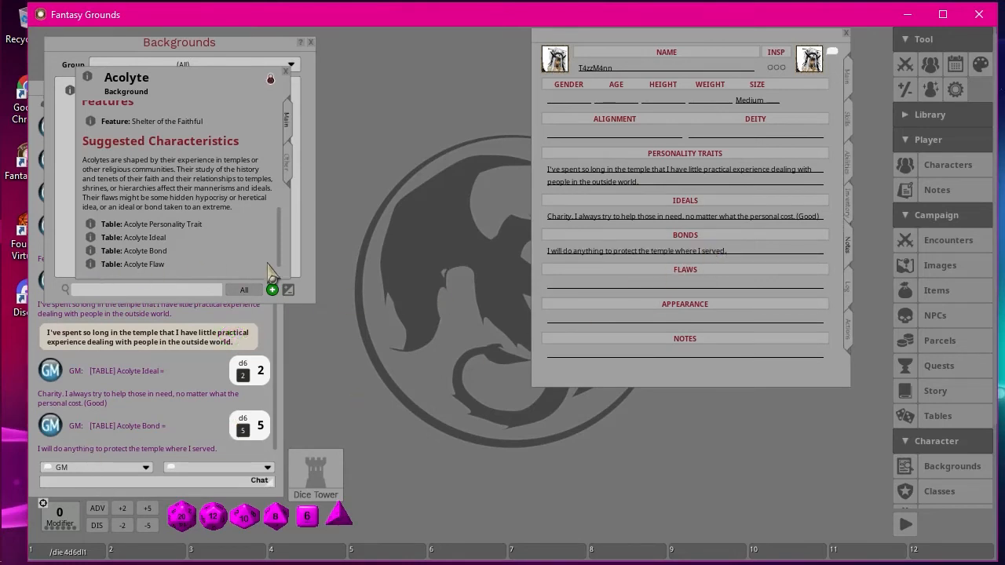
Roll on the Acolyte Flaw table, copy the rolled text from chat into Flaws, and close the table and background windows.
{"action": "left_click", "coordinate": [90, 265]}
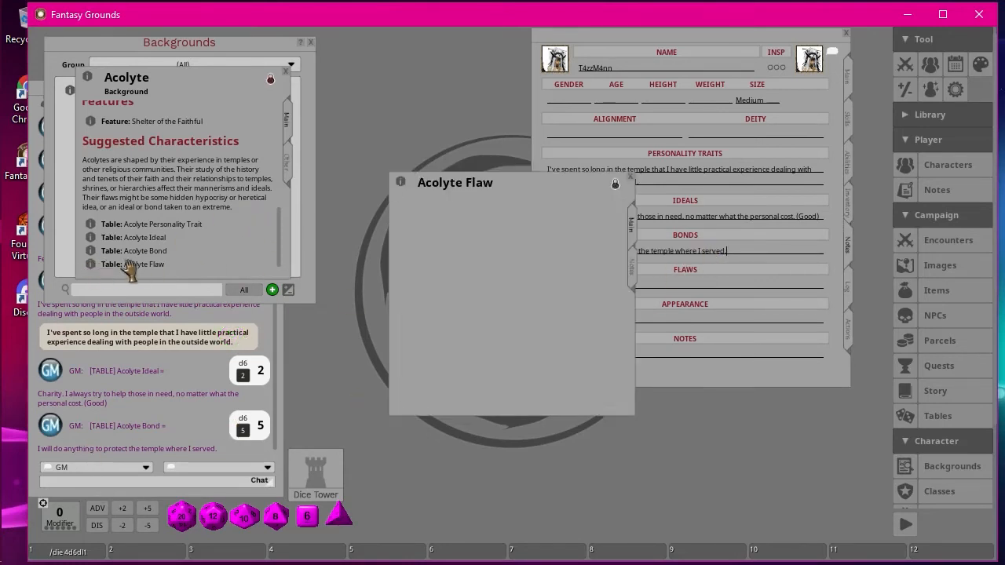
{"action": "left_click_drag", "start_coordinate": [565, 189], "coordinate": [456, 134]}
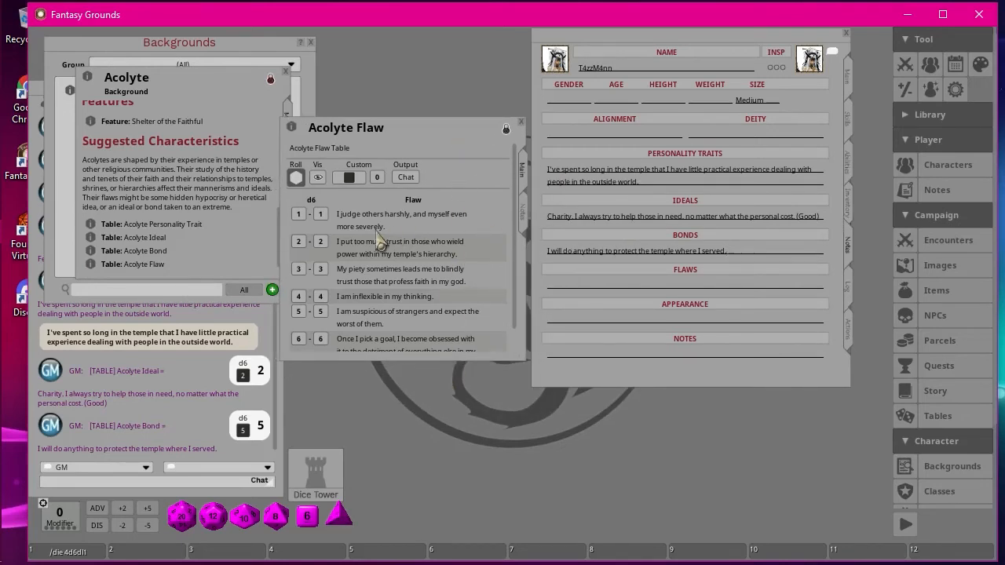
{"action": "left_click", "coordinate": [296, 177]}
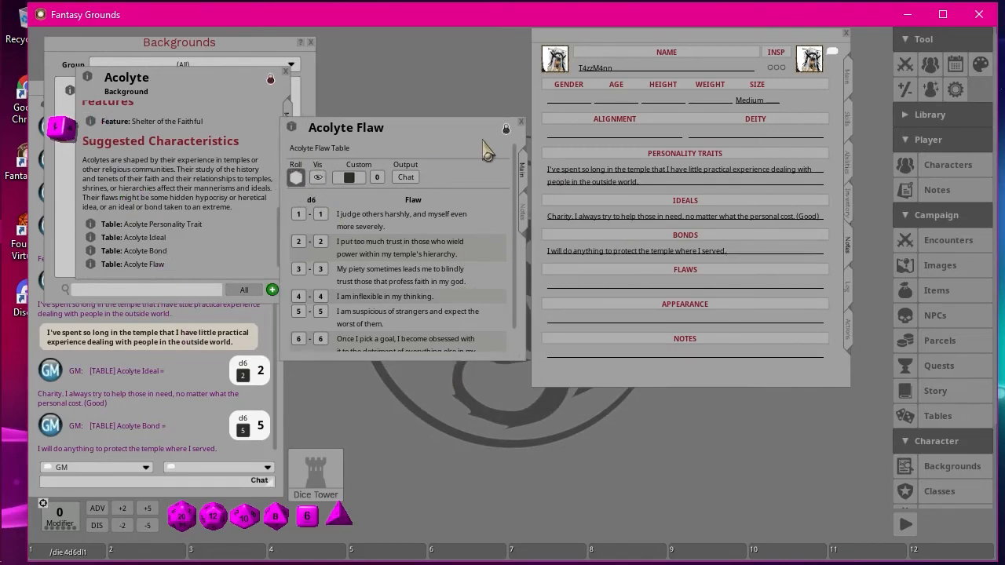
{"action": "left_click", "coordinate": [521, 123]}
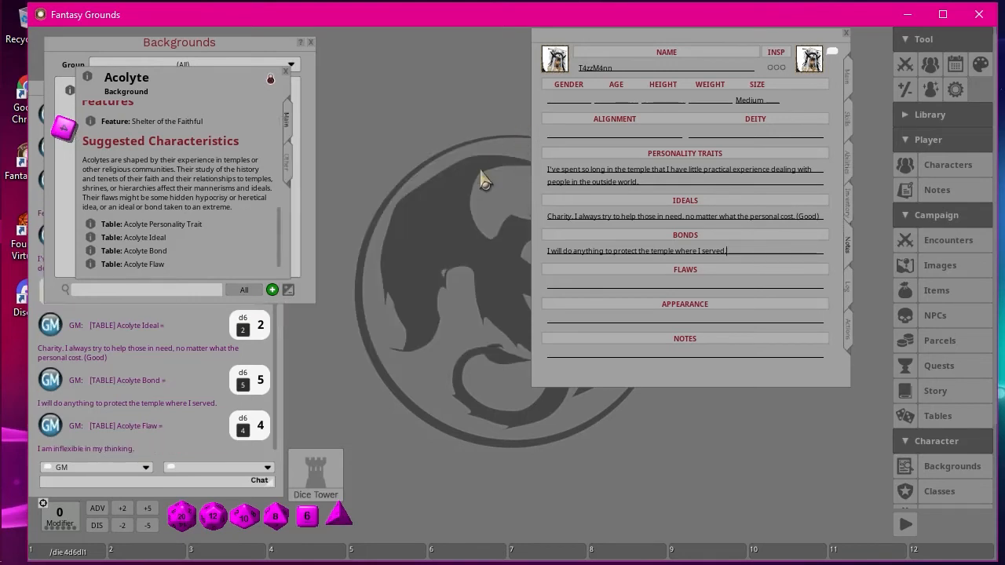
{"action": "left_click_drag", "start_coordinate": [79, 449], "coordinate": [692, 288]}
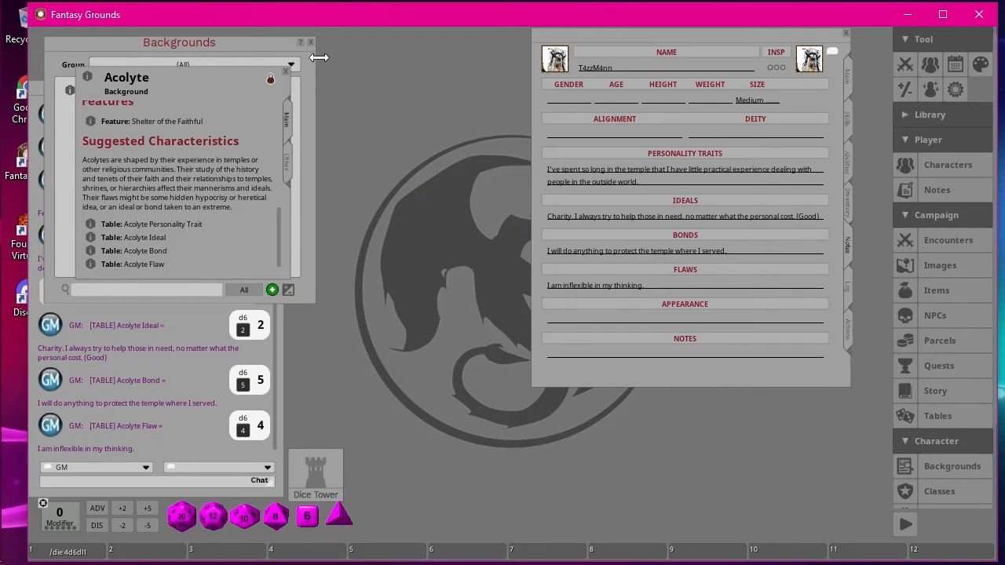
{"action": "left_click", "coordinate": [285, 71]}
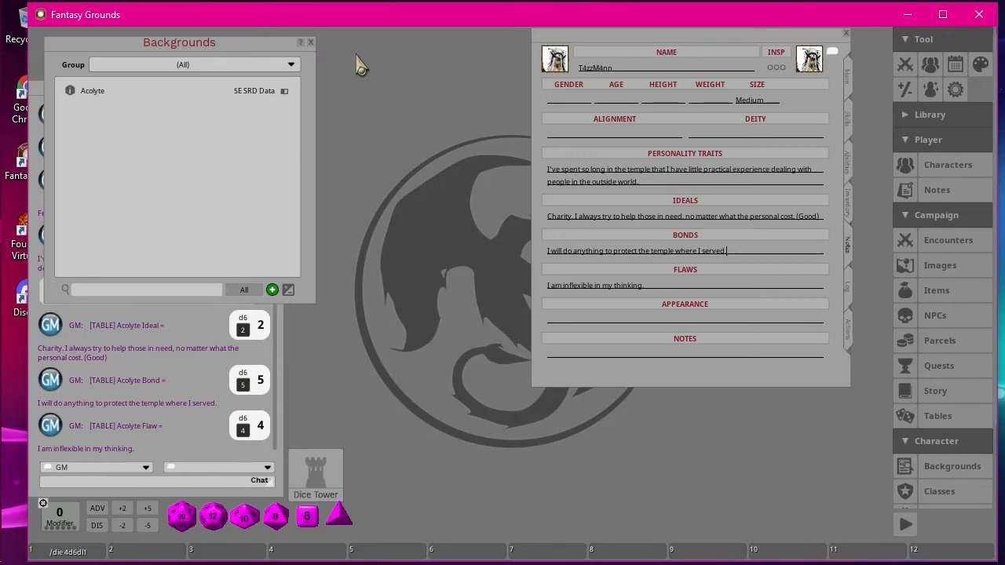
{"action": "left_click", "coordinate": [311, 44]}
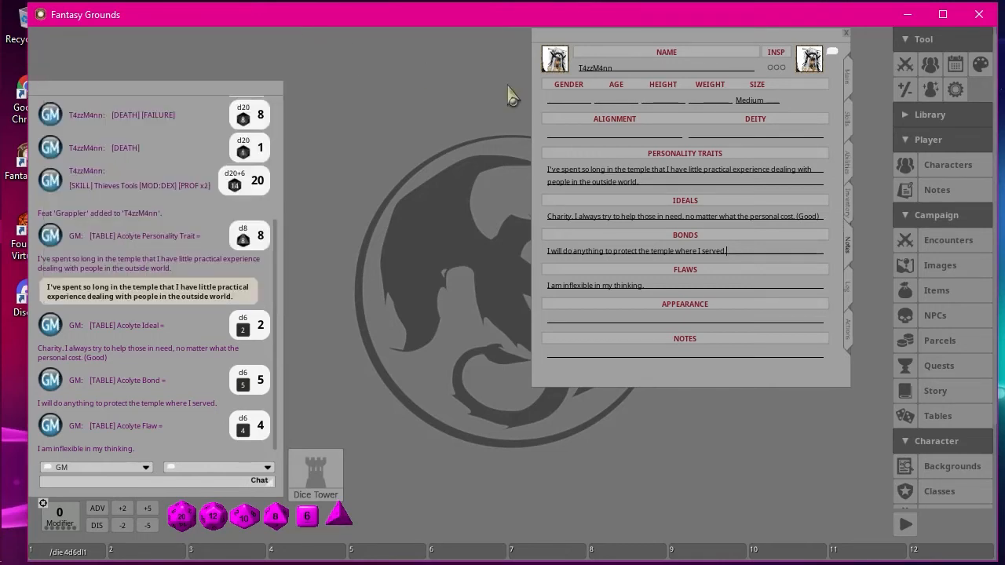
Look at the character's adventure log, and roll Light Crossbow attacks, once with ammo available and once with all 20 marked used.
{"action": "left_click", "coordinate": [848, 290]}
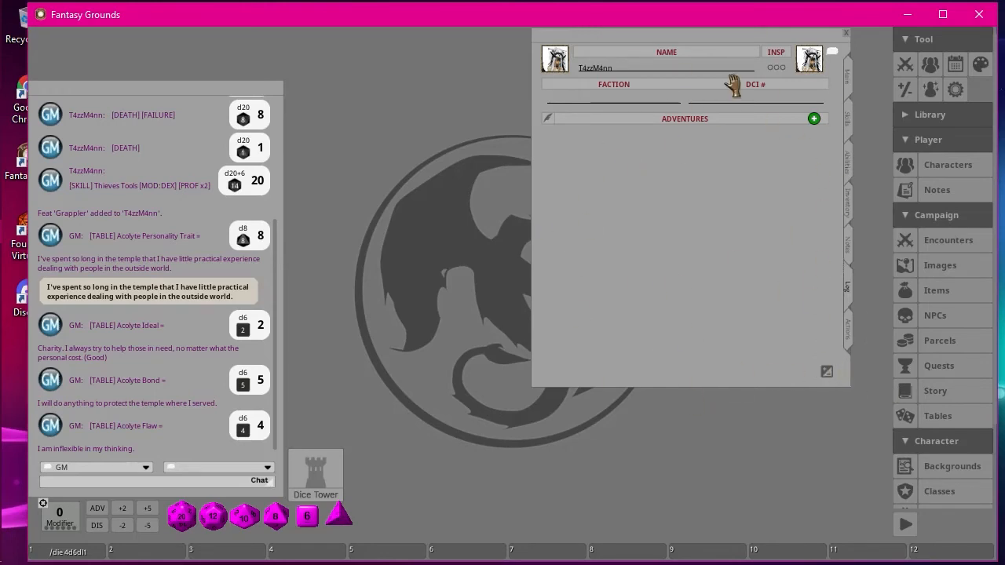
{"action": "left_click", "coordinate": [848, 330]}
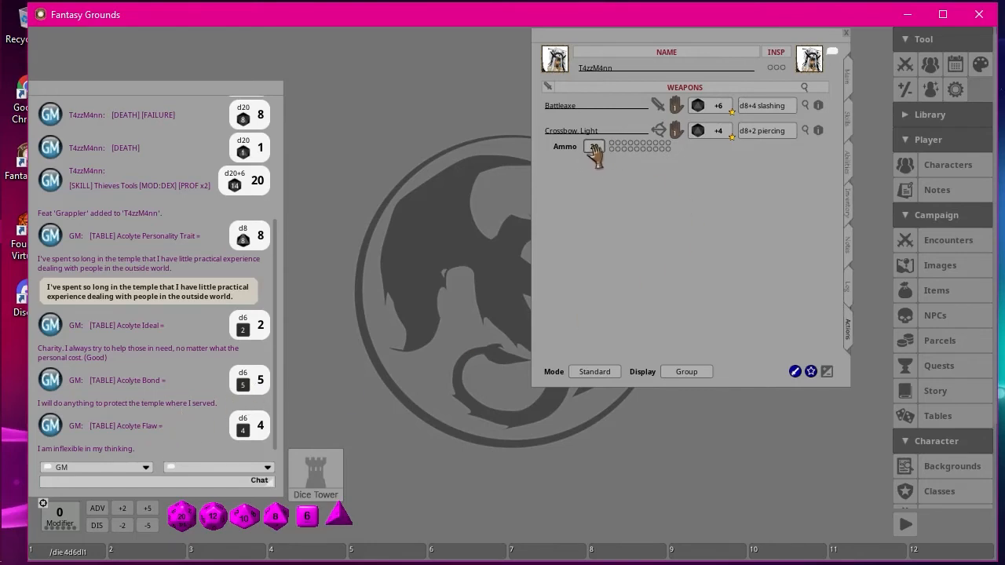
{"action": "double_click", "coordinate": [699, 133]}
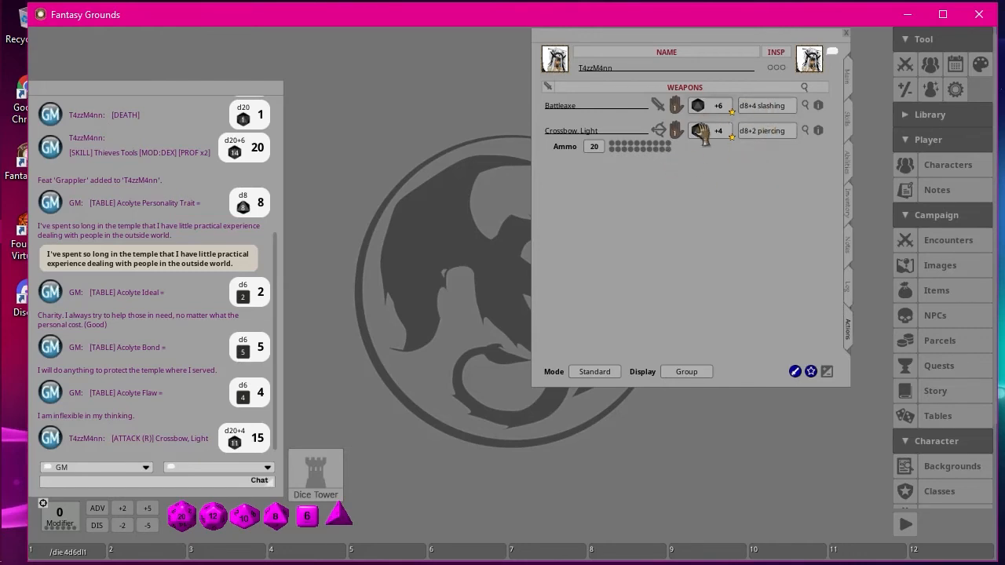
{"action": "left_click_drag", "start_coordinate": [697, 131], "coordinate": [140, 351]}
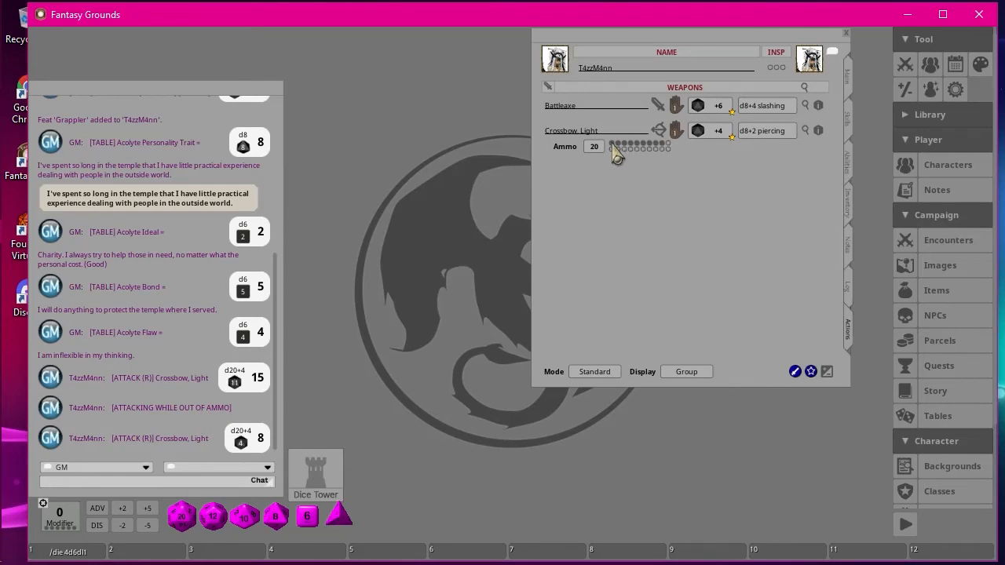
Clear the used ammo marks on the Light Crossbow.
{"action": "right_click", "coordinate": [616, 155]}
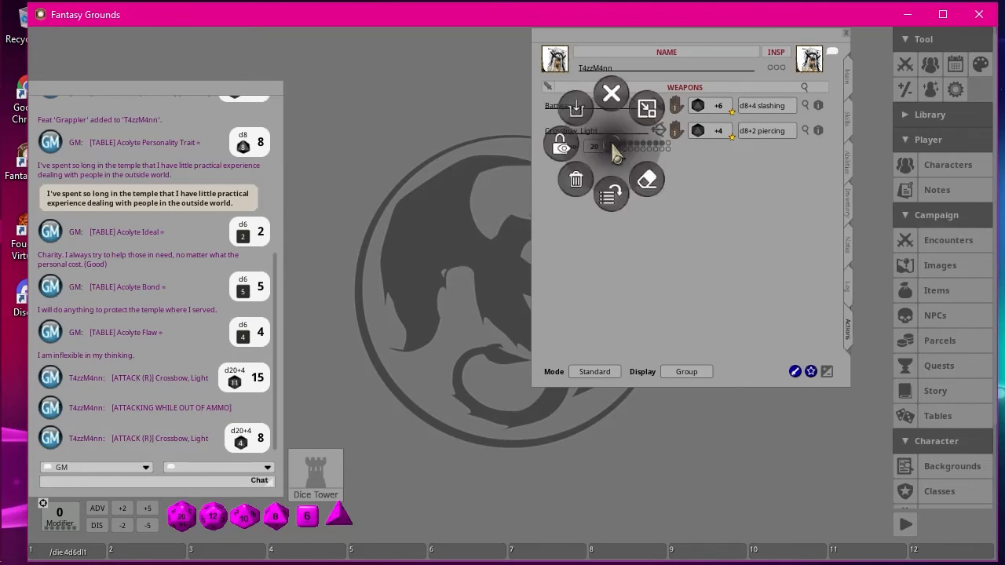
{"action": "left_click", "coordinate": [648, 182]}
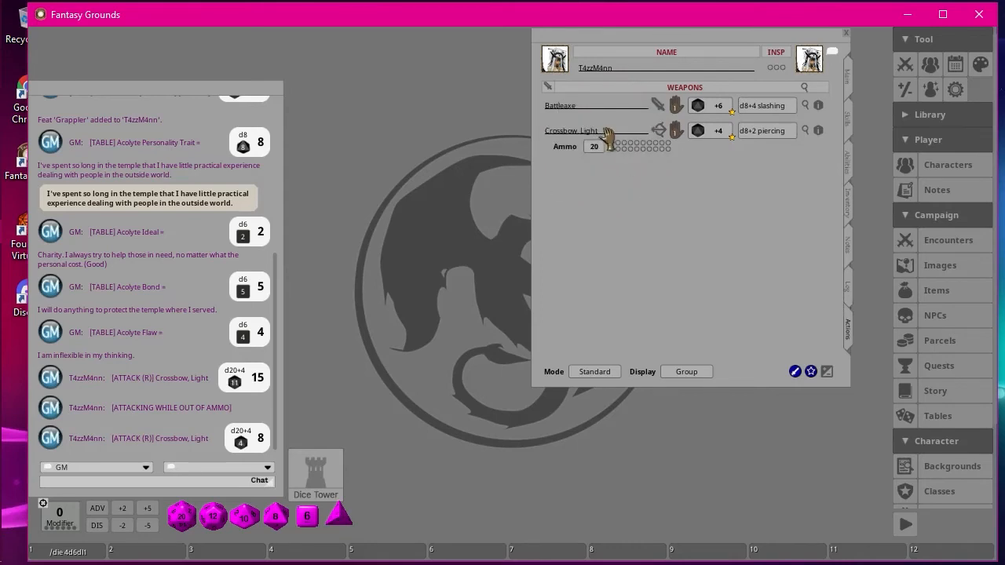
{"action": "right_click", "coordinate": [616, 155]}
Add a custom weapon named My Weapon to the character's actions and check whether the inventory lists it.
{"action": "left_click", "coordinate": [795, 373]}
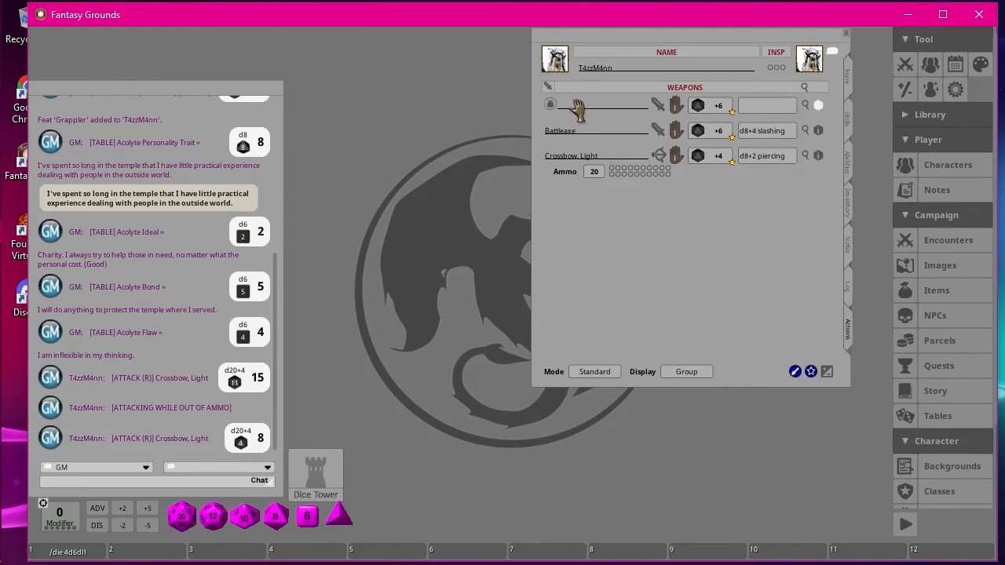
{"action": "left_click", "coordinate": [553, 108]}
{"action": "left_click", "coordinate": [576, 110]}
{"action": "type", "text": "My "}
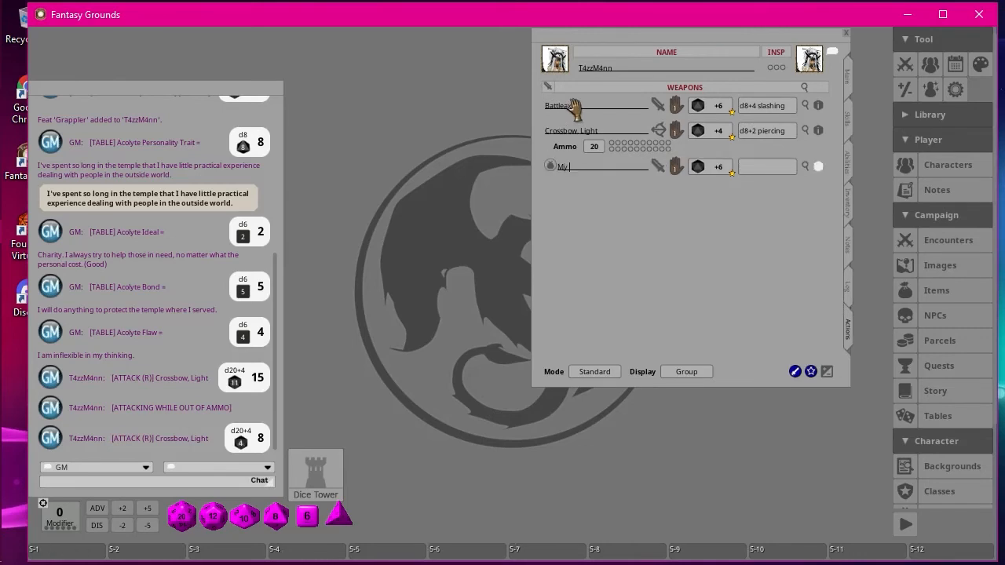
{"action": "type", "text": "Weapon"}
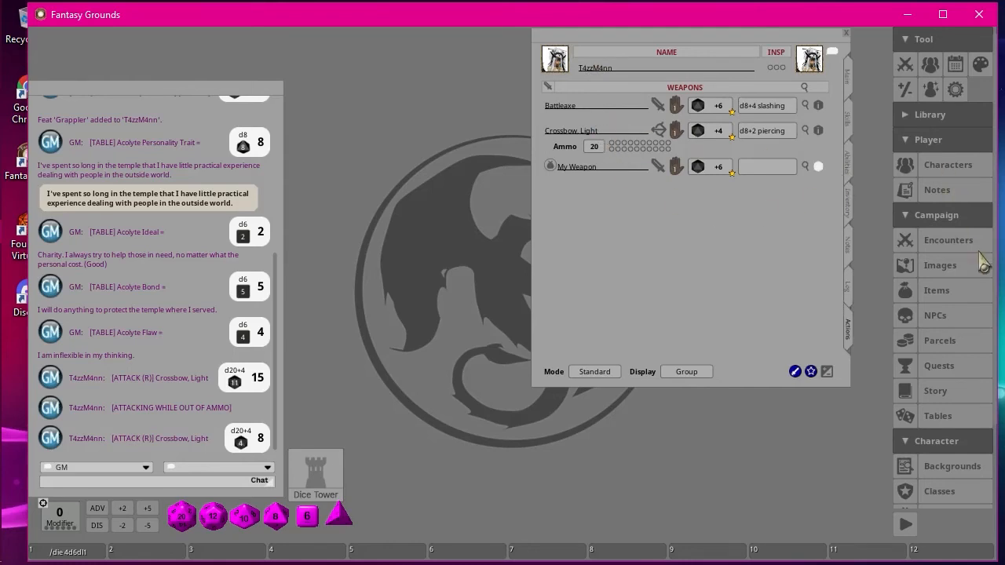
{"action": "left_click", "coordinate": [849, 208]}
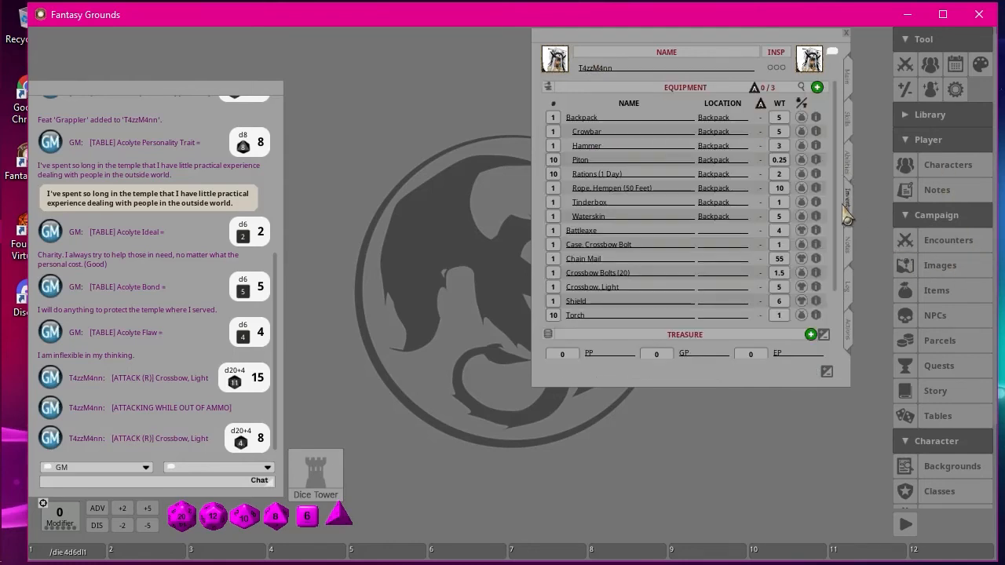
{"action": "scroll", "coordinate": [664, 149], "scroll_direction": "down", "scroll_amount": 4}
{"action": "scroll", "coordinate": [664, 149], "scroll_direction": "up", "scroll_amount": 2}
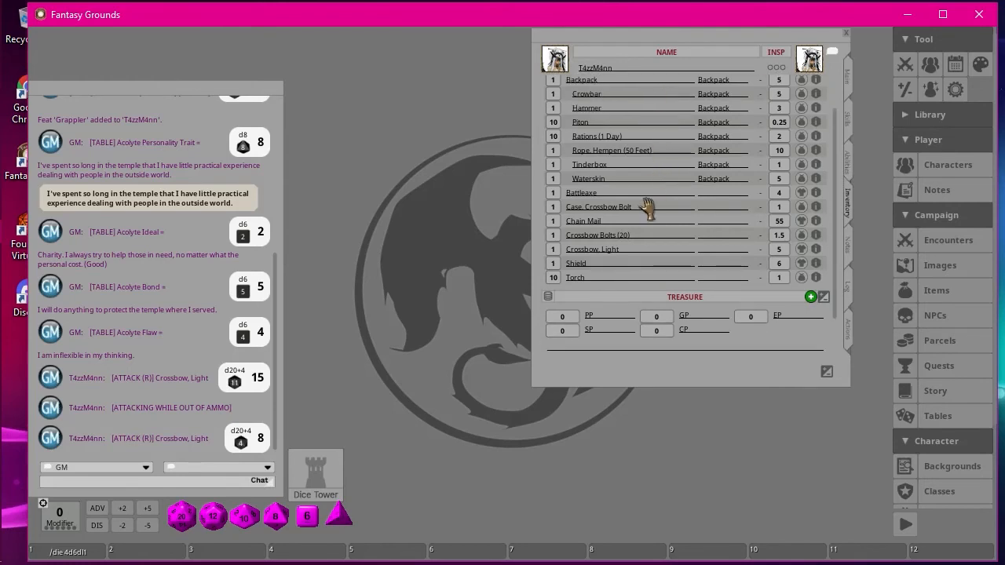
{"action": "scroll", "coordinate": [634, 264], "scroll_direction": "up", "scroll_amount": 3}
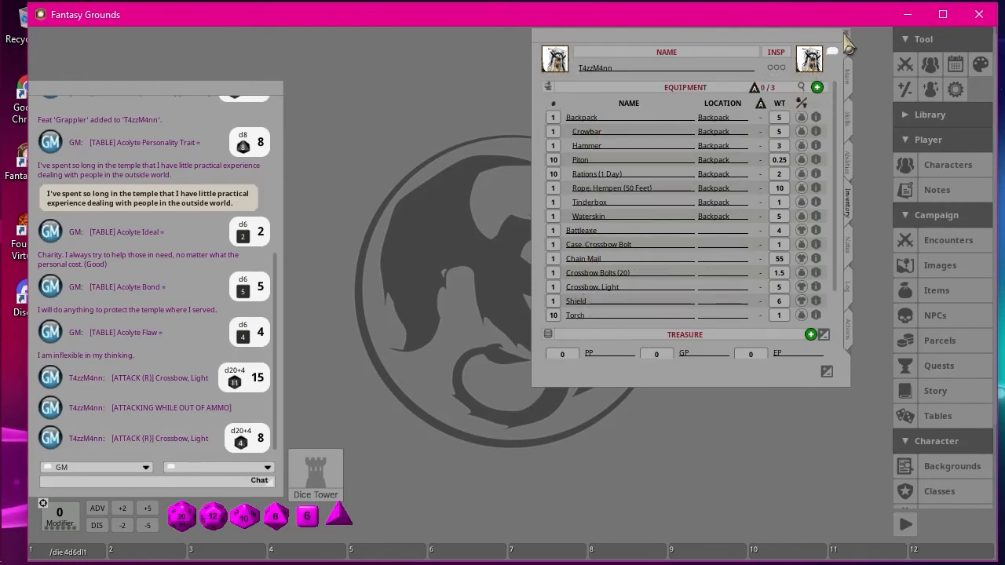
Give My Weapon a damage entry of 2d12 slashing in its details, and roll its damage to chat.
{"action": "left_click", "coordinate": [847, 337]}
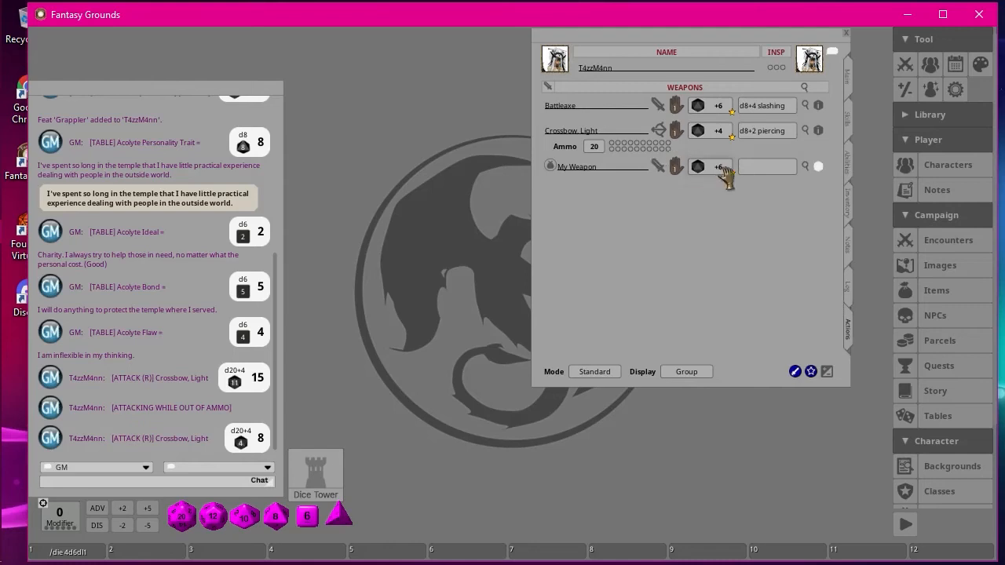
{"action": "left_click", "coordinate": [818, 166]}
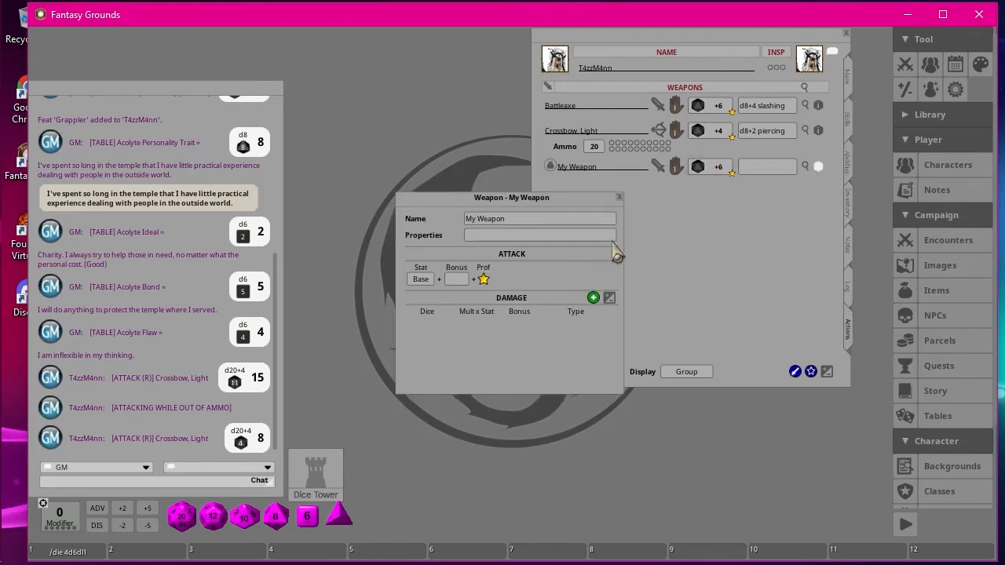
{"action": "left_click_drag", "start_coordinate": [508, 185], "coordinate": [401, 82]}
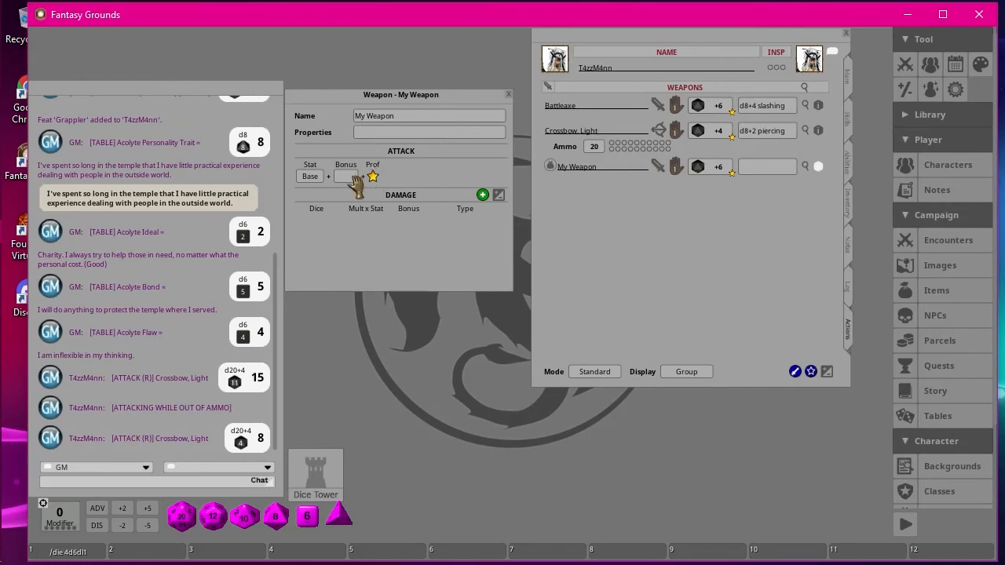
{"action": "left_click", "coordinate": [482, 195]}
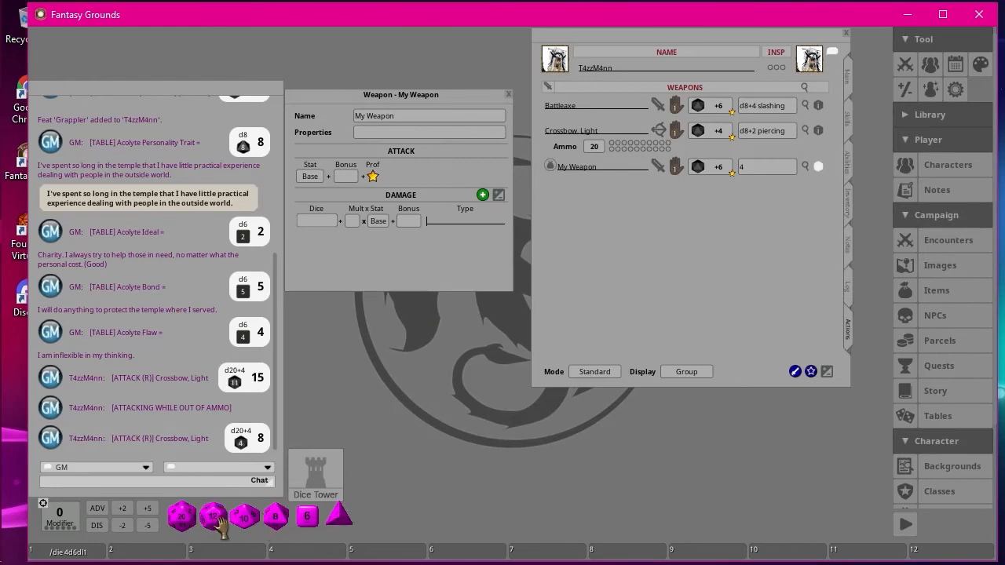
{"action": "left_click_drag", "start_coordinate": [221, 528], "coordinate": [314, 222]}
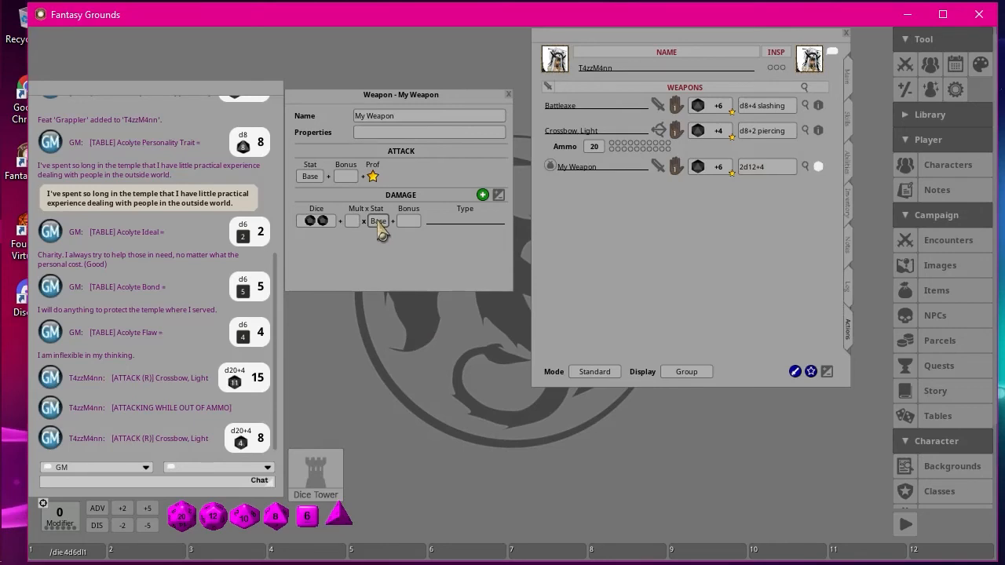
{"action": "left_click", "coordinate": [447, 223]}
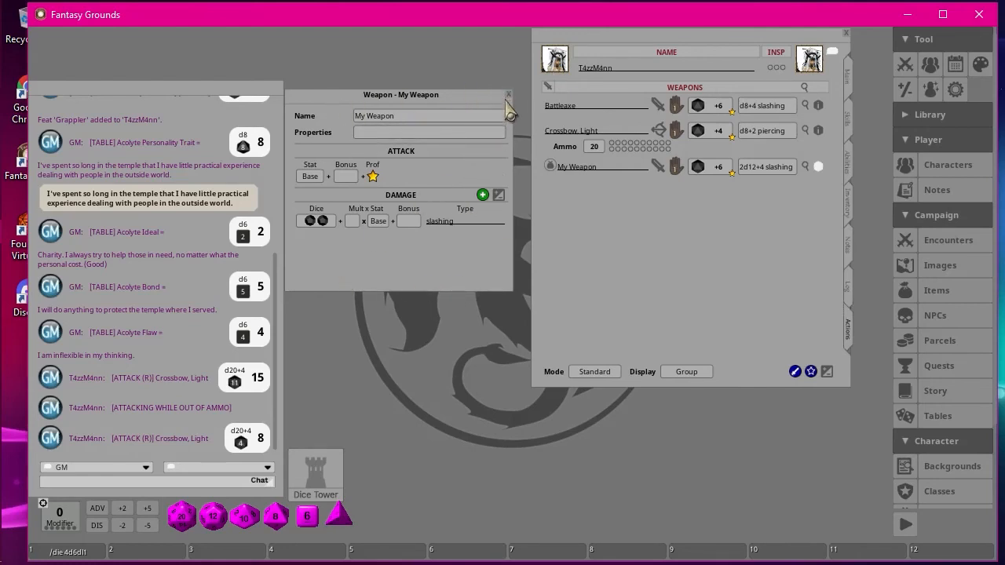
{"action": "left_click", "coordinate": [360, 135]}
{"action": "left_click", "coordinate": [509, 94]}
{"action": "left_click_drag", "start_coordinate": [742, 167], "coordinate": [151, 360]}
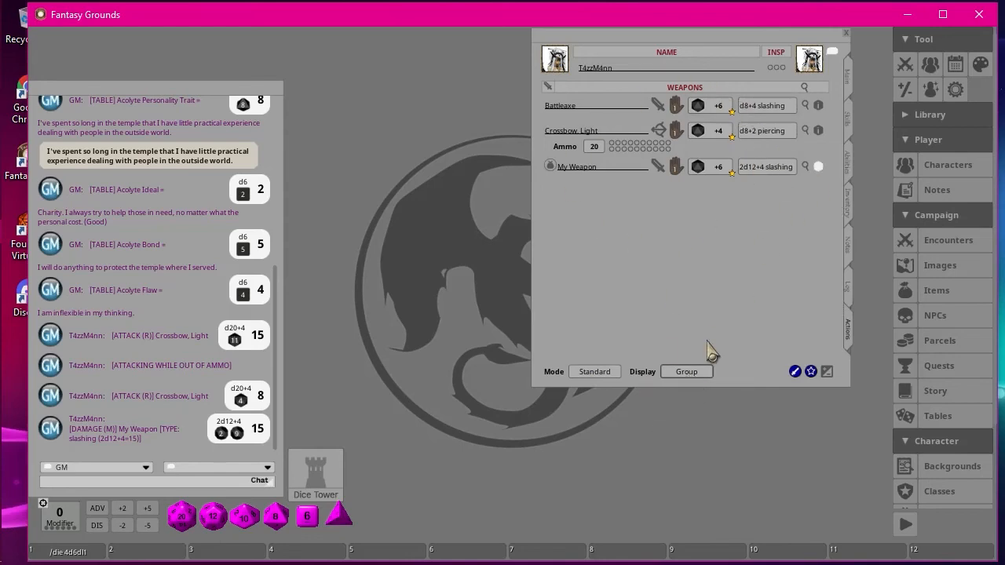
Close the character sheet and open the list of all characters.
{"action": "left_click", "coordinate": [846, 33]}
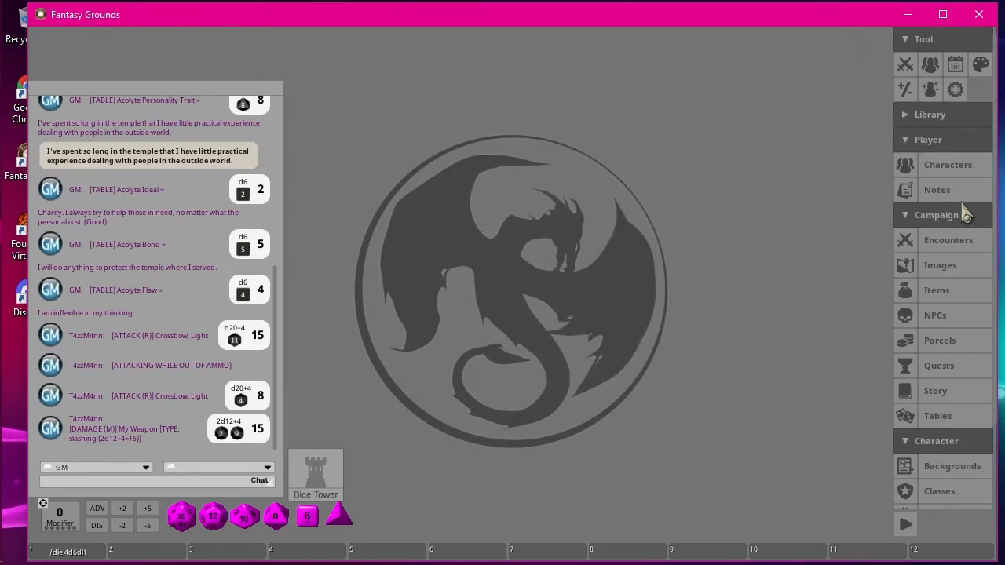
{"action": "left_click", "coordinate": [949, 168]}
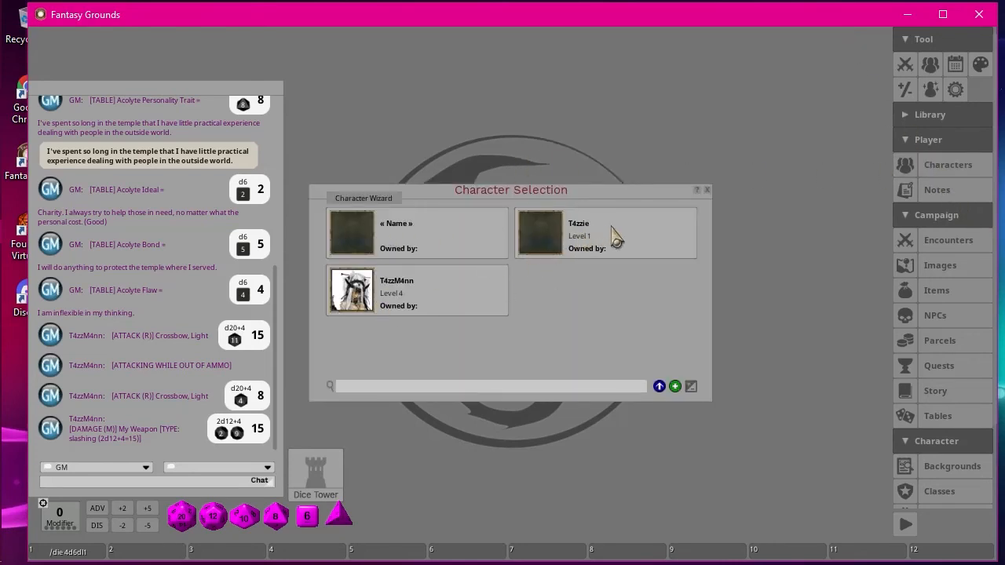
Open the Level 1 cleric's character sheet from the character list, close the list, and show the sheet's actions.
{"action": "left_click", "coordinate": [557, 234]}
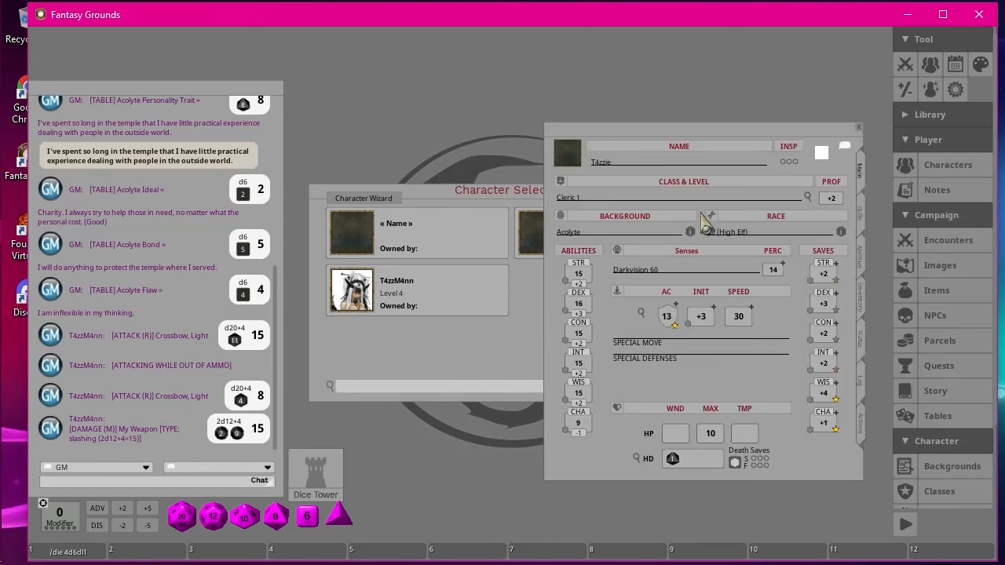
{"action": "left_click", "coordinate": [454, 195]}
{"action": "left_click", "coordinate": [707, 190]}
{"action": "left_click_drag", "start_coordinate": [696, 139], "coordinate": [536, 44]}
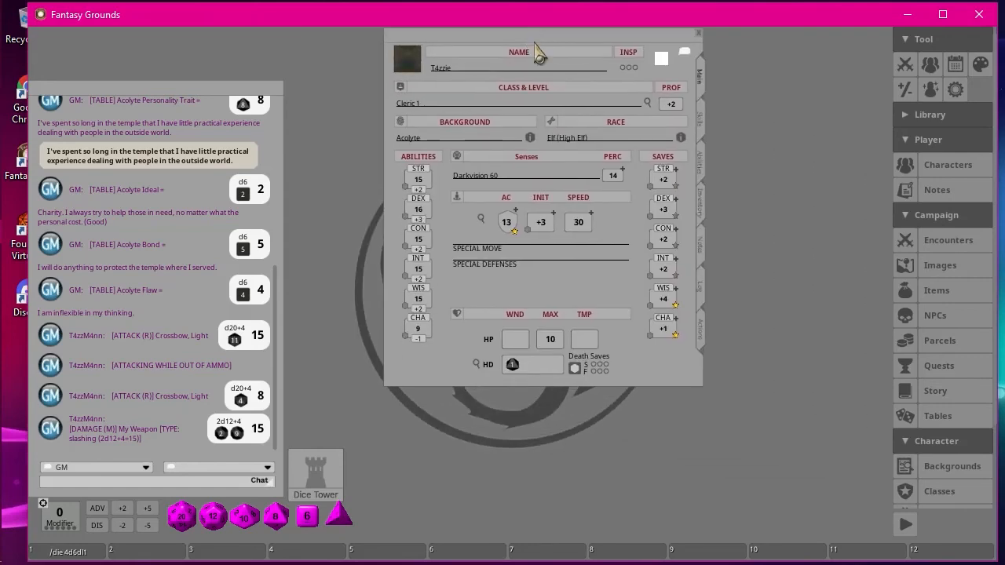
{"action": "left_click", "coordinate": [700, 333]}
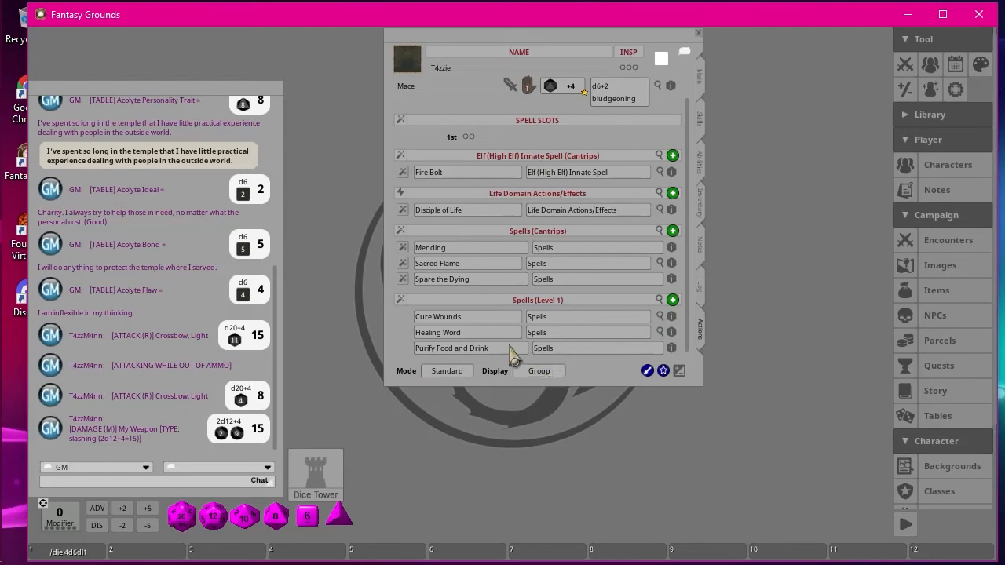
Switch the display of the cleric's spells from Group through Summary to Actions.
{"action": "left_click", "coordinate": [540, 370]}
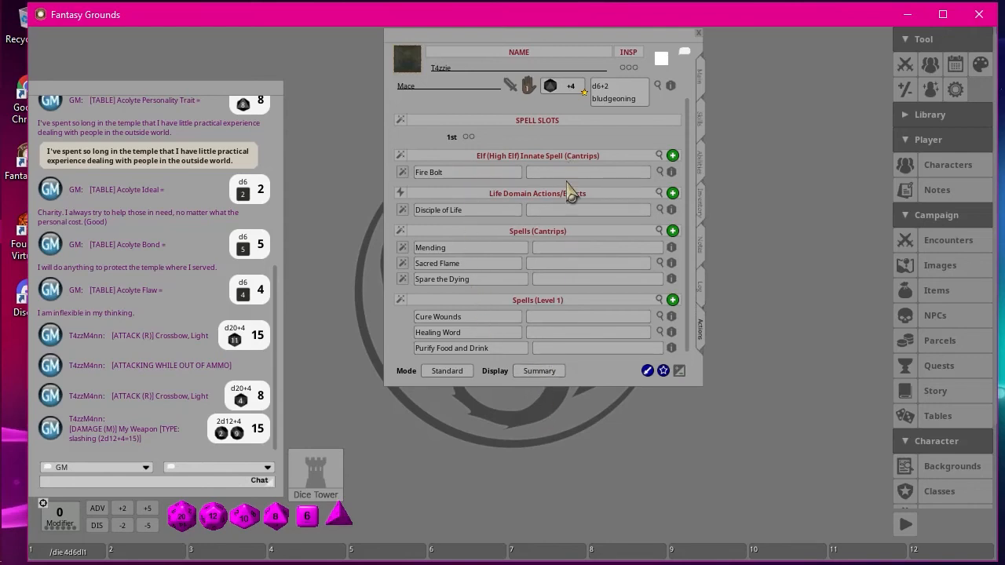
{"action": "left_click", "coordinate": [542, 372]}
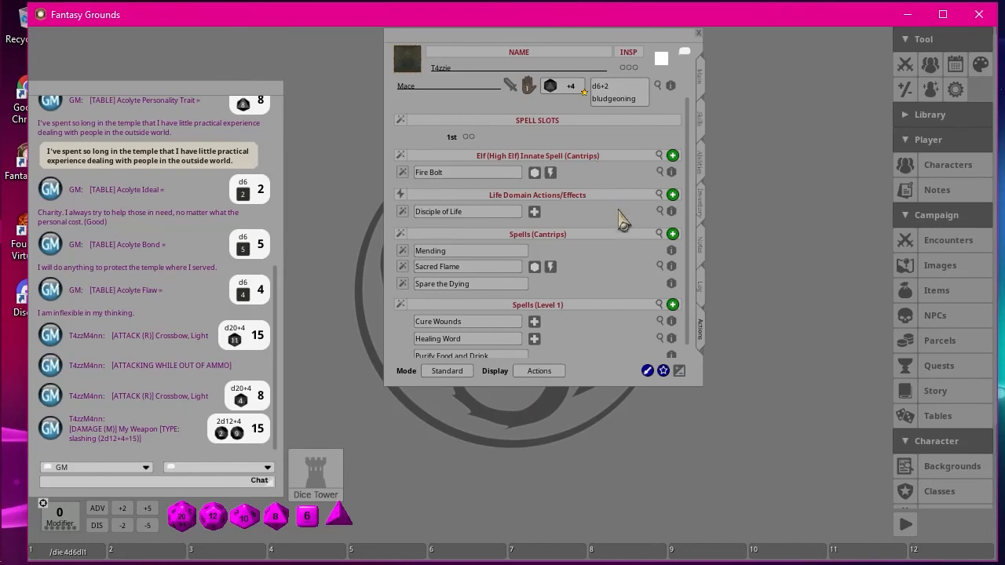
{"action": "scroll", "coordinate": [620, 220], "scroll_direction": "down", "scroll_amount": 1}
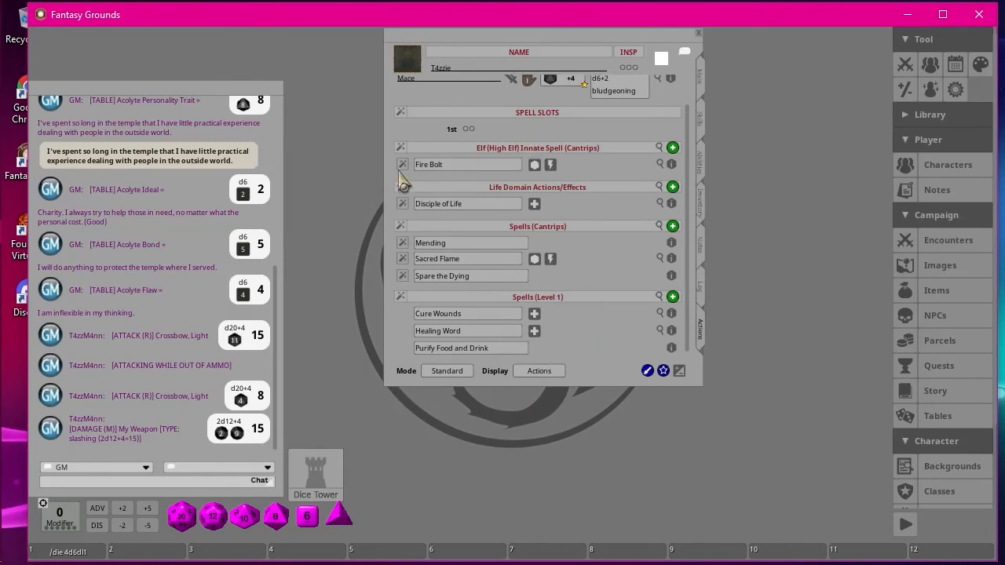
Cast the Fire Bolt attack twice and roll its damage to chat.
{"action": "left_click", "coordinate": [537, 168]}
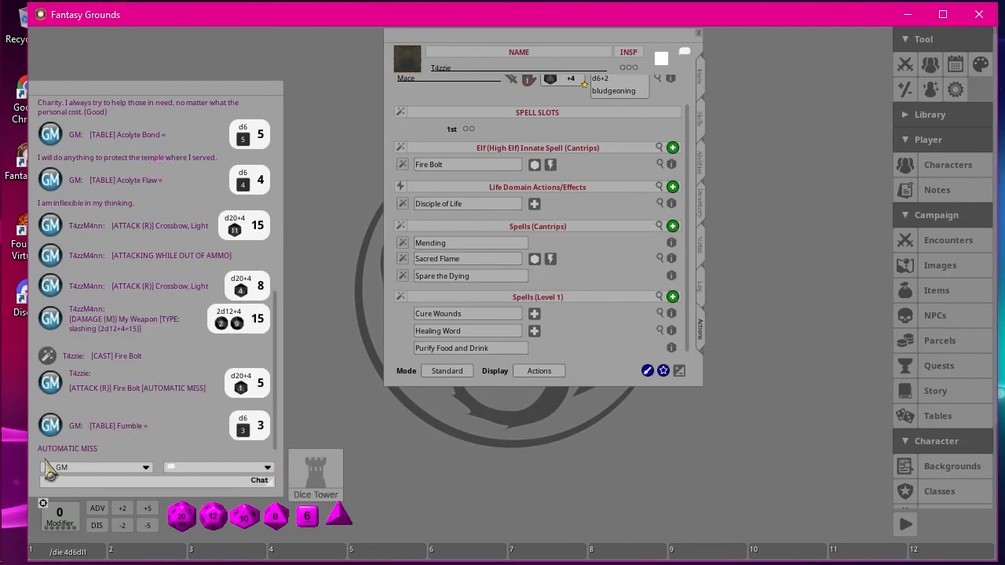
{"action": "left_click", "coordinate": [536, 164]}
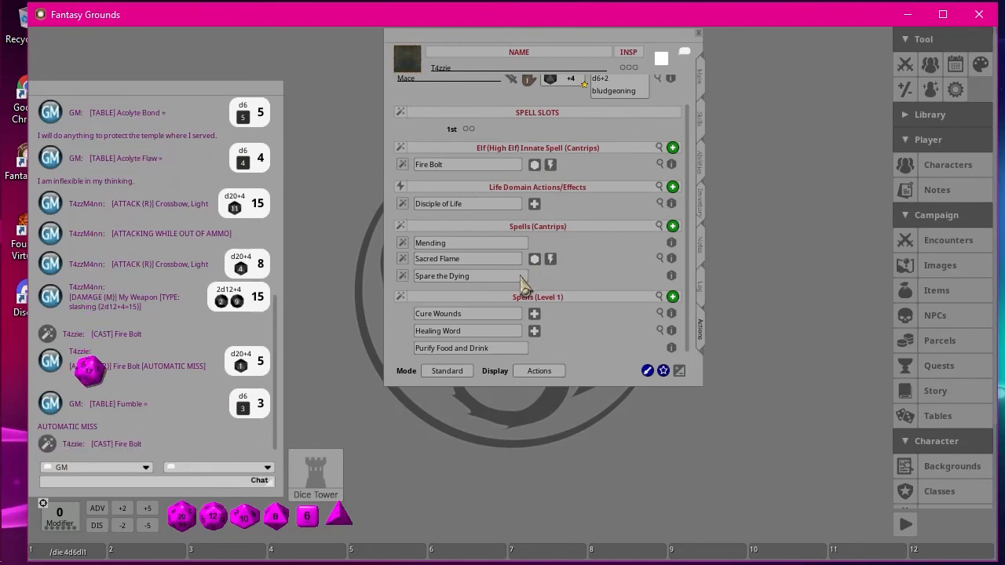
{"action": "double_click", "coordinate": [551, 167]}
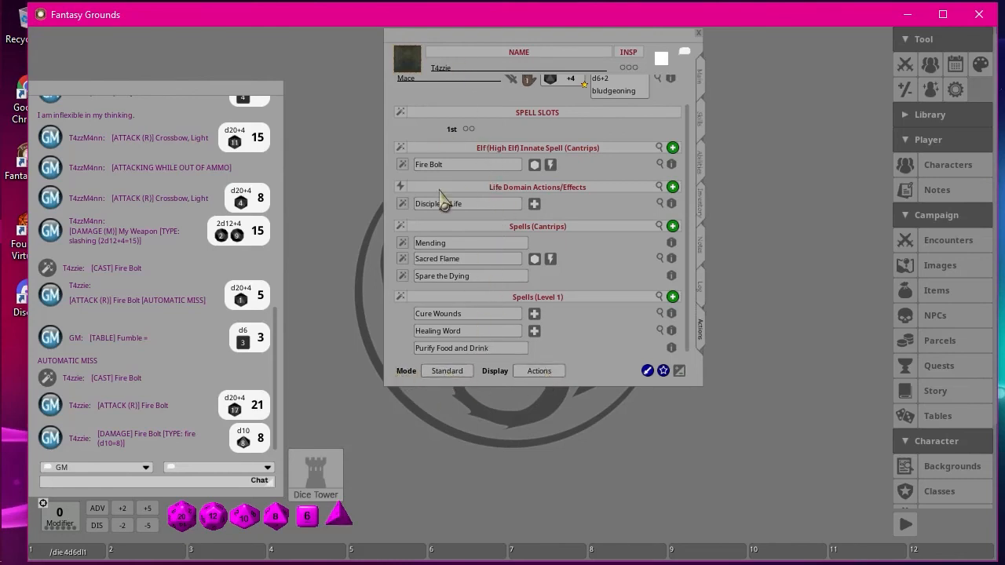
Mark Cure Wounds, Healing Word, and Purify Food and Drink as prepared in Preparation mode, and switch to Combat mode.
{"action": "left_click", "coordinate": [457, 375]}
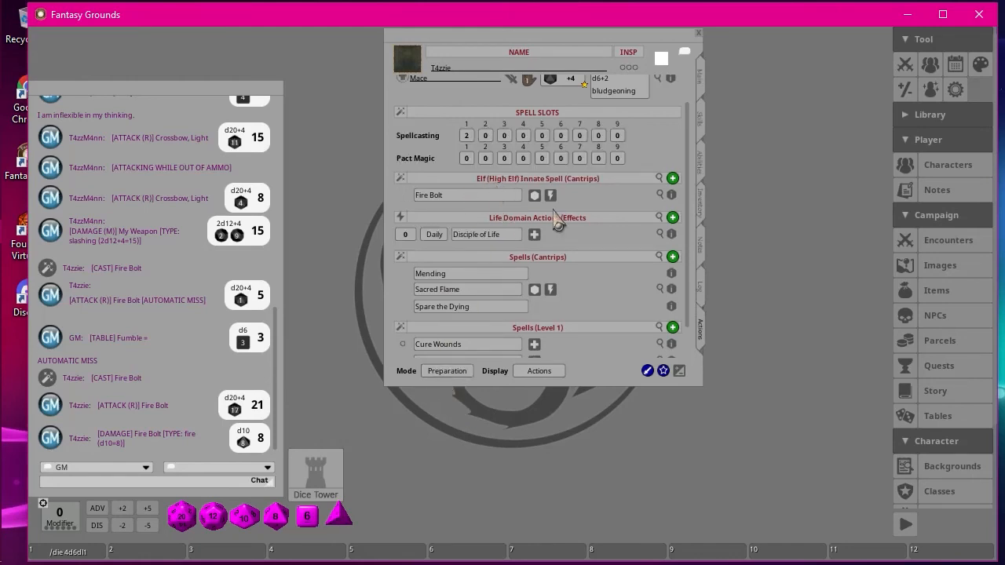
{"action": "scroll", "coordinate": [610, 248], "scroll_direction": "down", "scroll_amount": 1}
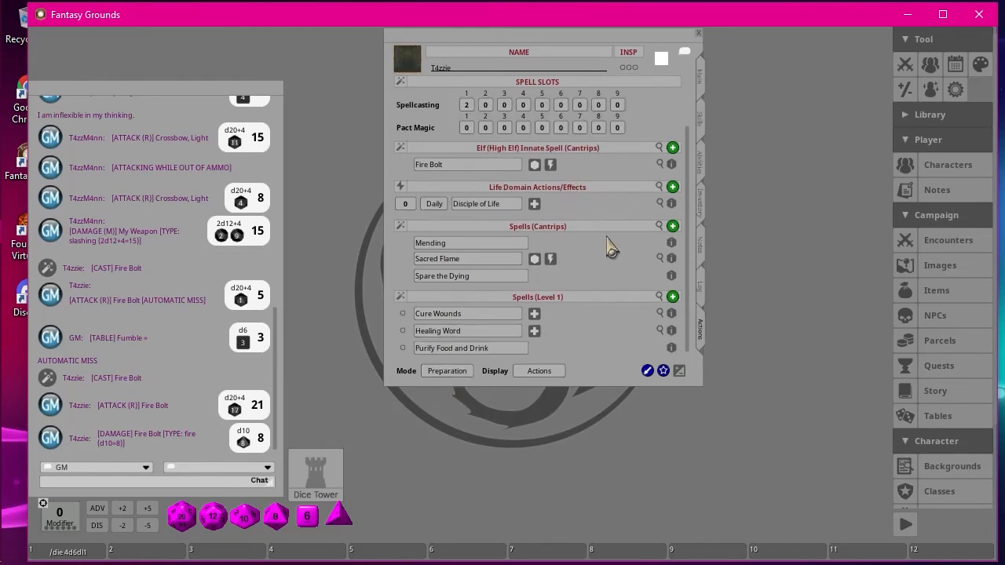
{"action": "left_click", "coordinate": [403, 314]}
{"action": "left_click", "coordinate": [445, 373]}
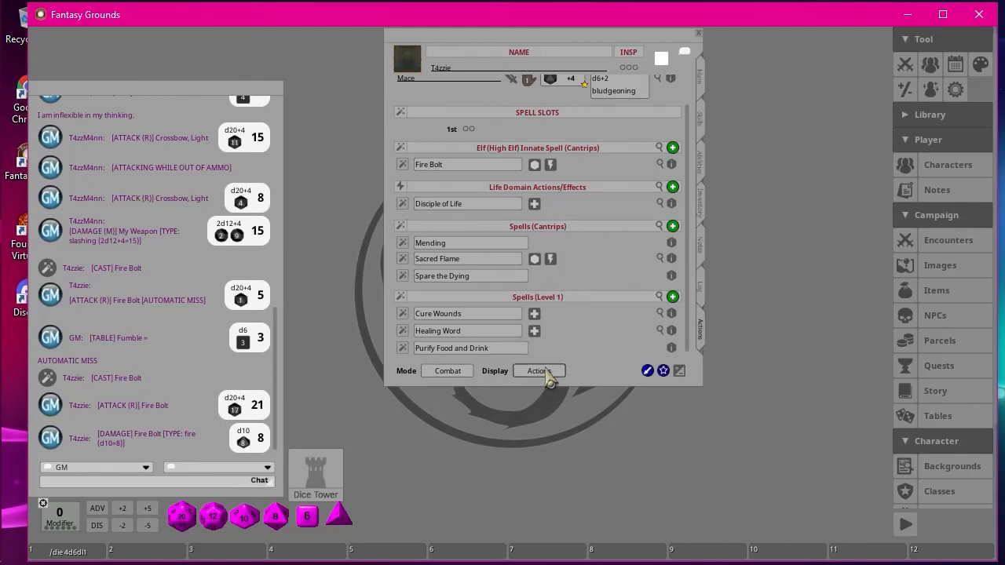
Unprepare Healing Word in Preparation mode, and return to Combat mode to review the available spells.
{"action": "left_click", "coordinate": [451, 375]}
{"action": "left_click", "coordinate": [448, 372]}
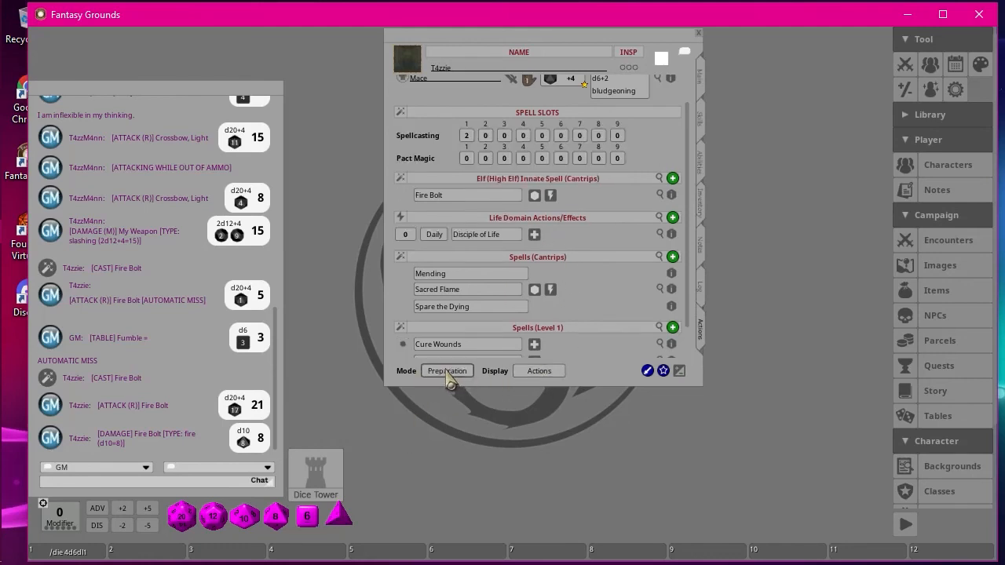
{"action": "scroll", "coordinate": [438, 310], "scroll_direction": "down", "scroll_amount": 2}
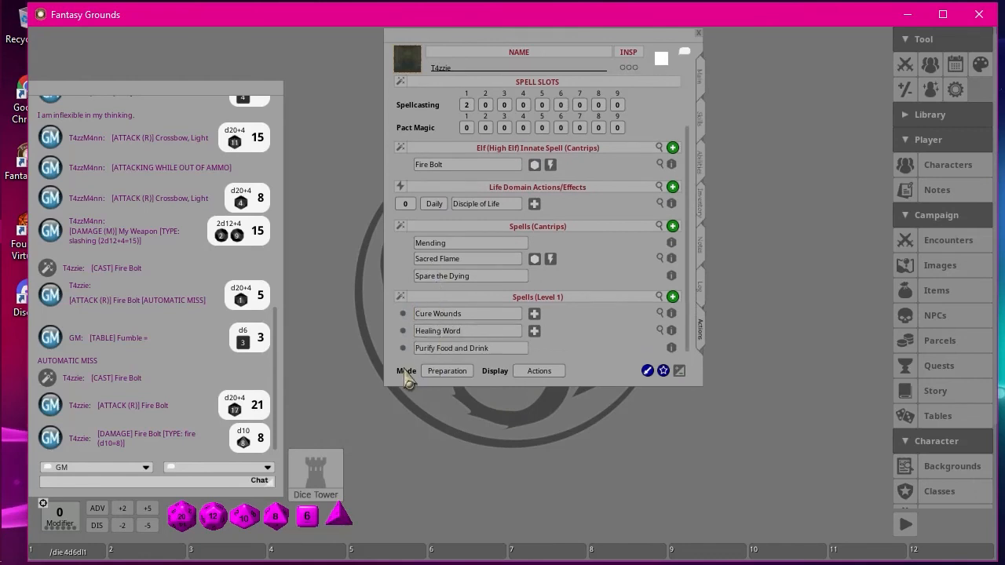
{"action": "left_click", "coordinate": [447, 372]}
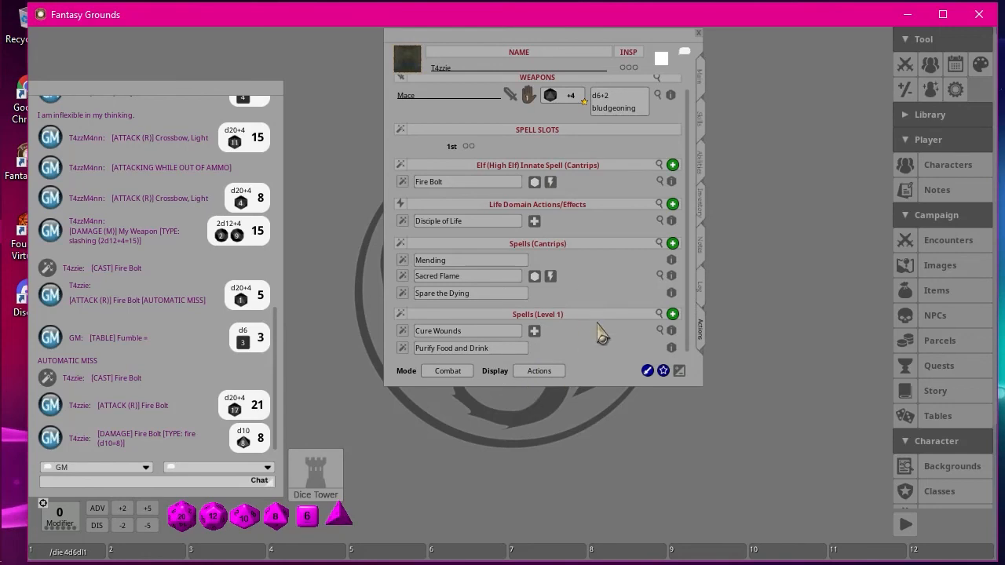
{"action": "scroll", "coordinate": [604, 328], "scroll_direction": "up", "scroll_amount": 1}
{"action": "scroll", "coordinate": [609, 319], "scroll_direction": "down", "scroll_amount": 1}
Roll the Cure Wounds healing twice, marking a 1st-level spell slot as used for each casting.
{"action": "left_click", "coordinate": [534, 330]}
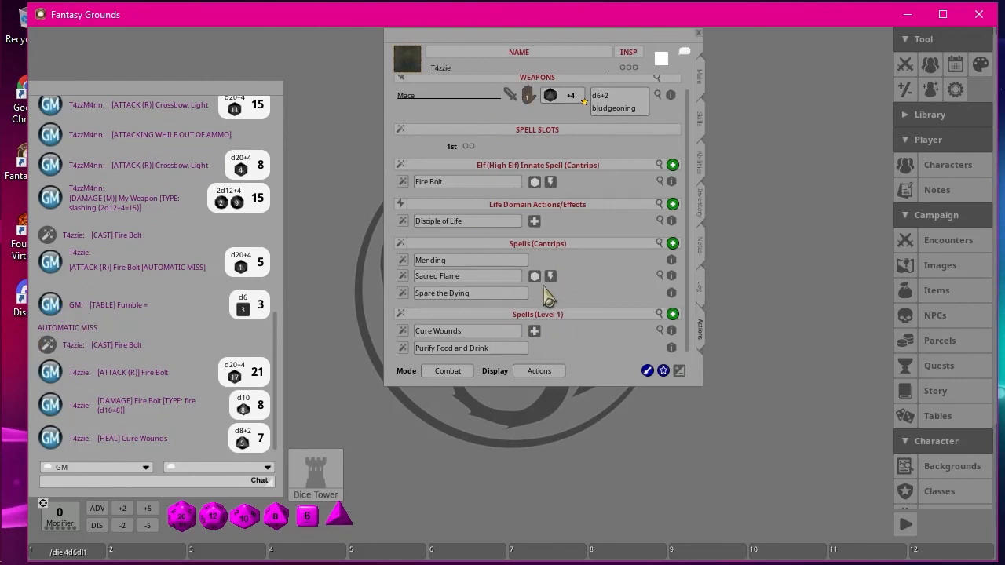
{"action": "left_click", "coordinate": [466, 146]}
{"action": "double_click", "coordinate": [537, 335]}
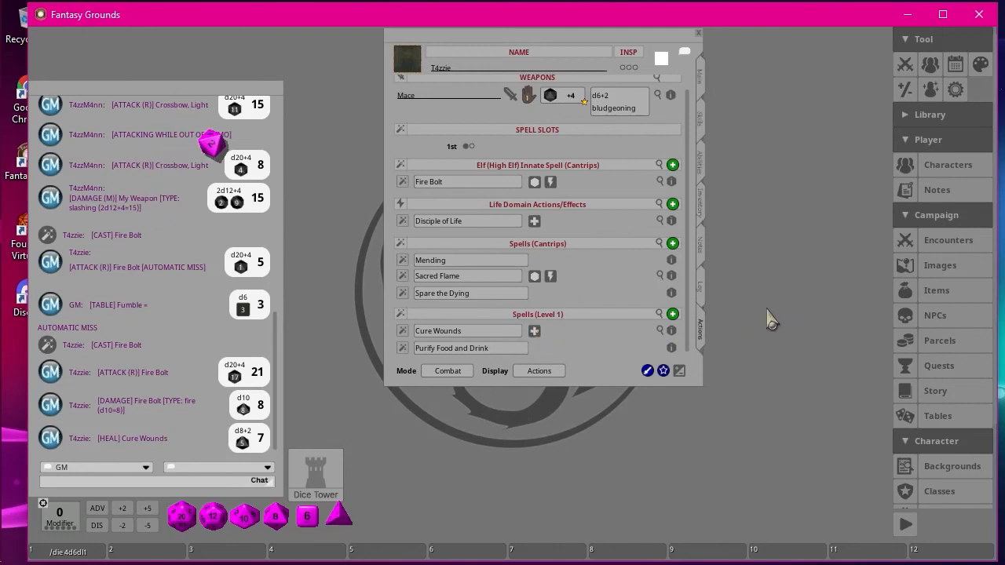
{"action": "left_click", "coordinate": [472, 146]}
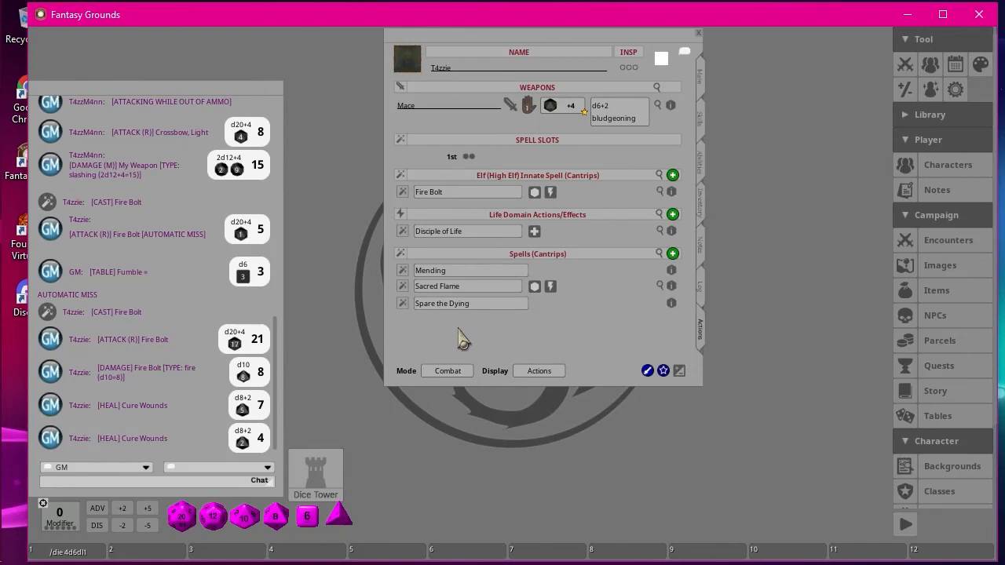
Clear the used 1st-level spell slots to check the Level 1 spells, and mark both slots as used again.
{"action": "key", "text": "super"}
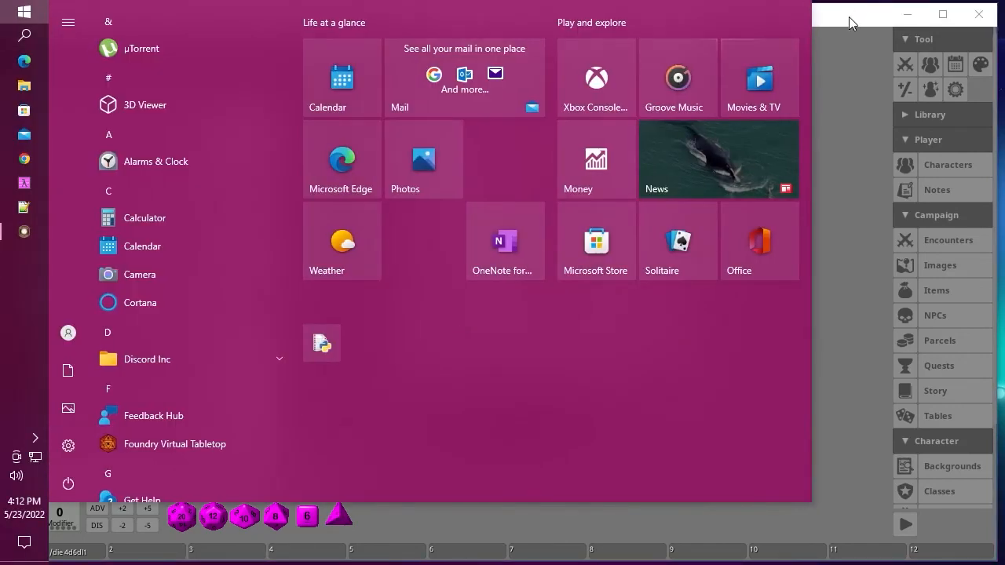
{"action": "left_click", "coordinate": [848, 17]}
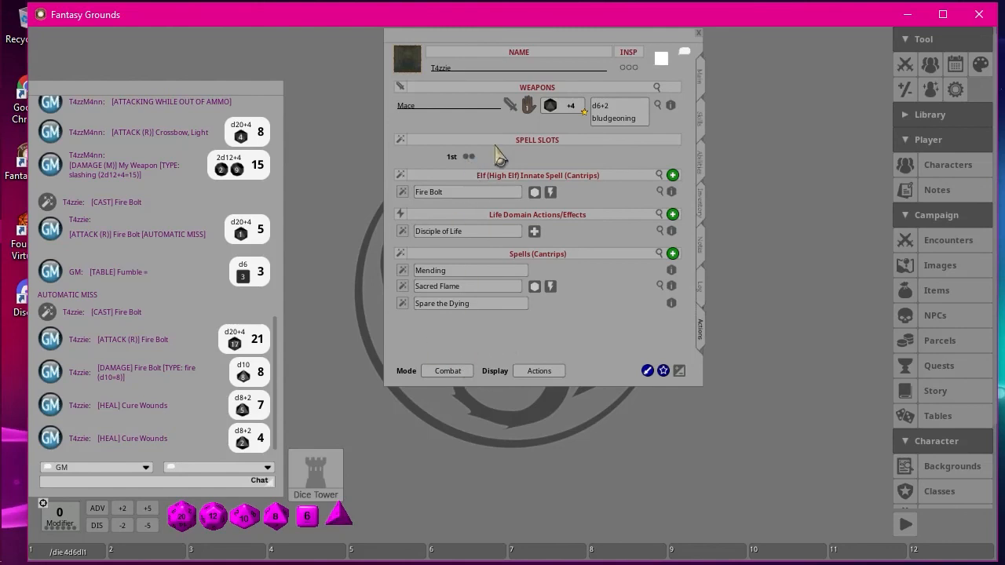
{"action": "left_click", "coordinate": [469, 156]}
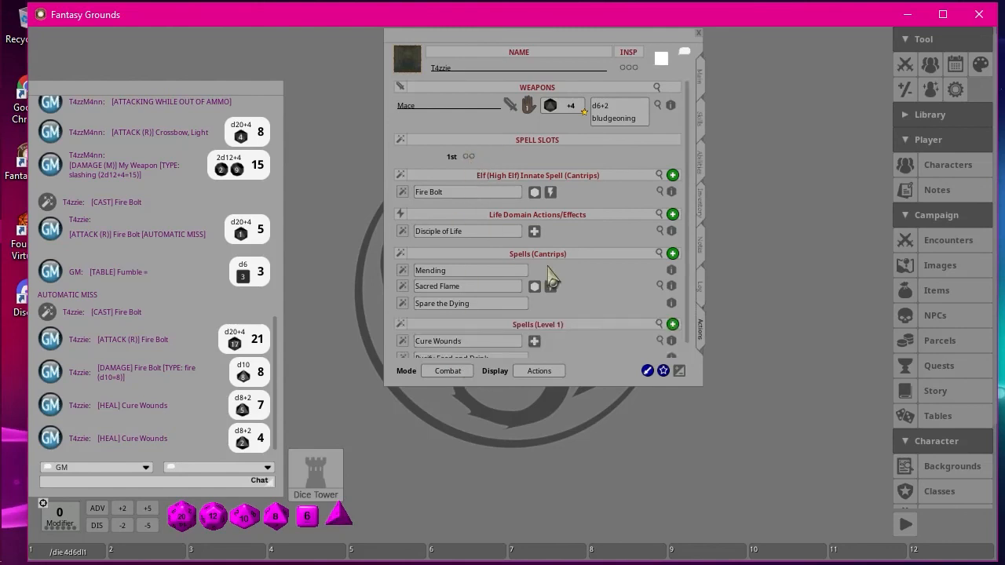
{"action": "left_click", "coordinate": [469, 156]}
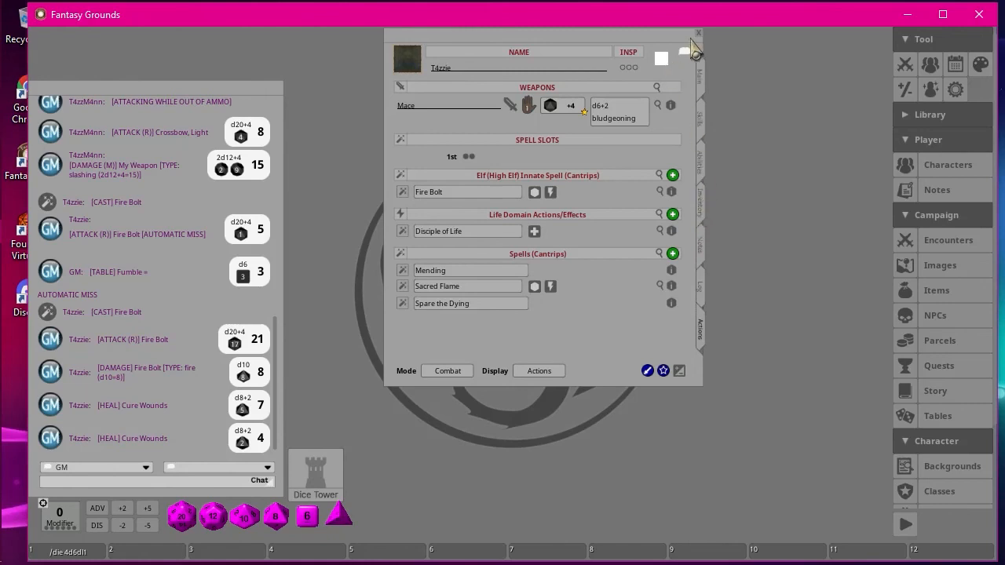
Open the Combat Tracker and give the party a long rest.
{"action": "left_click", "coordinate": [908, 69]}
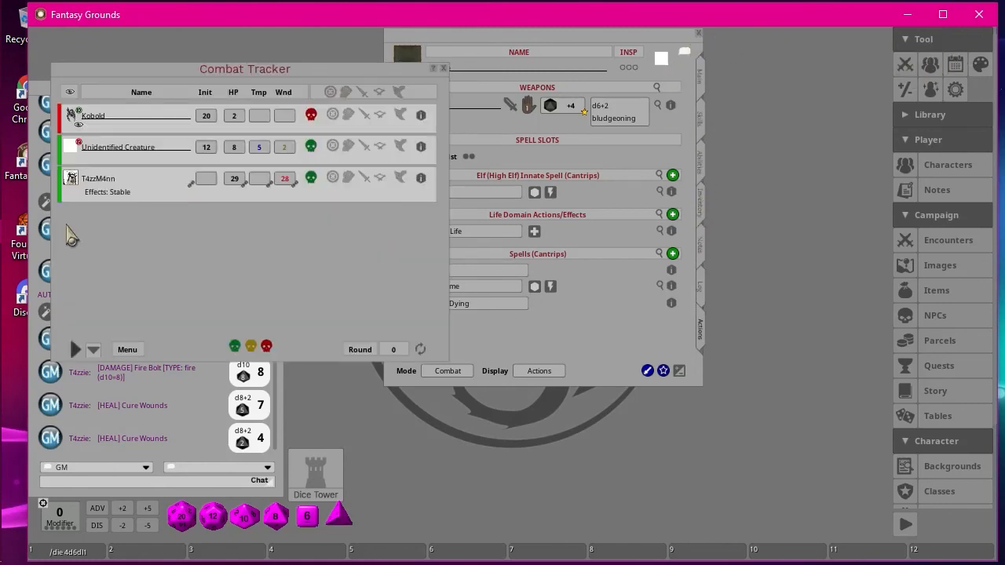
{"action": "left_click", "coordinate": [124, 355]}
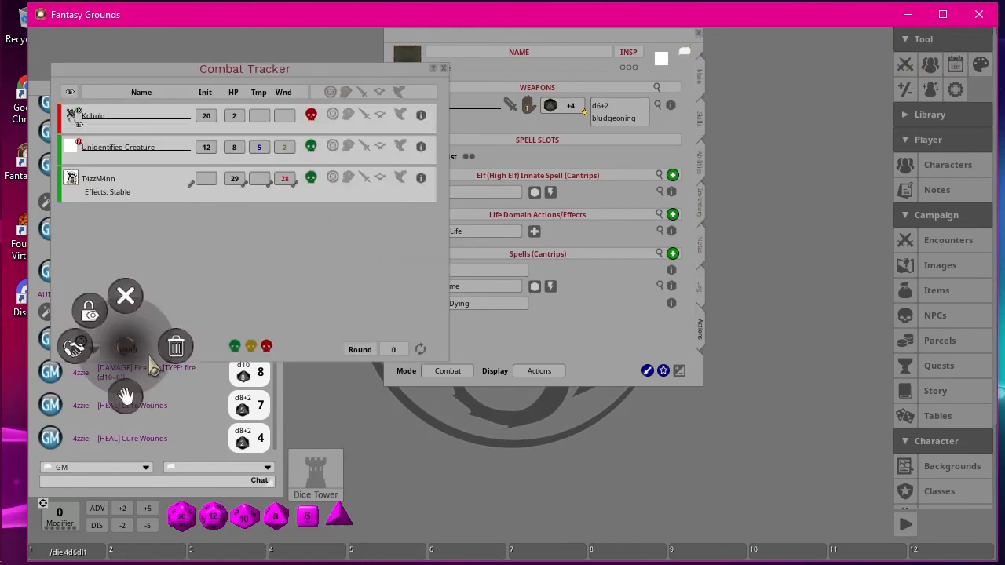
{"action": "left_click", "coordinate": [93, 317]}
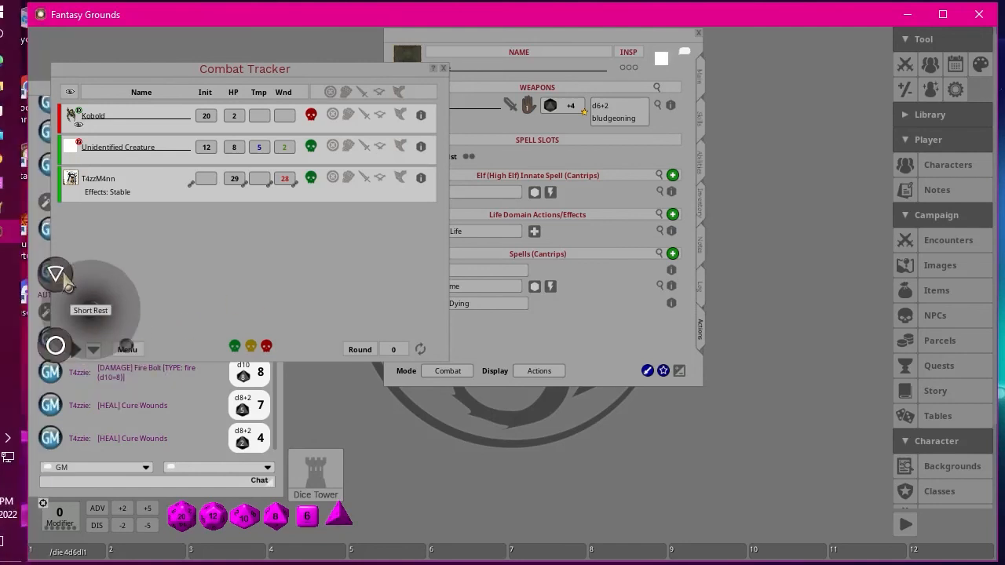
{"action": "left_click", "coordinate": [58, 348]}
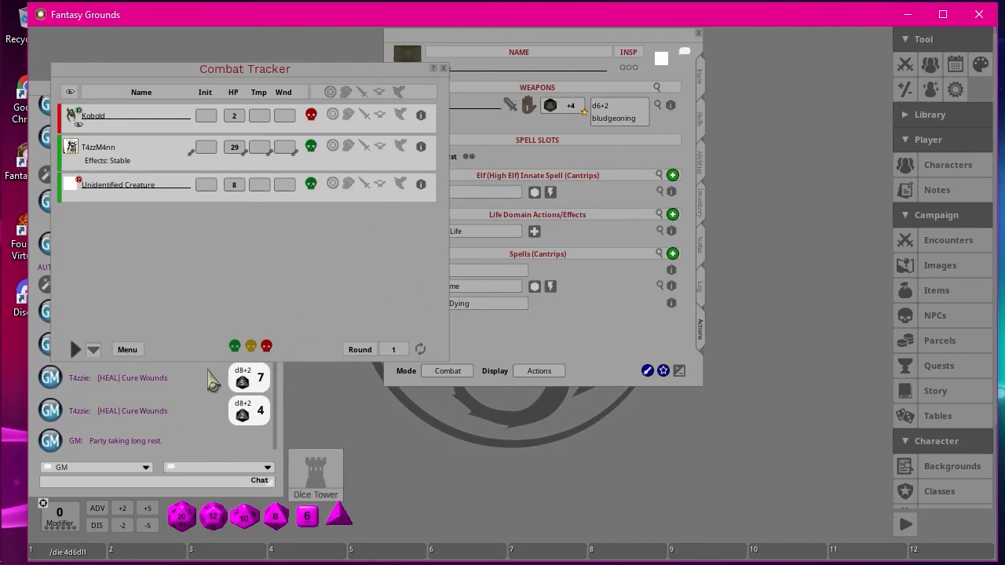
Check the cleric's 1st-level spell slots on the character sheet and close the sheet.
{"action": "left_click", "coordinate": [628, 327]}
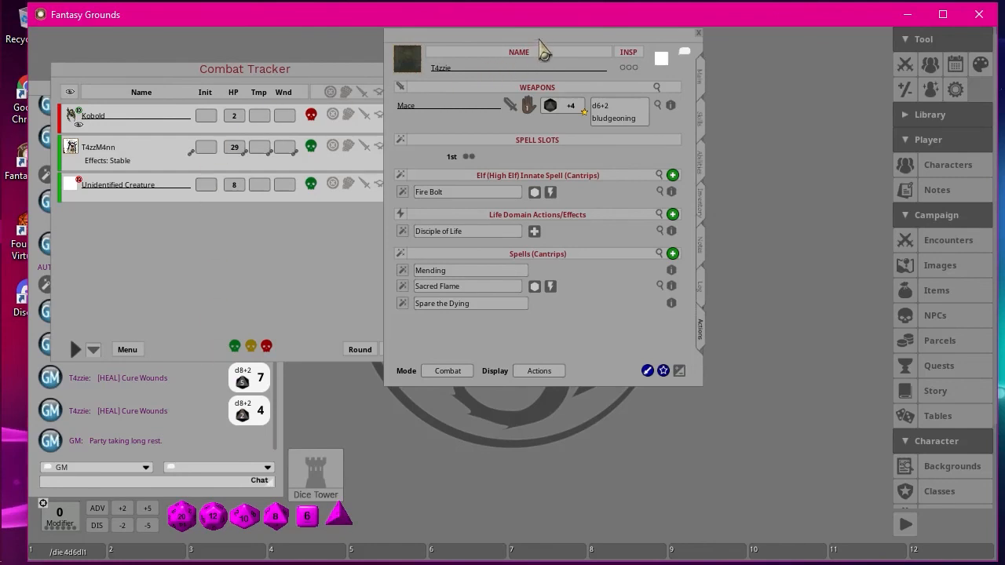
{"action": "left_click_drag", "start_coordinate": [592, 53], "coordinate": [680, 81]}
{"action": "left_click", "coordinate": [830, 69]}
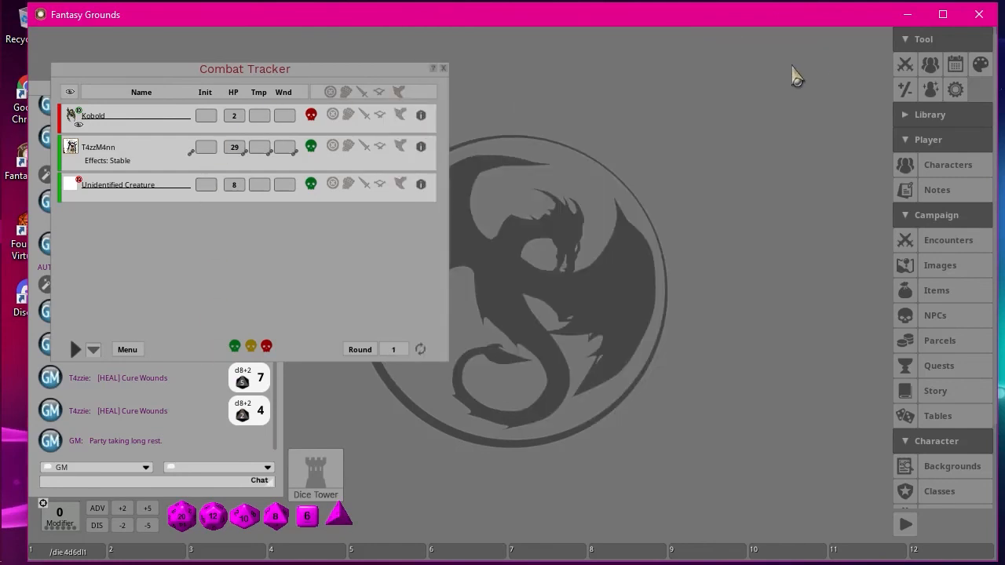
Add the level 1 character T4zzie from the Character Selection list to the Combat Tracker and close the list.
{"action": "left_click_drag", "start_coordinate": [206, 67], "coordinate": [473, 45]}
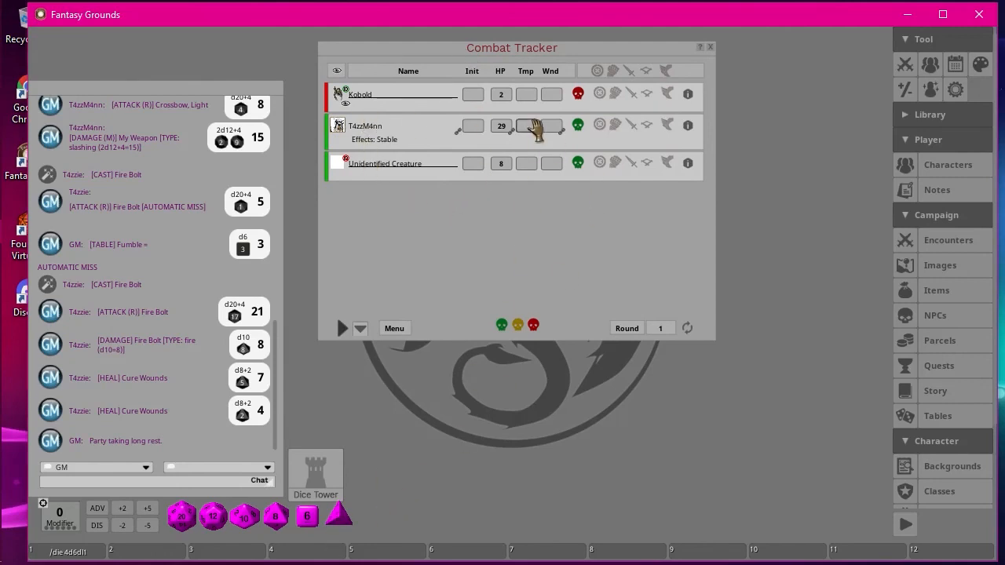
{"action": "left_click", "coordinate": [936, 171]}
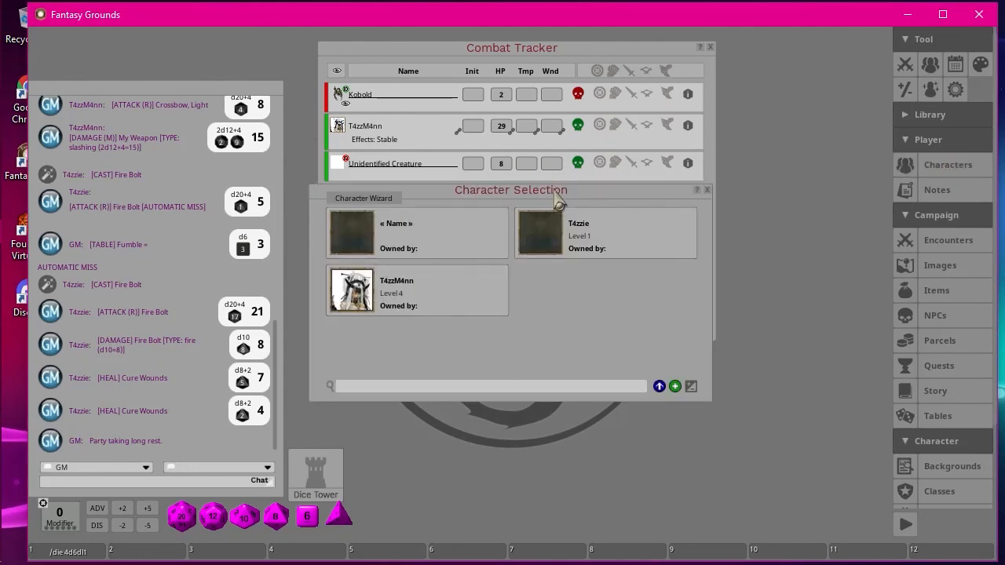
{"action": "left_click", "coordinate": [707, 190]}
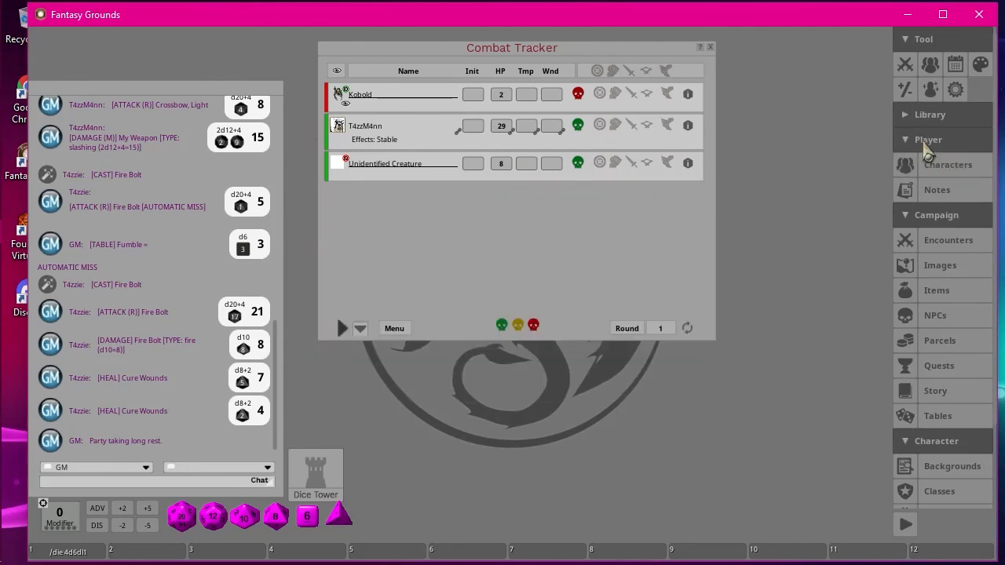
{"action": "left_click", "coordinate": [940, 171]}
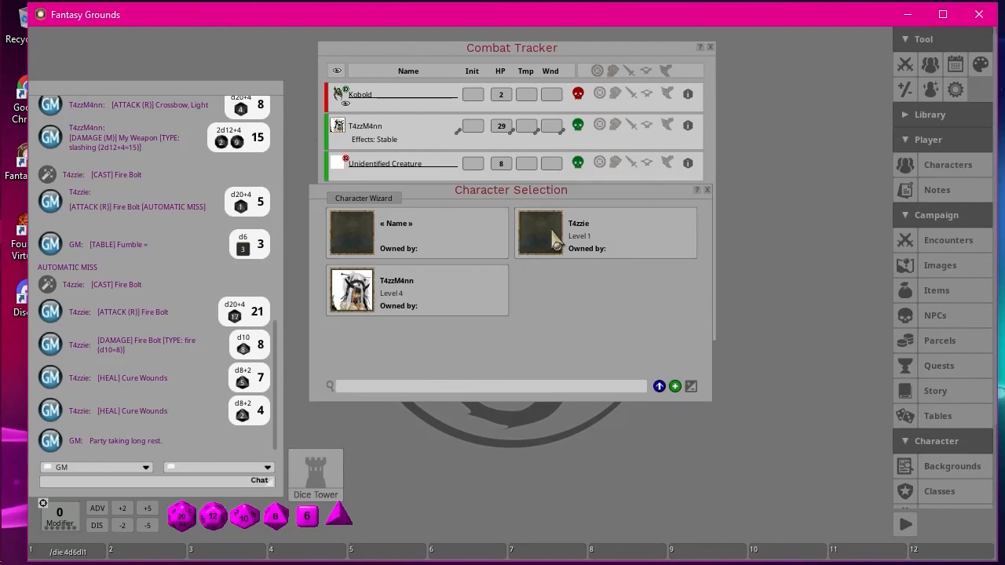
{"action": "left_click_drag", "start_coordinate": [531, 200], "coordinate": [639, 305]}
{"action": "left_click_drag", "start_coordinate": [642, 347], "coordinate": [440, 233]}
{"action": "left_click", "coordinate": [809, 302]}
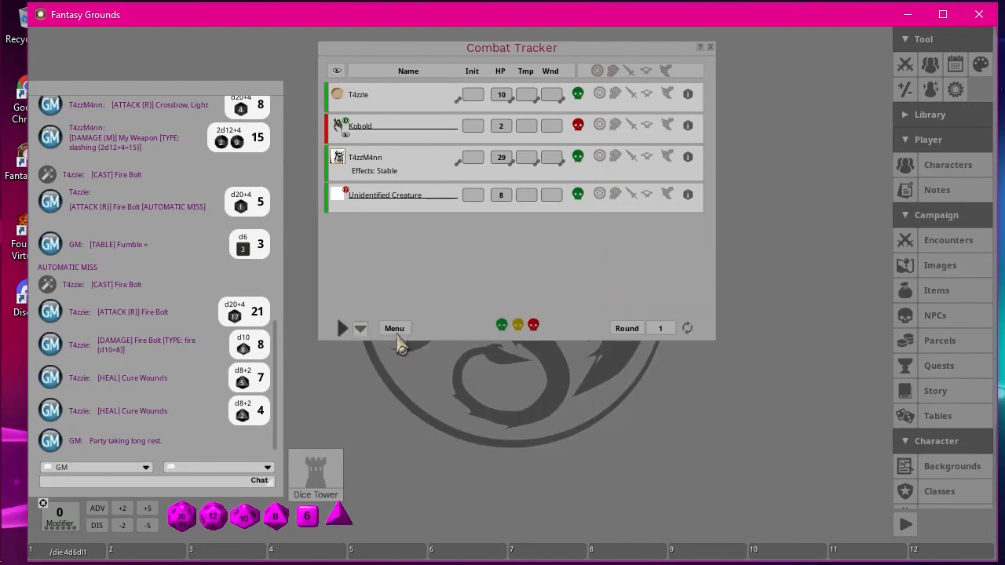
Give the party another long rest from the Combat Tracker.
{"action": "right_click", "coordinate": [397, 336]}
{"action": "left_click", "coordinate": [346, 333]}
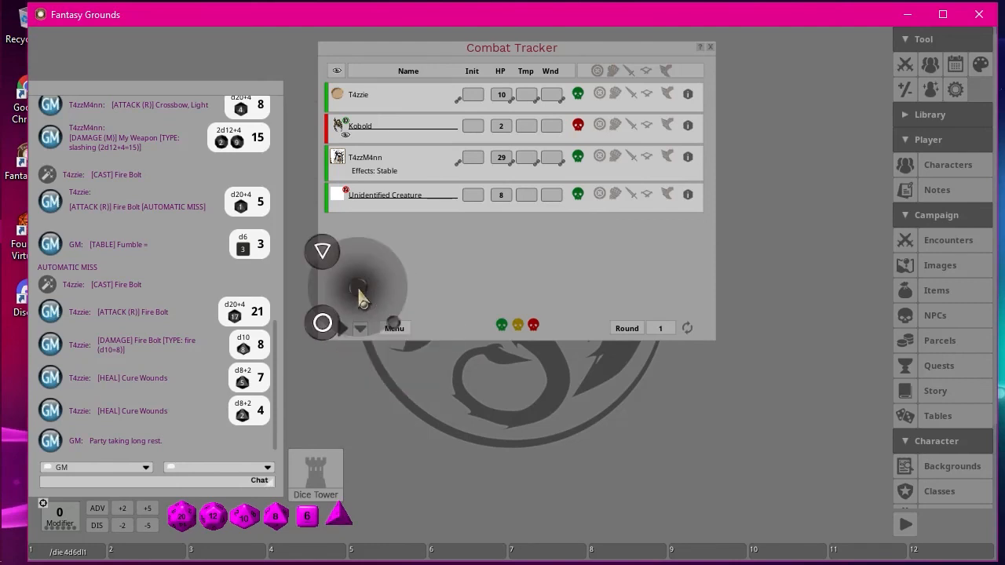
{"action": "left_click", "coordinate": [322, 323]}
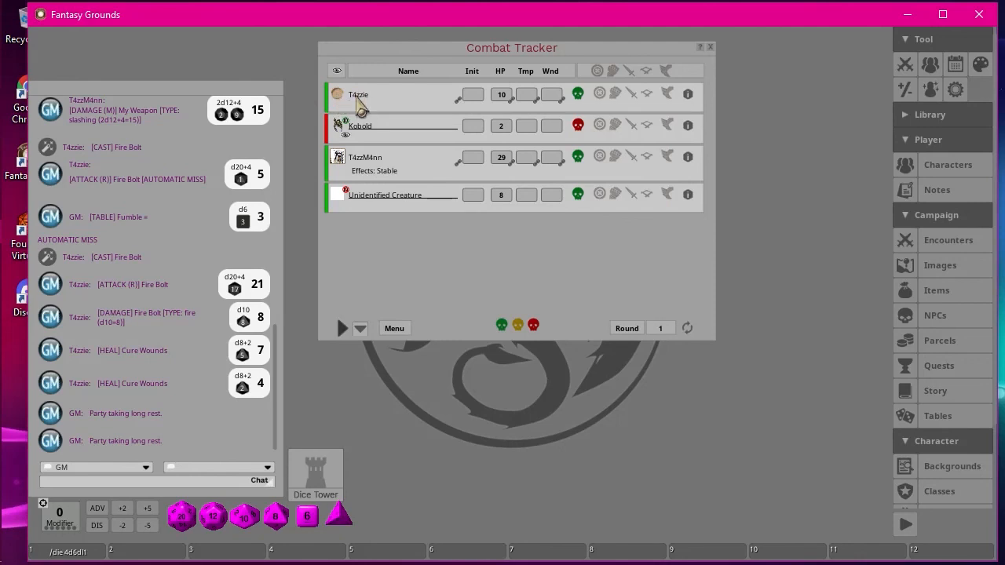
Open T4zzie's character sheet from the Combat Tracker, check the 1st-level spell slots and Level 1 spells, and close the sheet.
{"action": "left_click", "coordinate": [687, 95]}
{"action": "left_click_drag", "start_coordinate": [687, 88], "coordinate": [380, 95]}
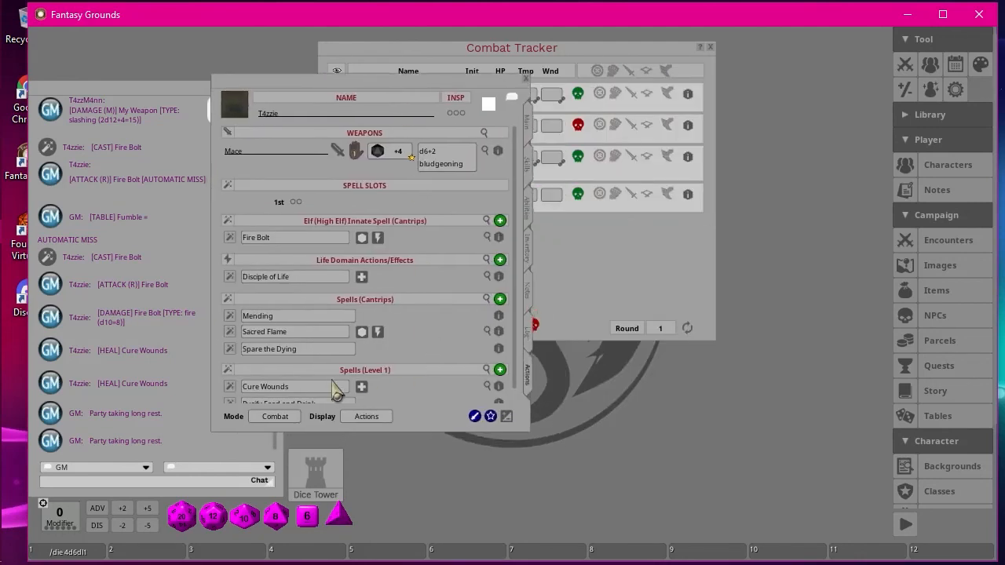
{"action": "scroll", "coordinate": [417, 290], "scroll_direction": "down", "scroll_amount": 1}
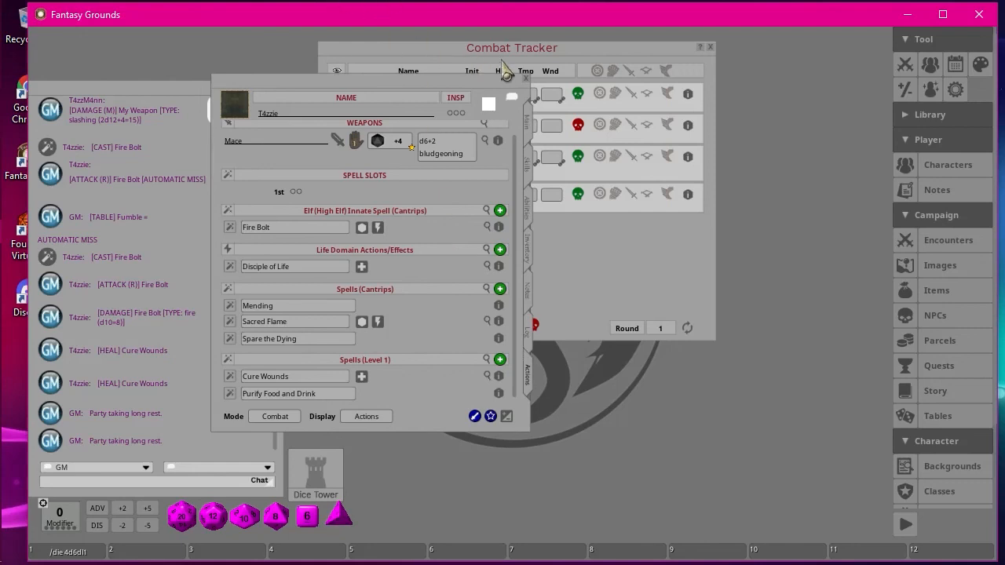
{"action": "left_click_drag", "start_coordinate": [361, 84], "coordinate": [626, 122]}
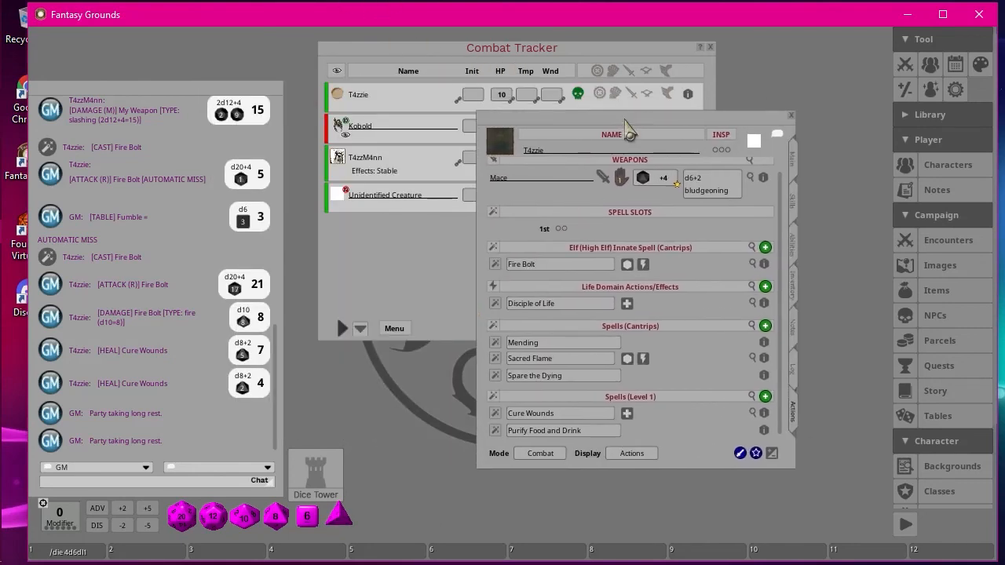
{"action": "left_click", "coordinate": [790, 116]}
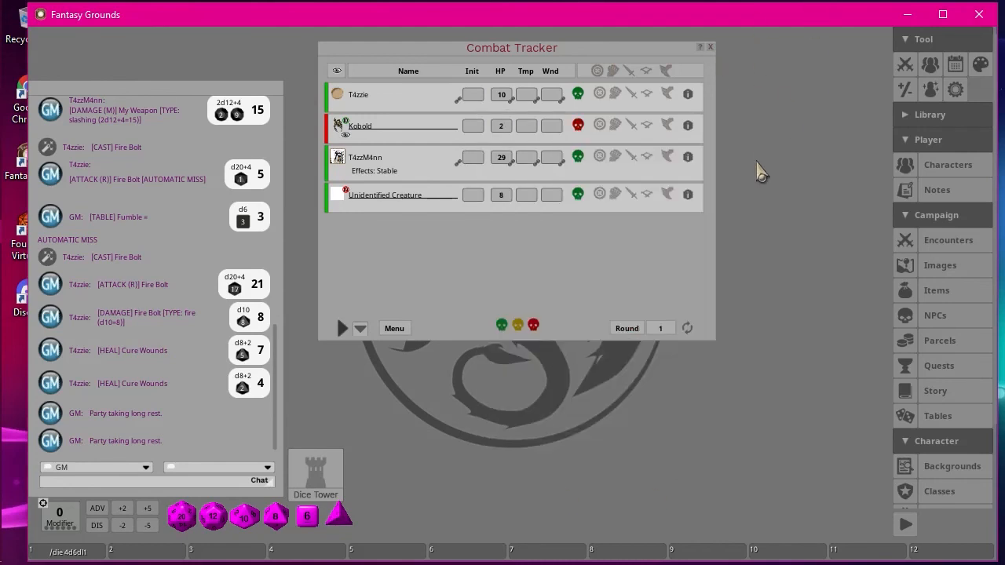